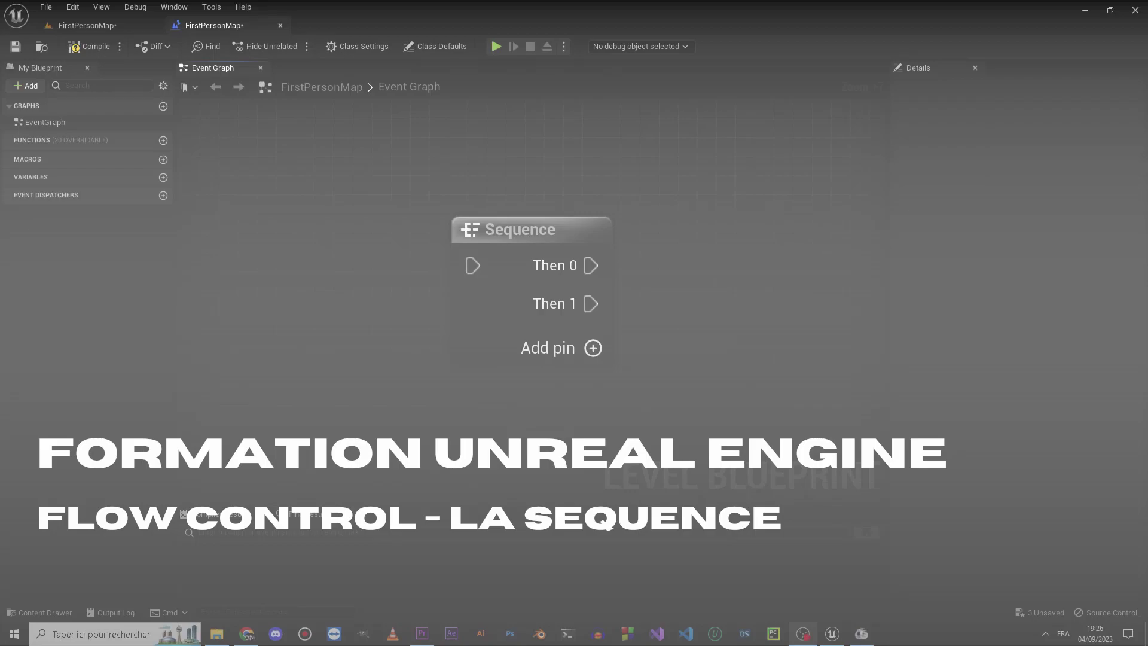
Select the Sequence node, deselect it, and pan the graph around it.
left_click_drag(319, 159, 710, 422)
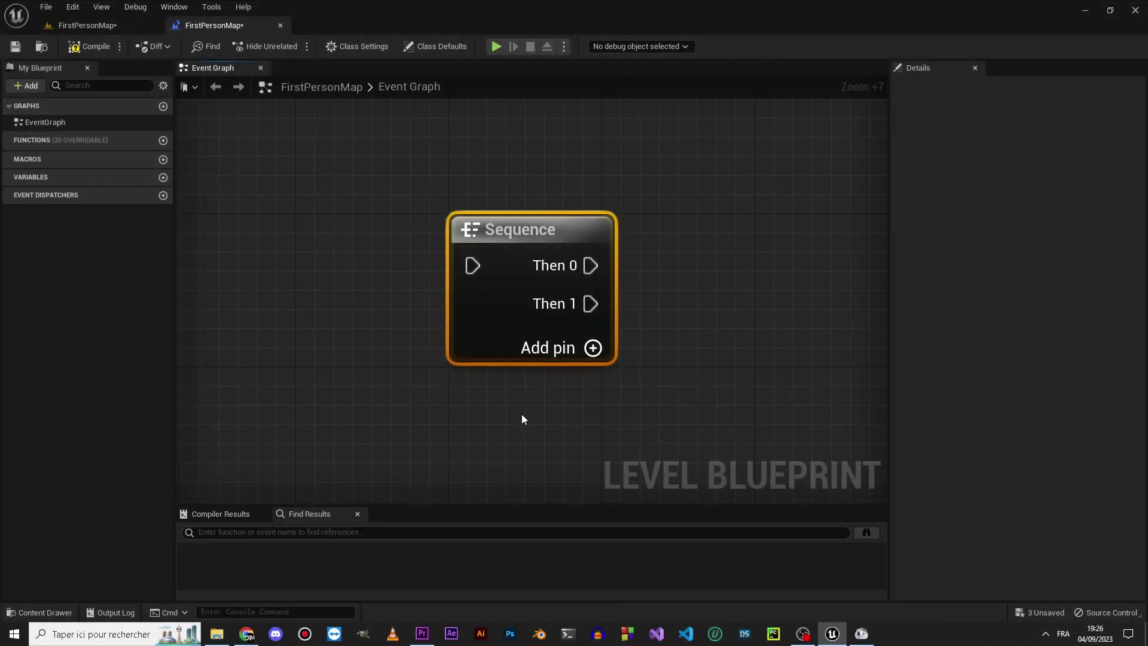
left_click(522, 418)
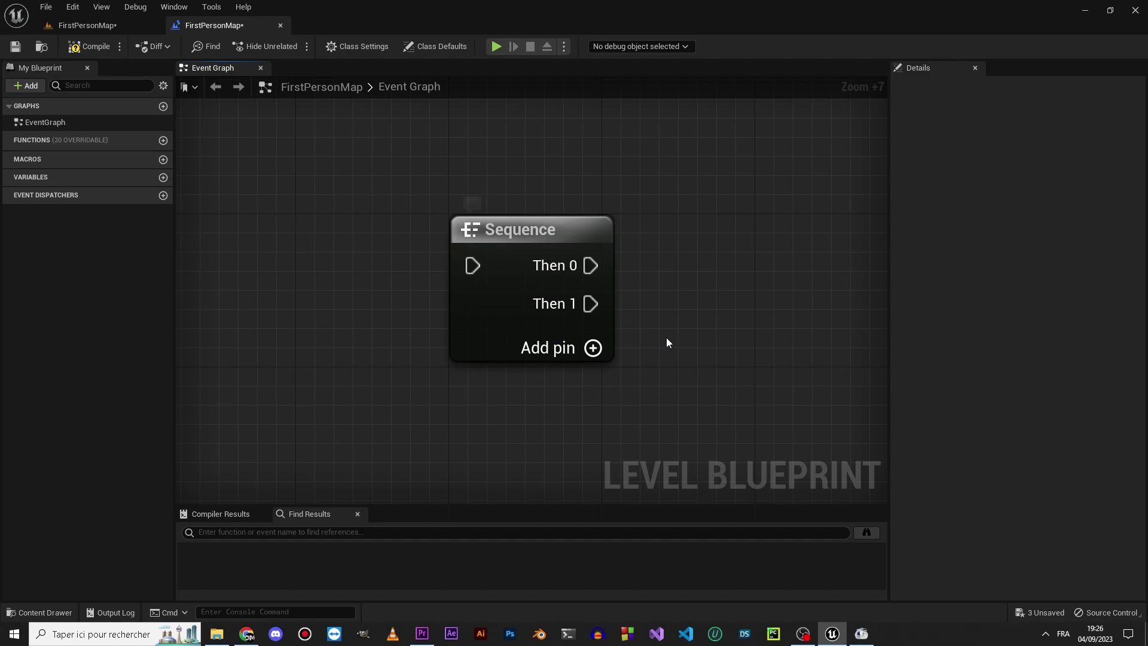
right_click_drag(714, 351, 541, 358)
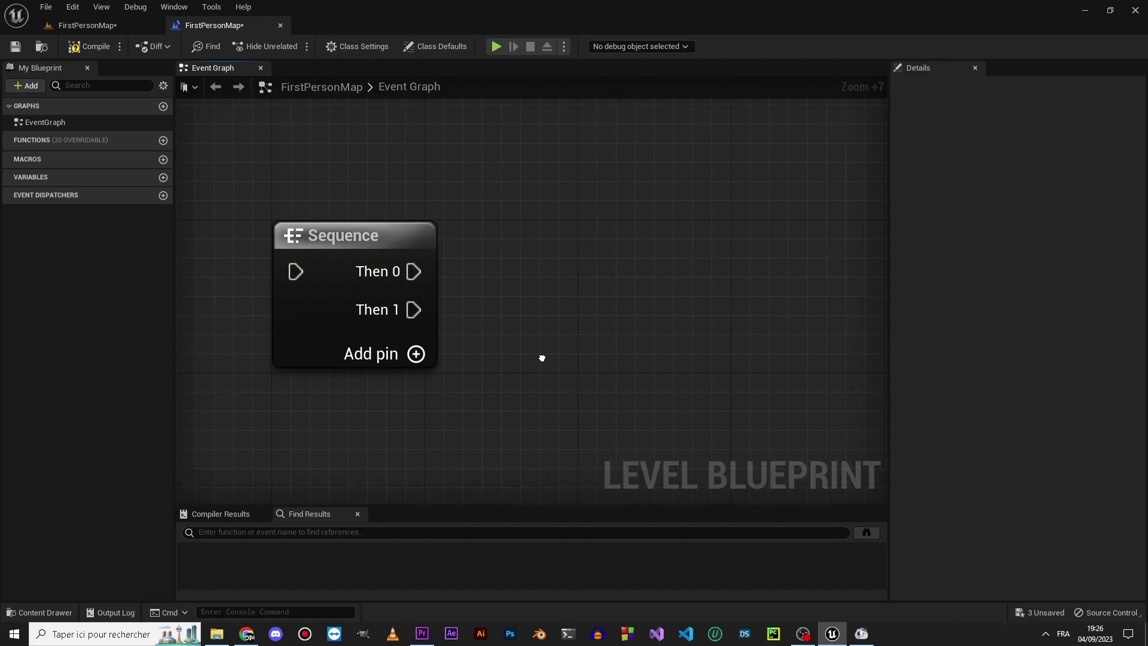
right_click_drag(306, 272, 511, 277)
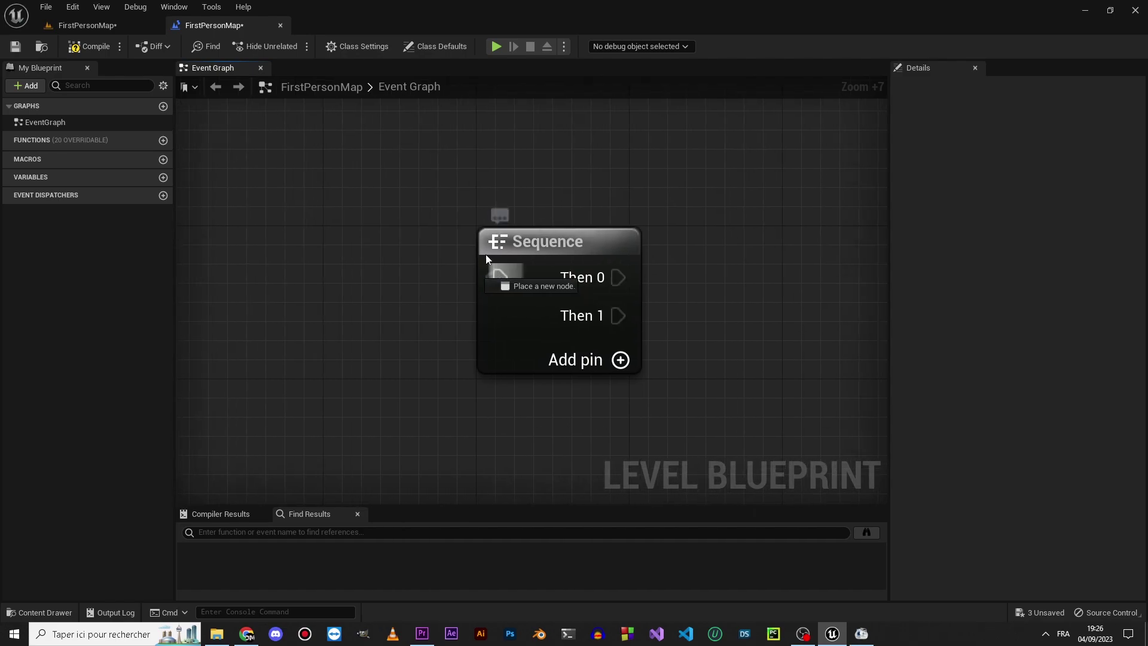
Pull trial wires from the Sequence pins, closing each actions list unused.
mouse_move(485, 255)
left_mouse_down()
mouse_move(233, 282)
mouse_move(240, 274)
mouse_move(246, 296)
left_mouse_up()
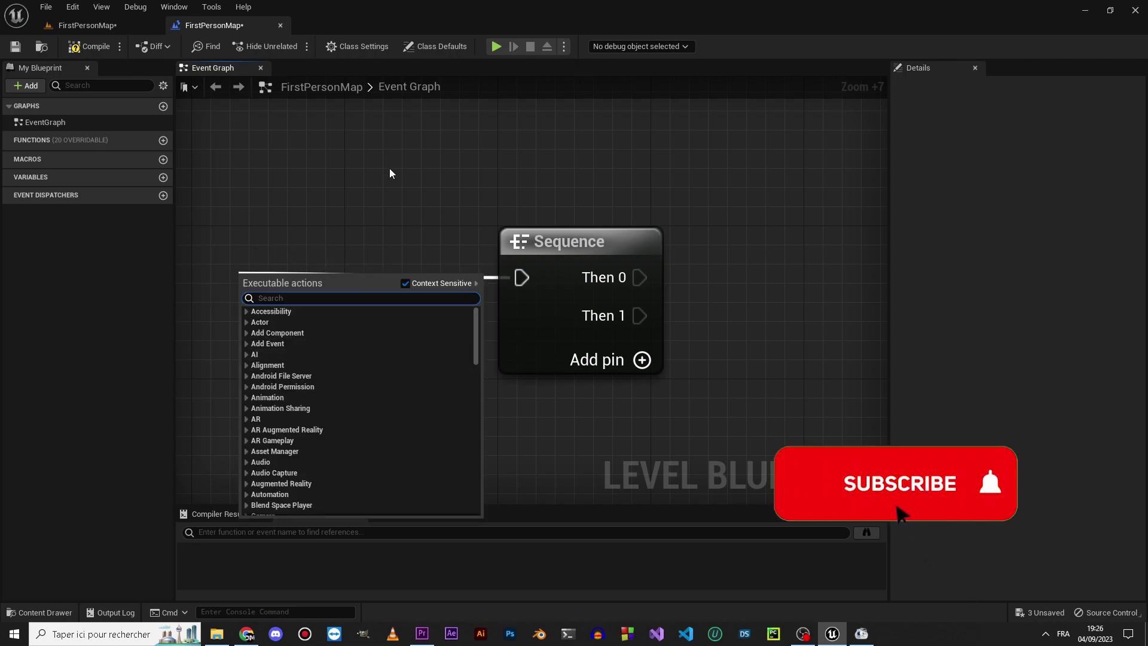
right_click_drag(391, 172, 146, 158)
left_click_drag(393, 263, 584, 204)
left_click(464, 326)
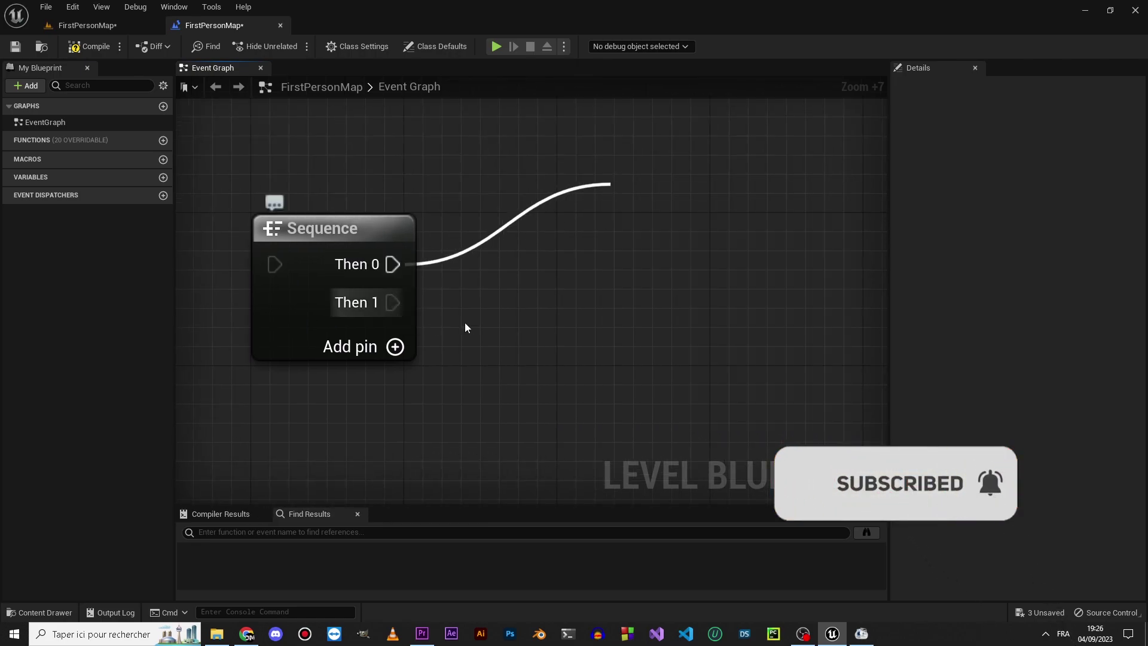
left_click_drag(392, 302, 577, 359)
left_click(395, 346)
Add extra outputs to the Sequence node, up to Then 6.
left_click(395, 384)
left_click(395, 424)
right_click_drag(483, 464, 489, 376)
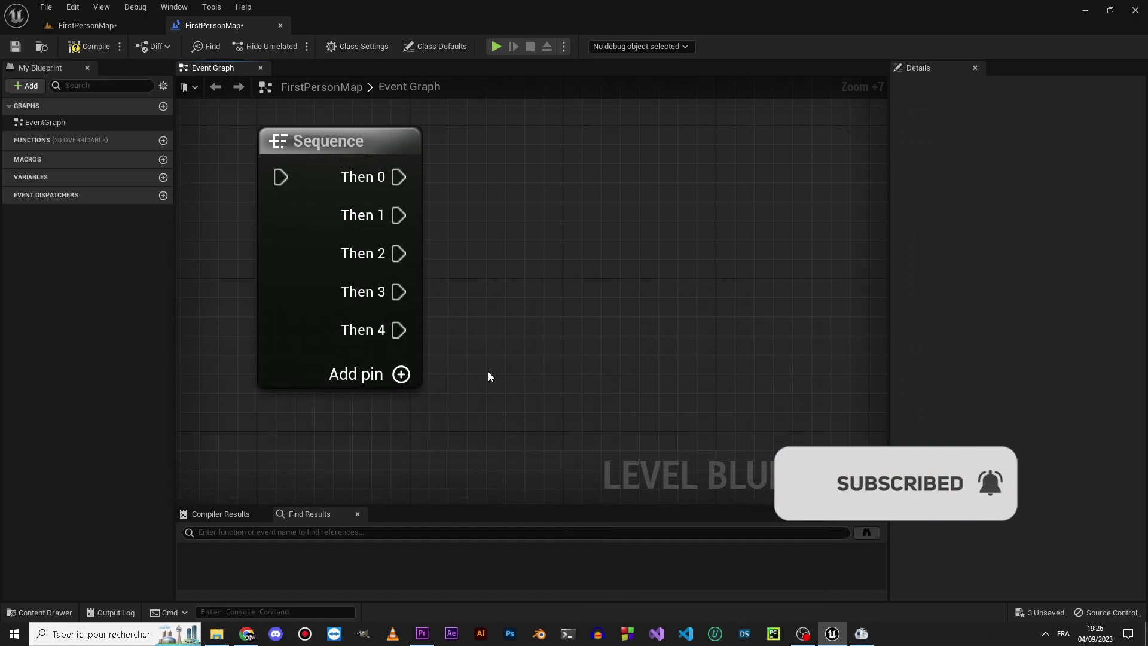
left_click(399, 374)
left_click(400, 412)
Remove the Sequence outputs Then 6 down to Then 2, leaving Then 0 and Then 1.
right_click(360, 410)
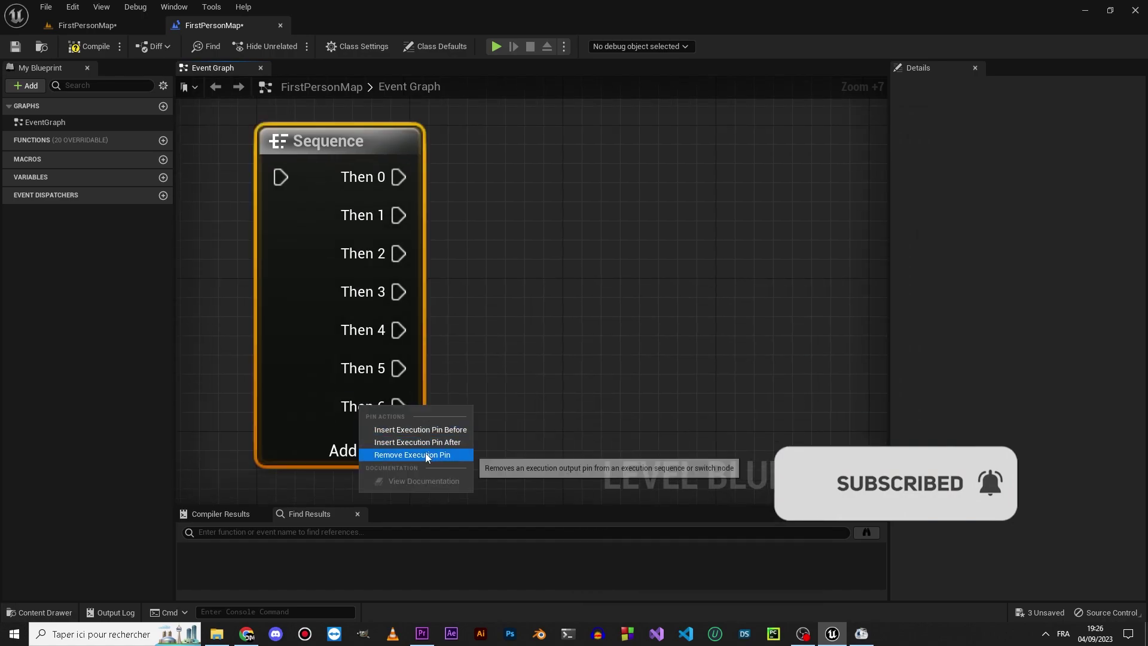
left_click(418, 450)
right_click(365, 370)
left_click(413, 418)
right_click(371, 332)
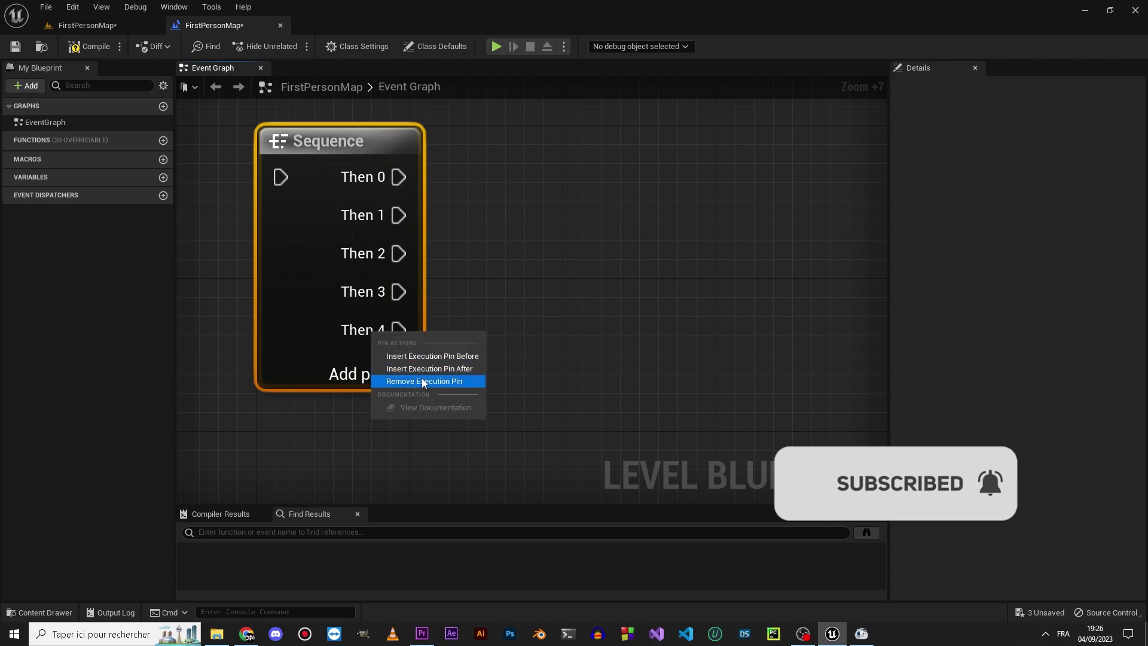
left_click(422, 377)
right_click(372, 291)
left_click(431, 335)
right_click(370, 256)
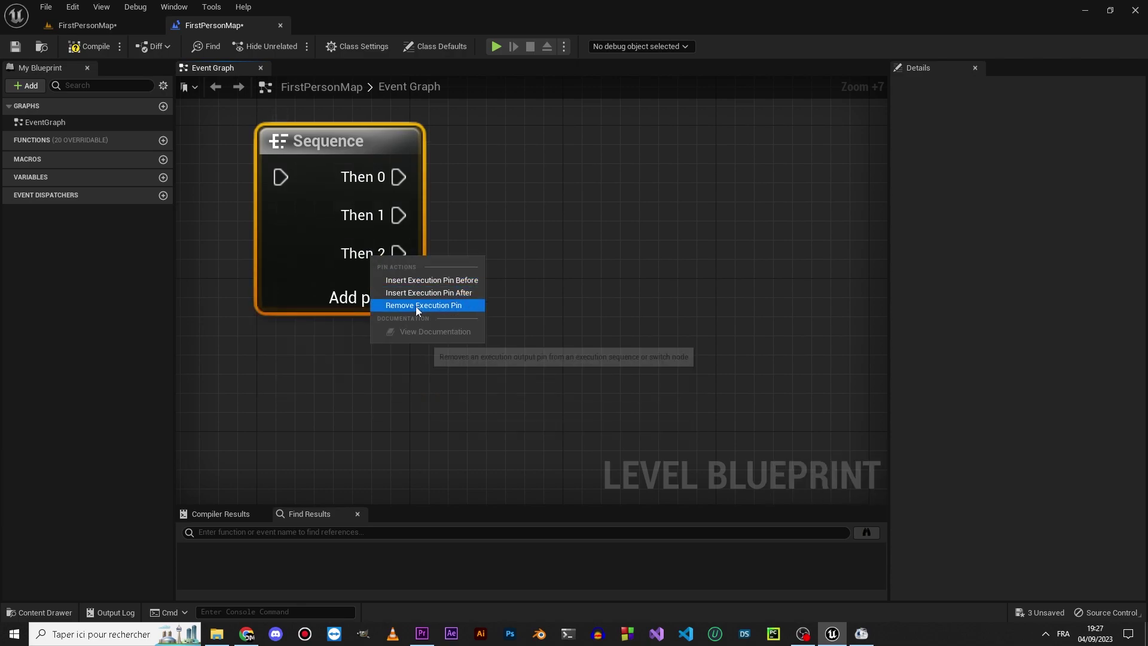
left_click(414, 306)
Drag test wires from the Then 0 and Then 1 outputs, dismissing the actions lists.
right_click_drag(486, 274, 519, 261)
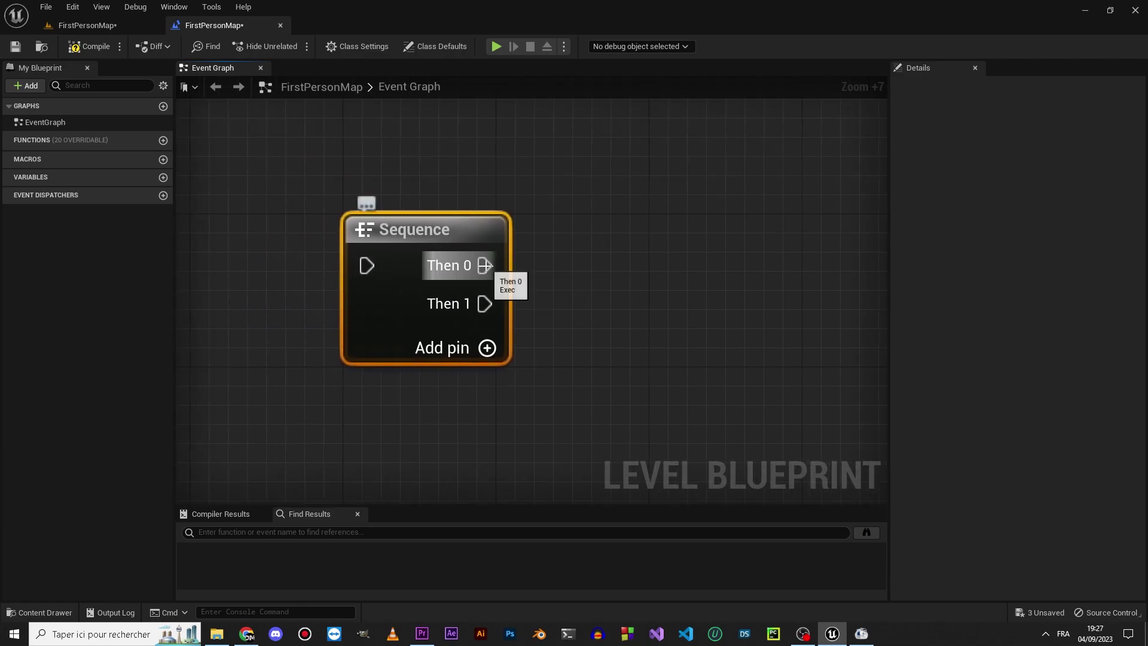
left_click_drag(485, 266, 705, 174)
left_click_drag(484, 304, 626, 420)
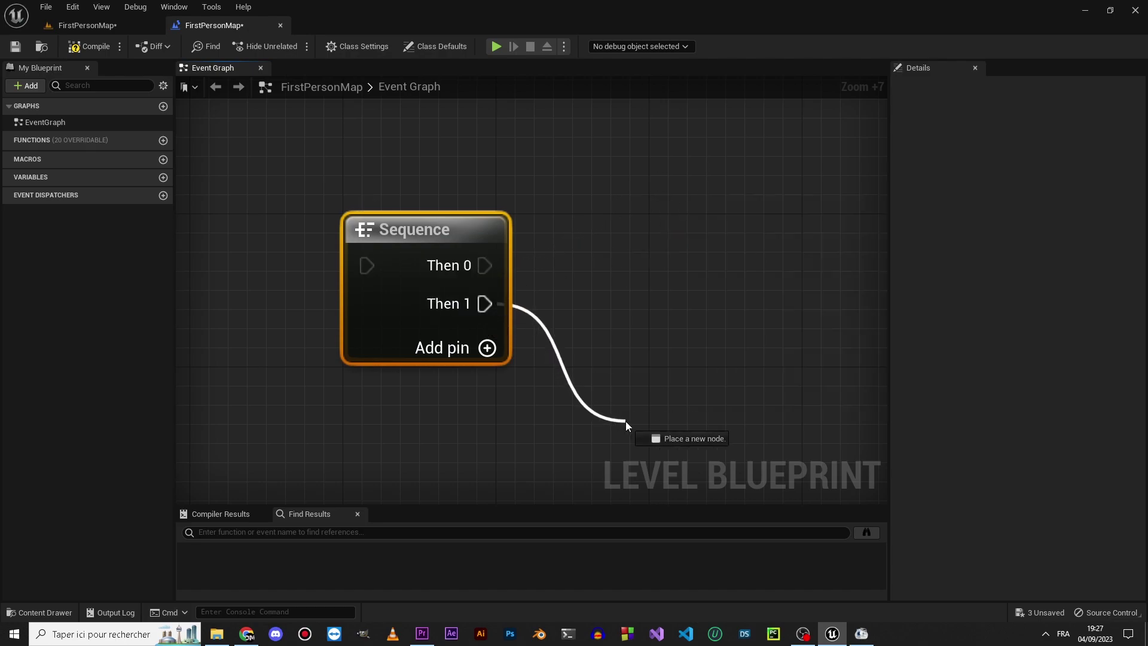
left_click(524, 448)
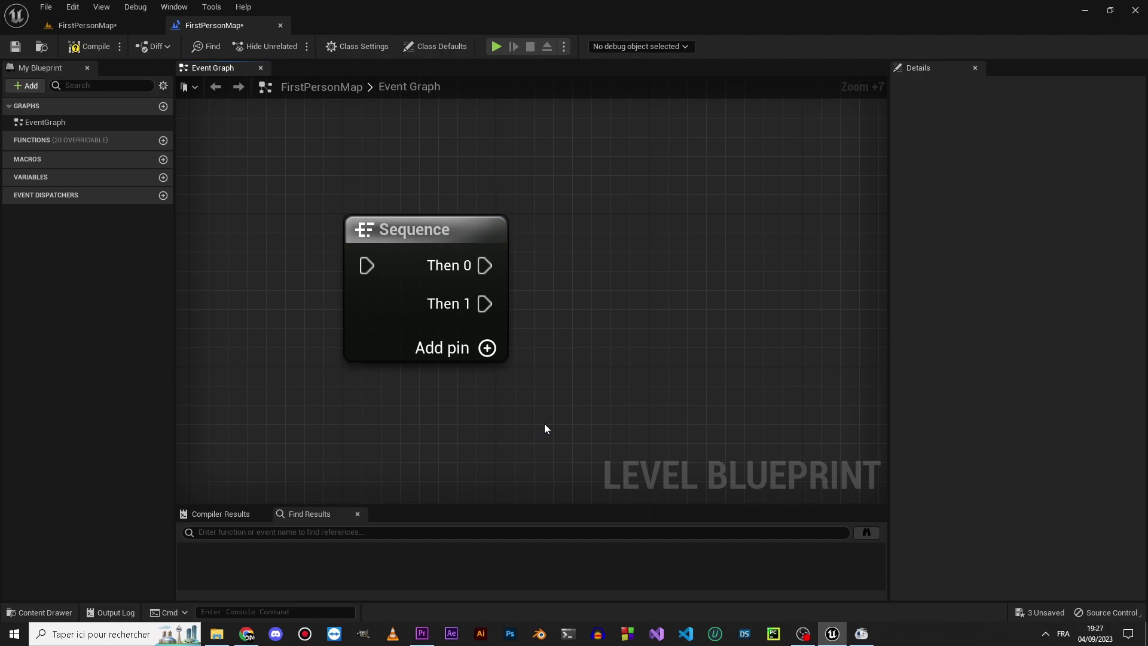
right_click_drag(579, 357, 514, 391)
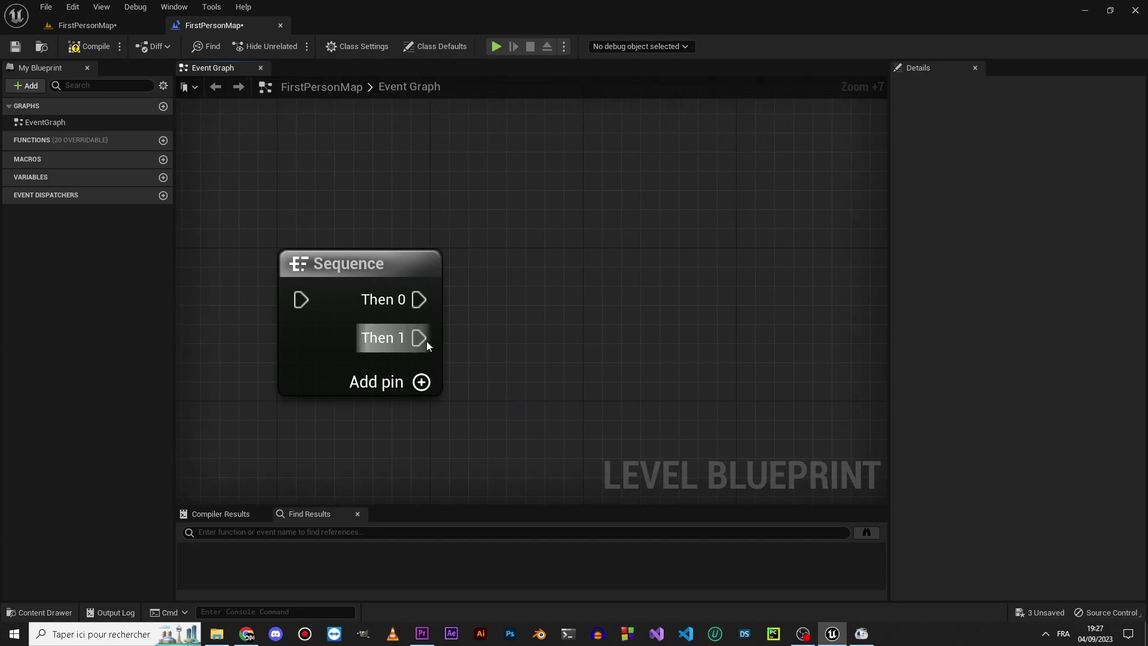
left_click_drag(418, 338, 496, 361)
left_click_drag(555, 402, 555, 401)
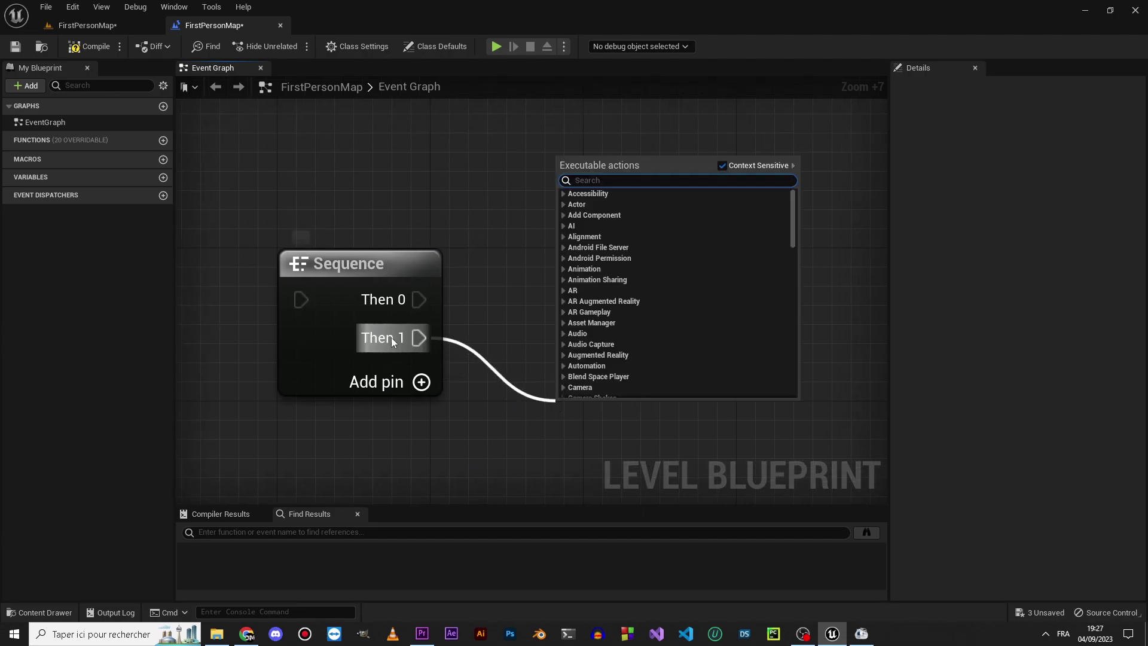
left_click_drag(418, 338, 523, 407)
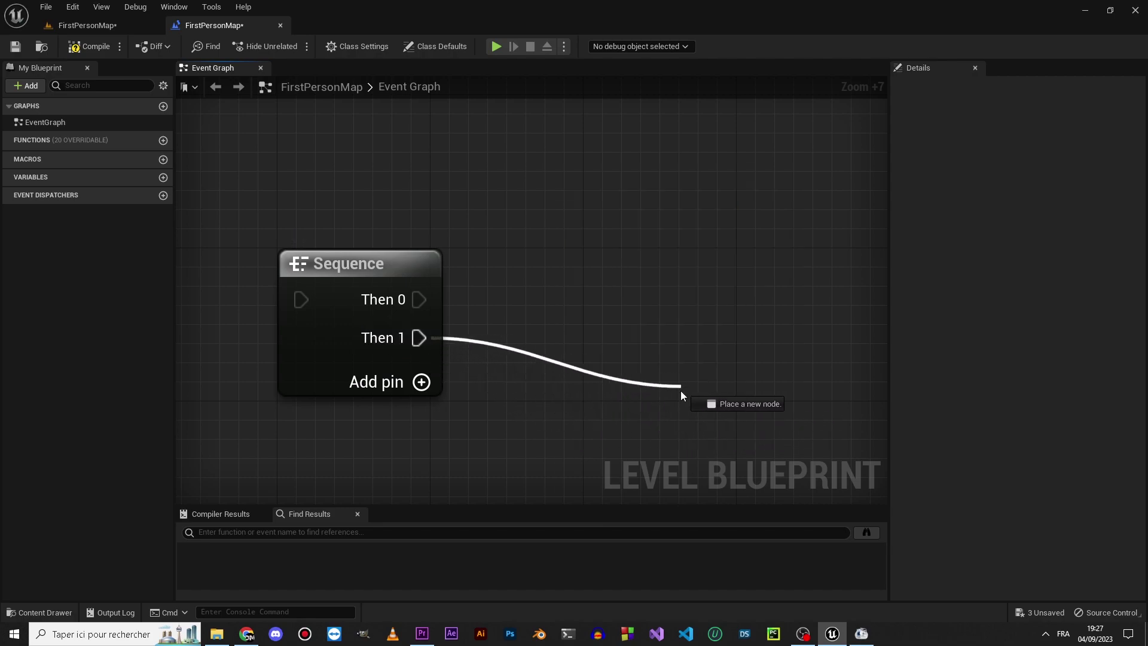
left_click_drag(590, 433, 682, 392)
mouse_move(419, 299)
left_mouse_down()
mouse_move(699, 209)
mouse_move(696, 250)
mouse_move(766, 178)
left_mouse_up()
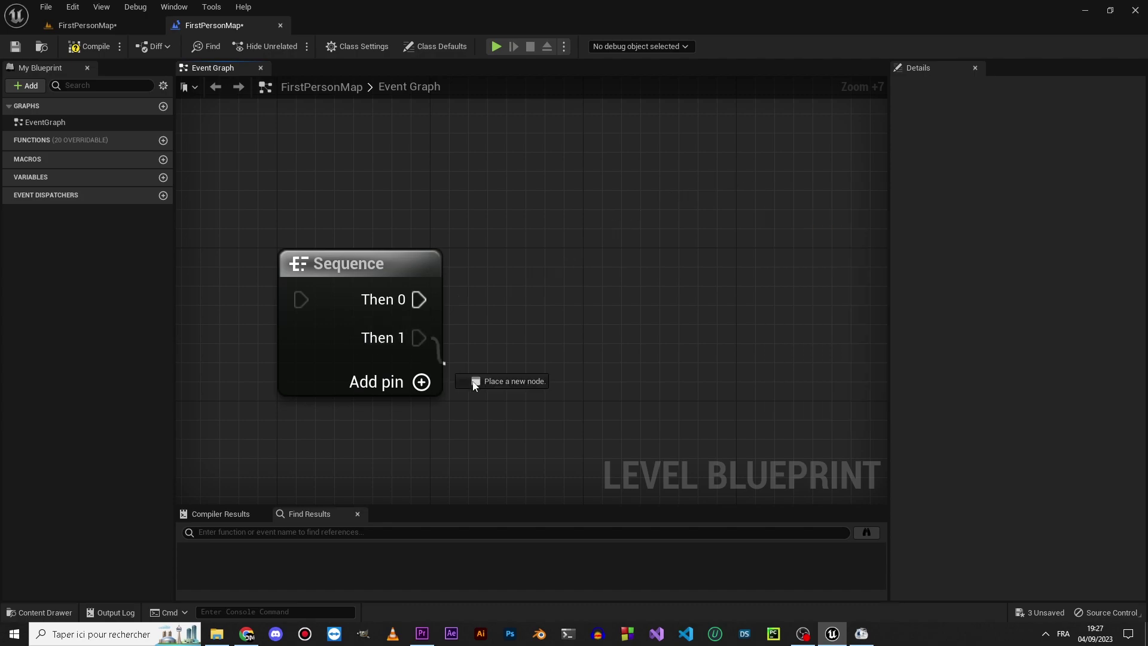
left_click_drag(419, 338, 557, 428)
left_click(472, 446)
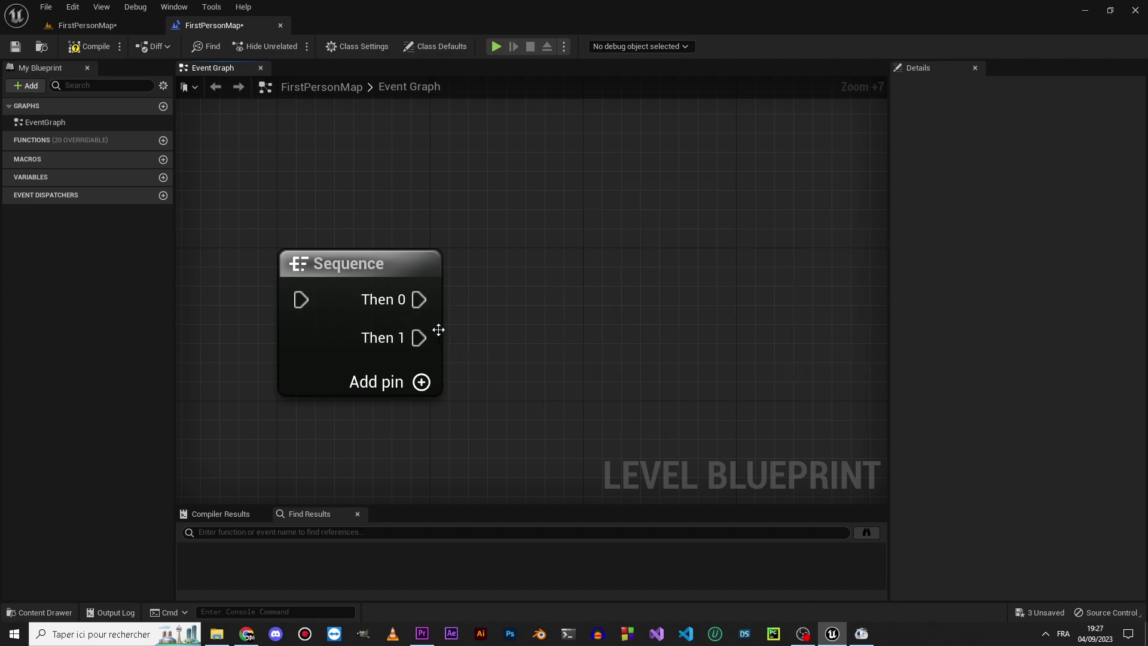
Drop more Then 0 and Then 1 wires into empty space without adding nodes.
left_click_drag(417, 299, 835, 165)
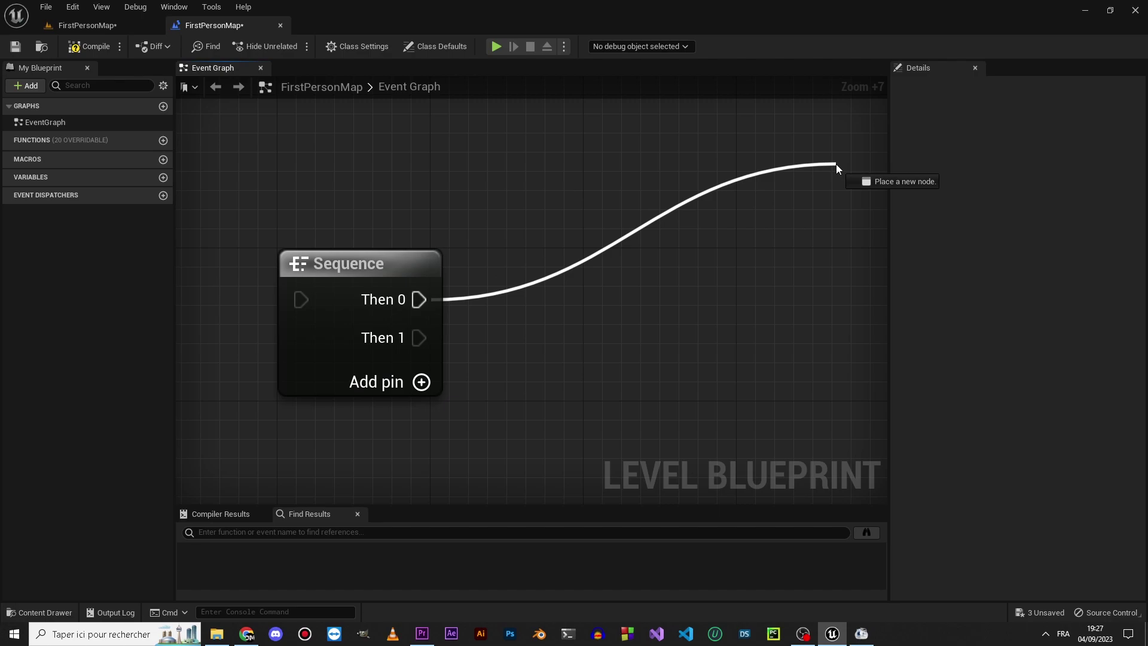
left_click_drag(836, 164, 835, 164)
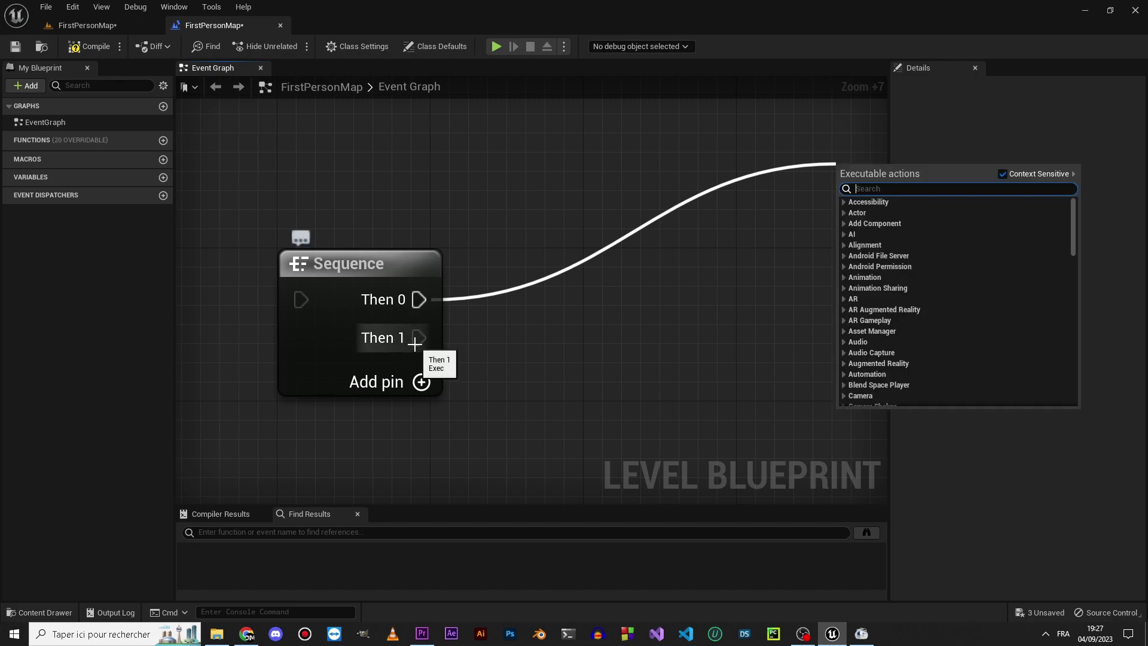
left_click(420, 350)
left_click_drag(419, 346, 772, 428)
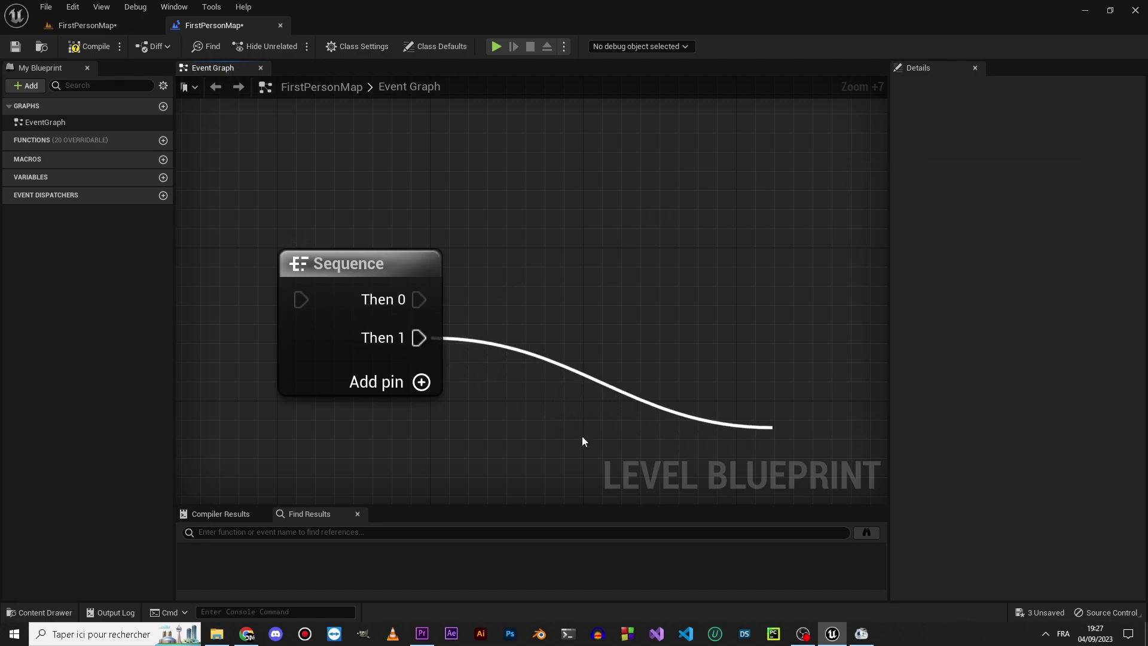
left_click_drag(420, 299, 757, 172)
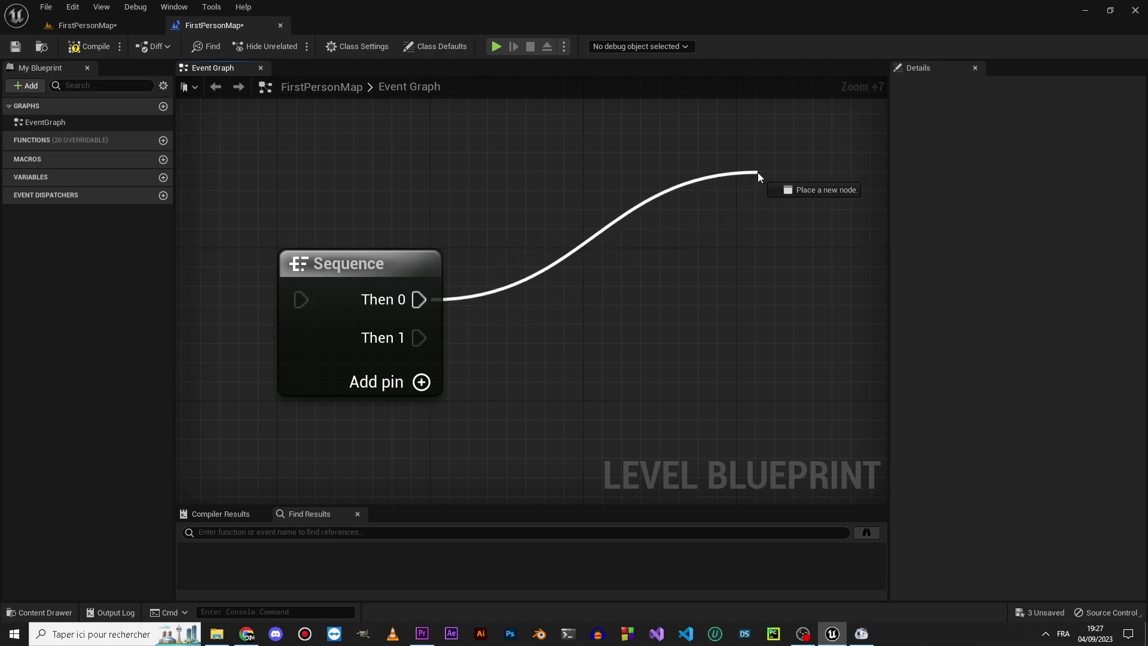
left_click_drag(758, 172, 758, 172)
left_click(419, 338)
mouse_move(419, 338)
left_mouse_down()
mouse_move(692, 428)
mouse_move(752, 432)
left_mouse_up()
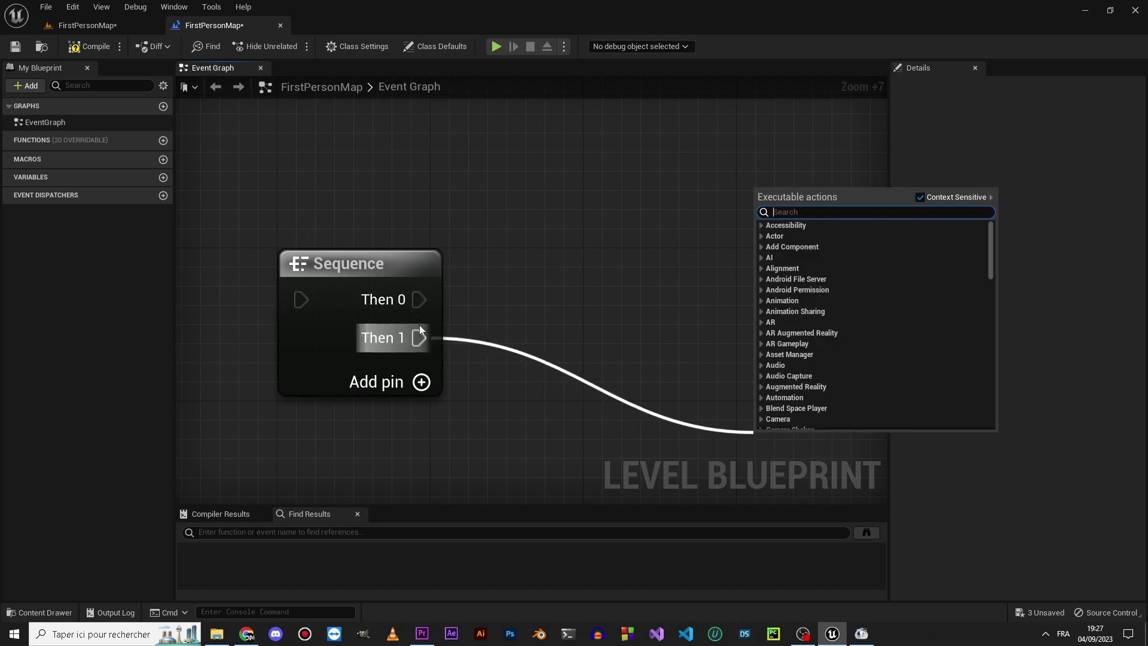
mouse_move(421, 332)
left_mouse_down()
mouse_move(598, 394)
mouse_move(826, 422)
left_mouse_up()
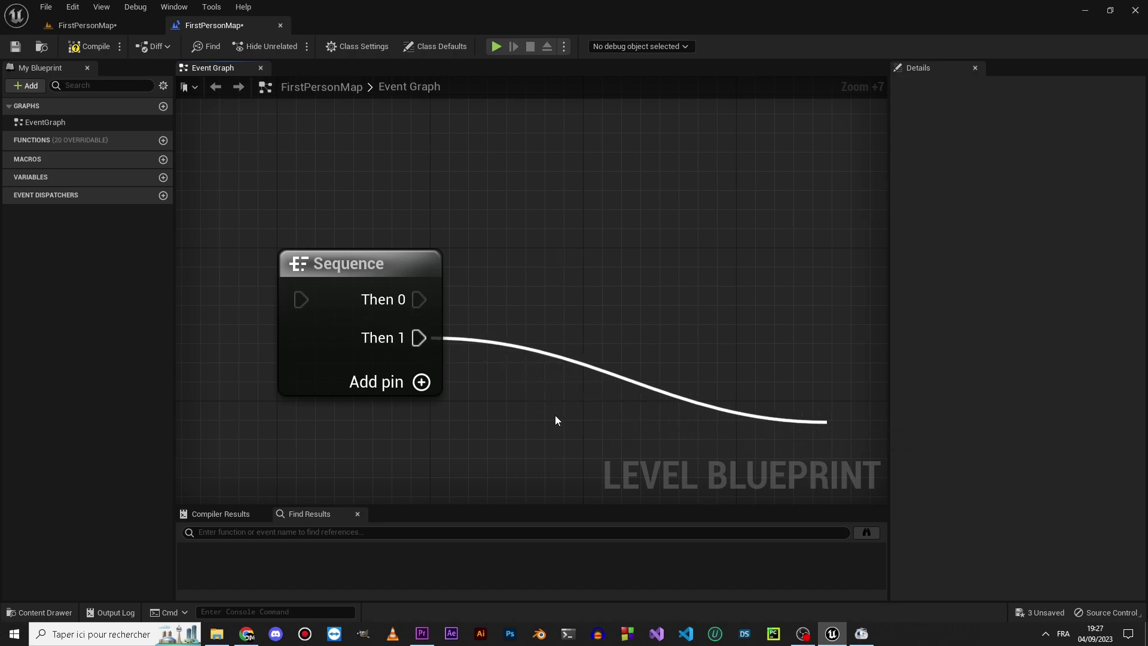
Add a Then 2 output to the Sequence, test a wire, then remove it.
left_click(420, 382)
mouse_move(418, 376)
left_mouse_down()
mouse_move(728, 473)
mouse_move(780, 475)
left_mouse_up()
left_click(411, 383)
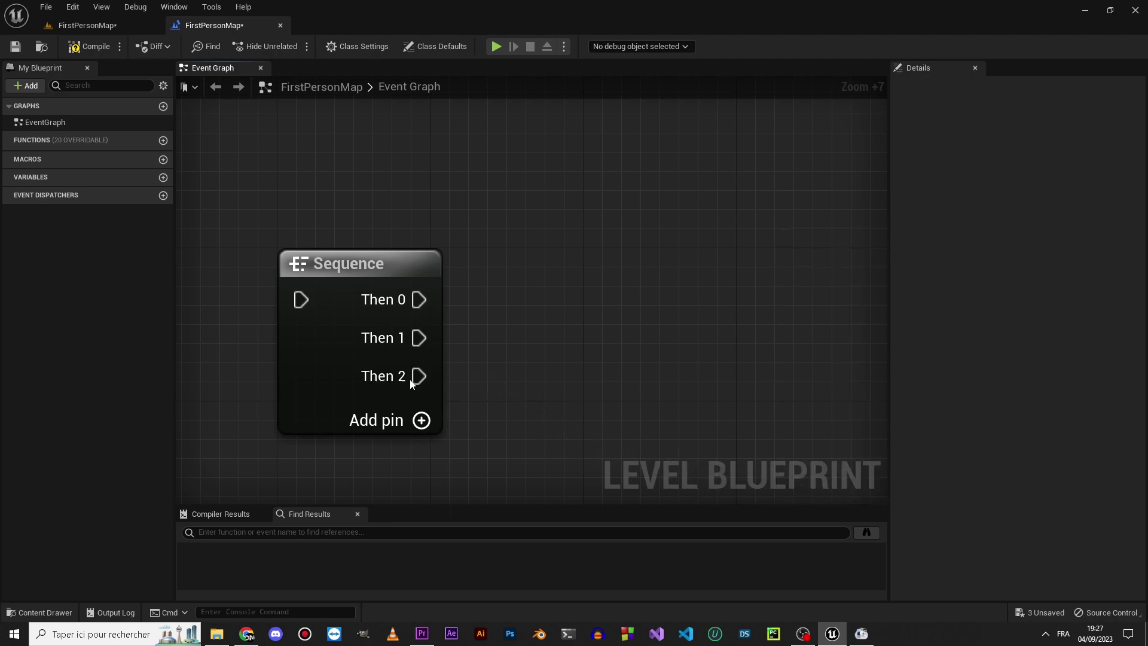
right_click(411, 383)
left_click(435, 431)
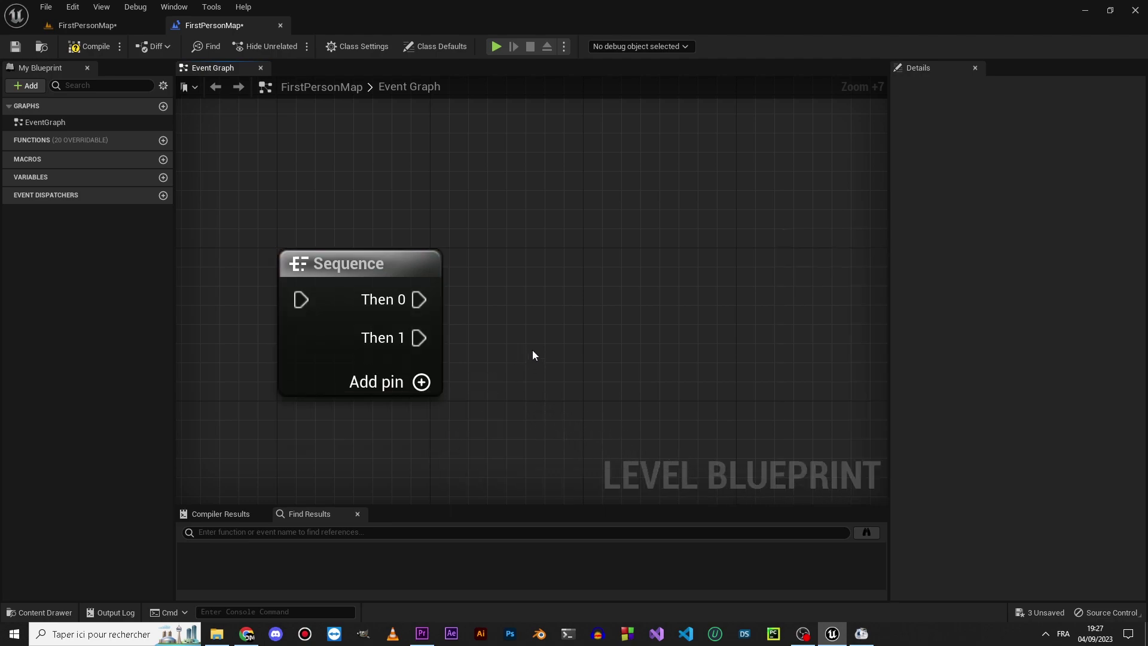
Paste an Event BeginPlay node and wire its exec output into a new Delay node.
scroll(538, 359, "down", 7)
right_click_drag(544, 359, 454, 280)
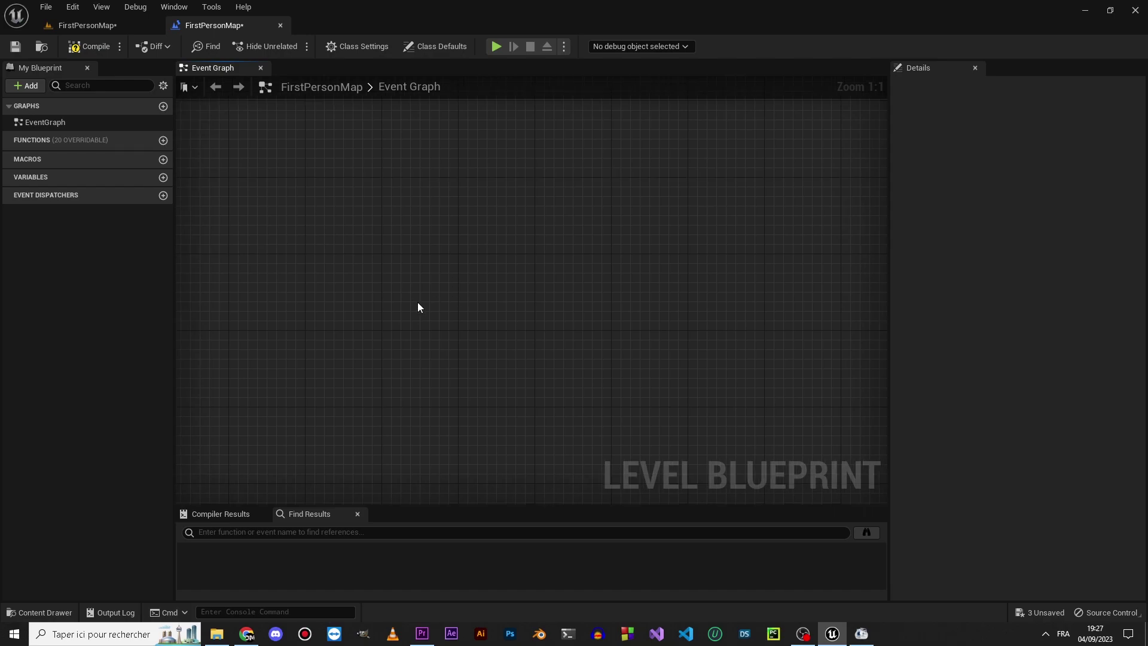
key("ctrl+v")
scroll(425, 307, "up", 7)
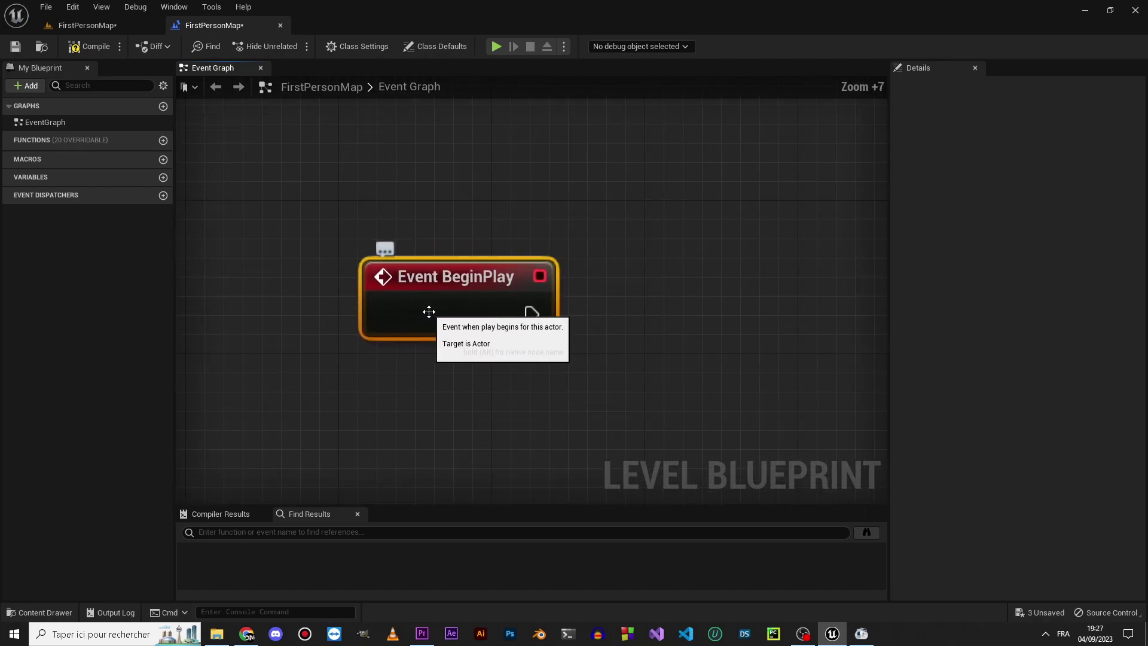
right_click_drag(527, 313, 388, 326)
left_click_drag(392, 327, 503, 332)
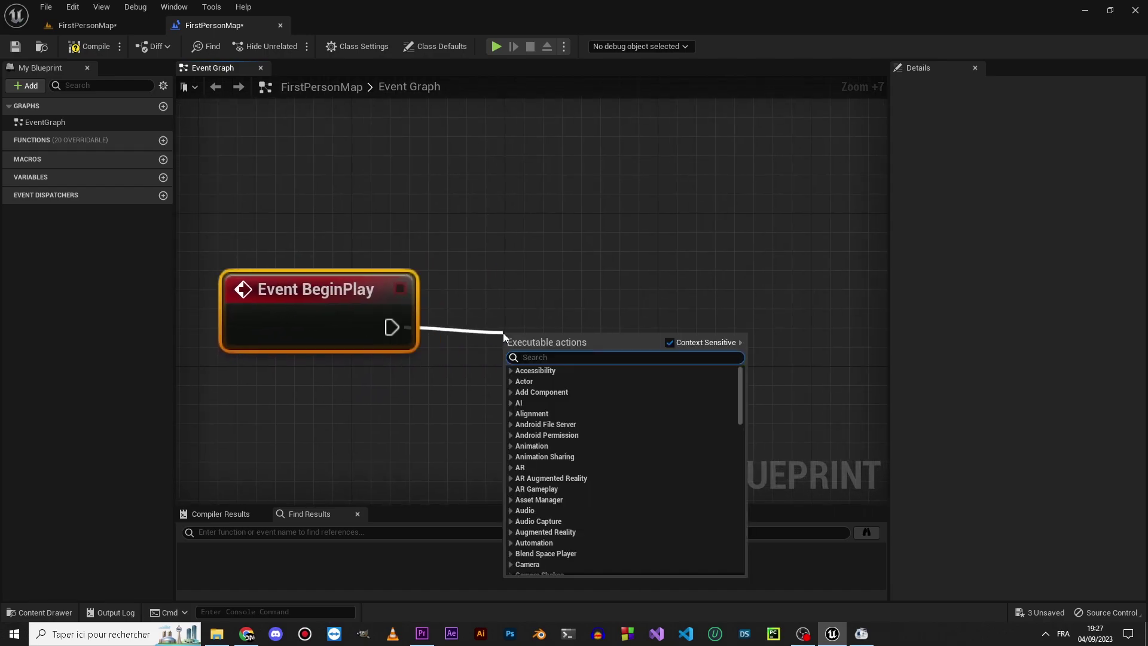
type("delay")
key("Return")
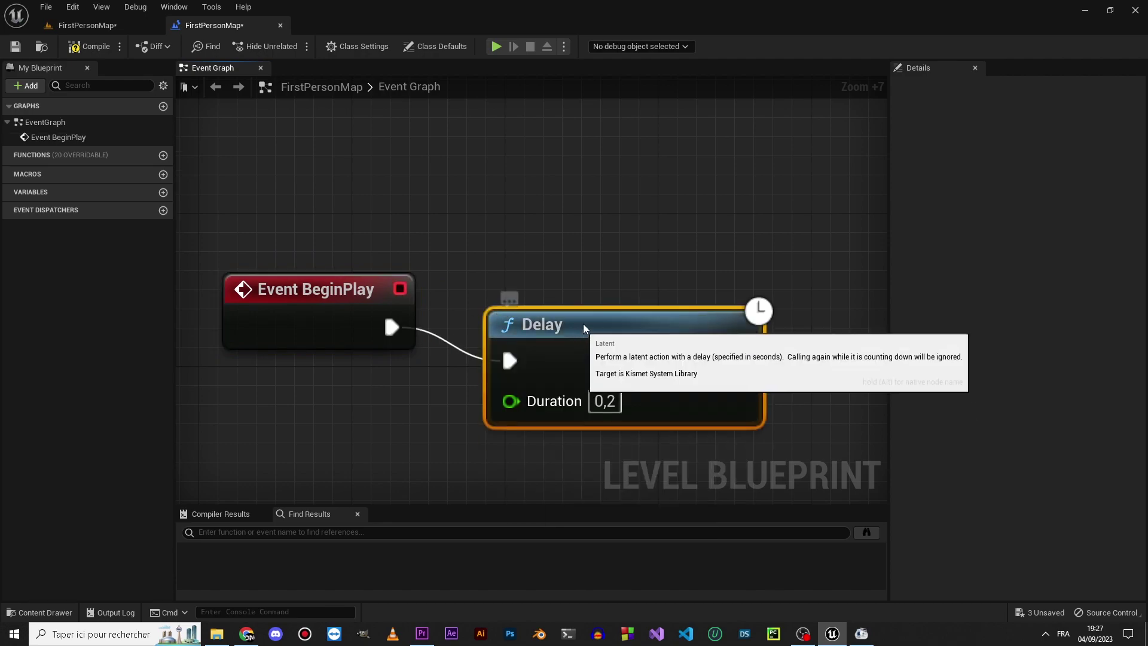
Set the Delay Duration to 2,0 and straighten the BeginPlay-to-Delay wire with Q.
key("q")
left_click_drag(351, 251, 602, 359)
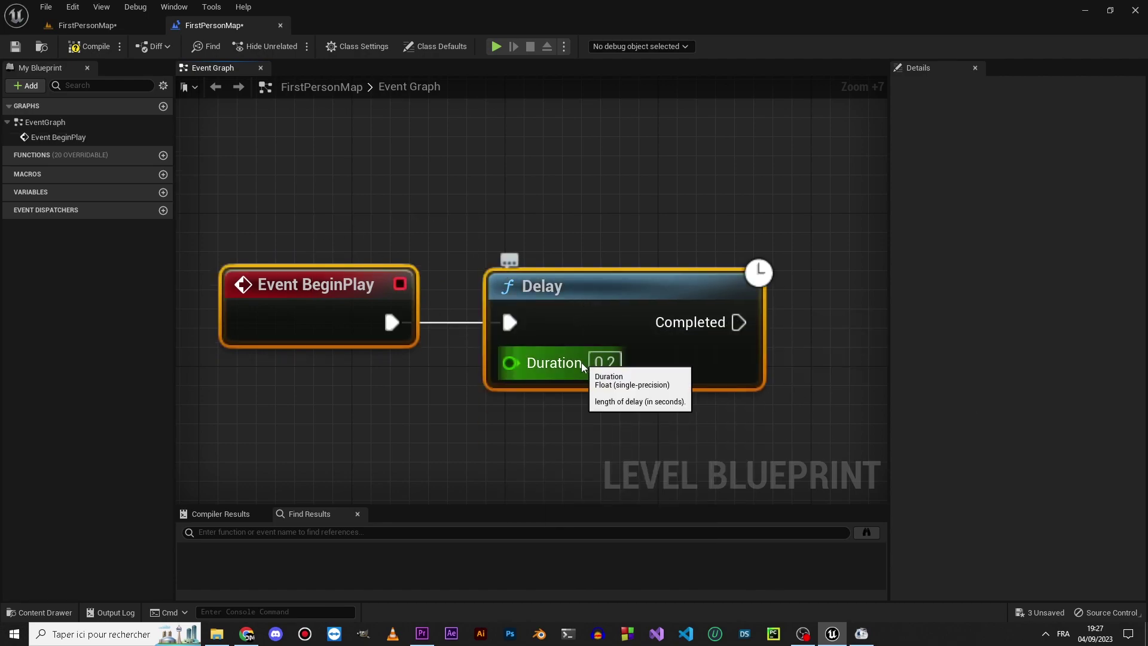
left_click(616, 363)
type("2")
left_click(597, 217)
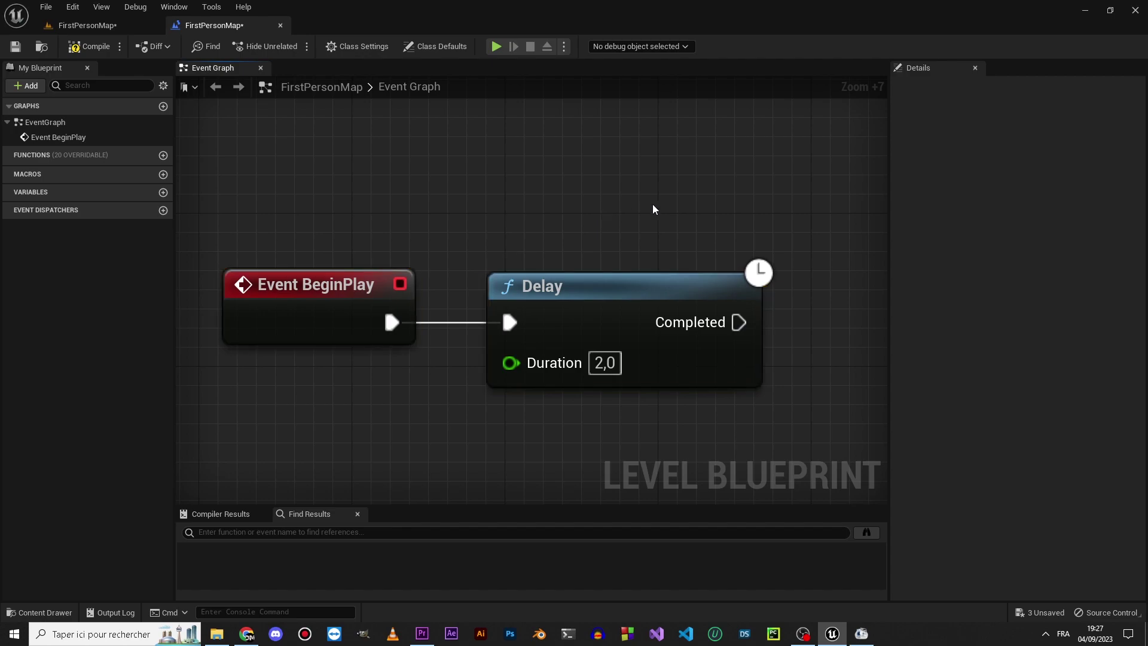
left_click_drag(336, 304, 332, 307)
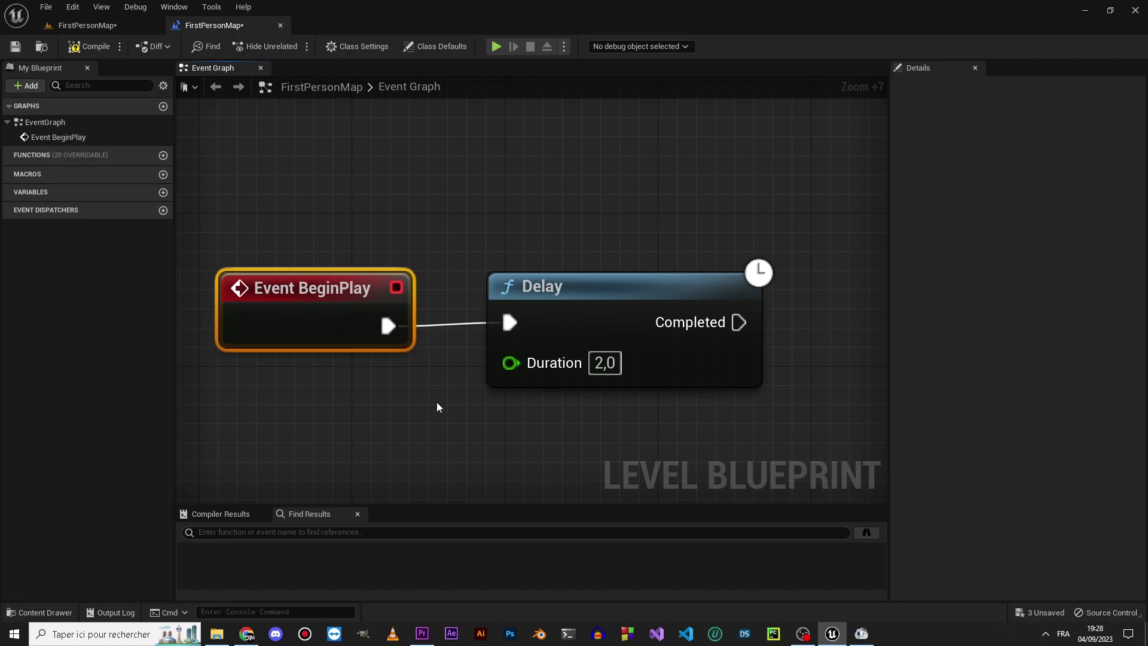
left_click_drag(249, 194, 615, 390)
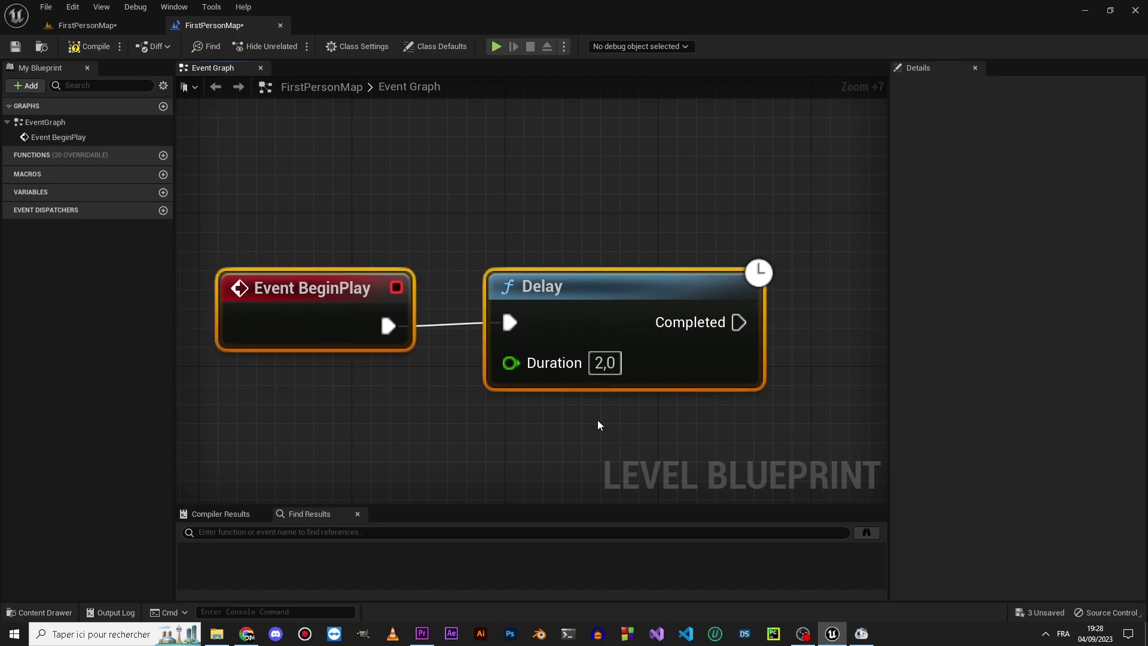
key("q")
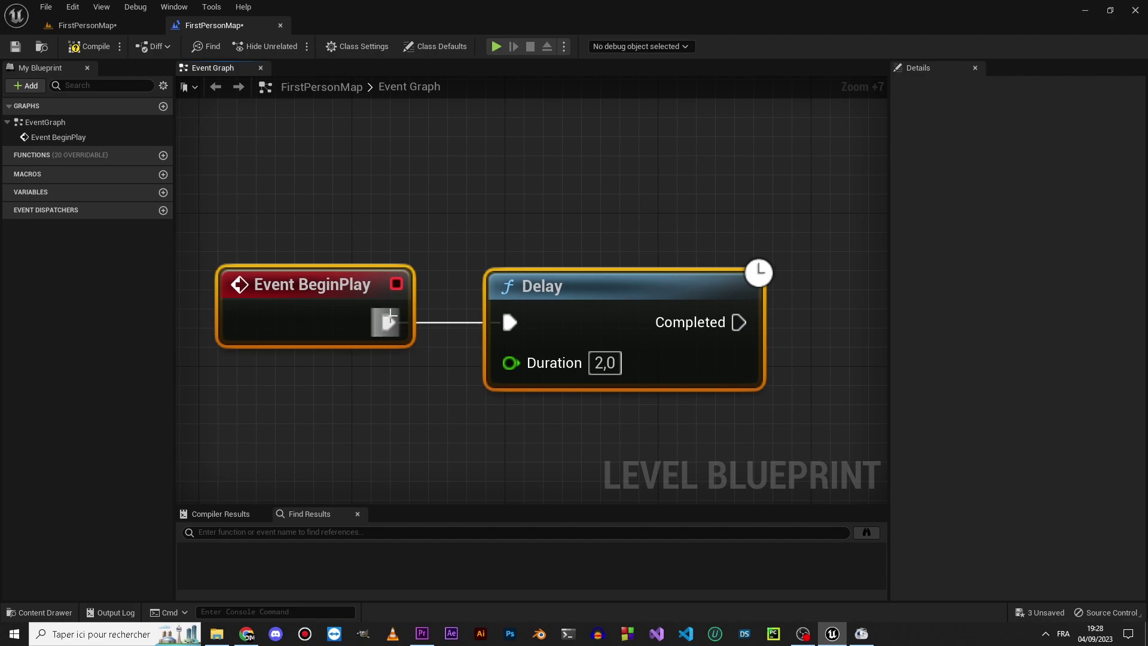
left_click(420, 425)
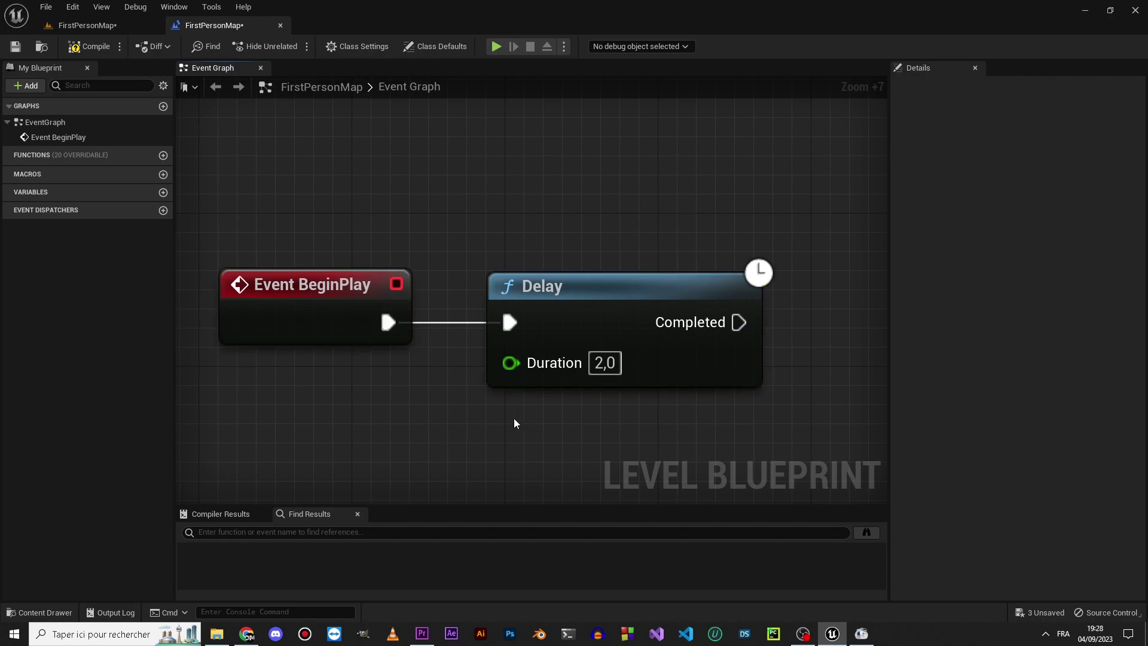
Wire the Delay's Completed pin into a new Sequence node with three outputs.
right_click_drag(587, 432, 538, 433)
left_click(269, 287)
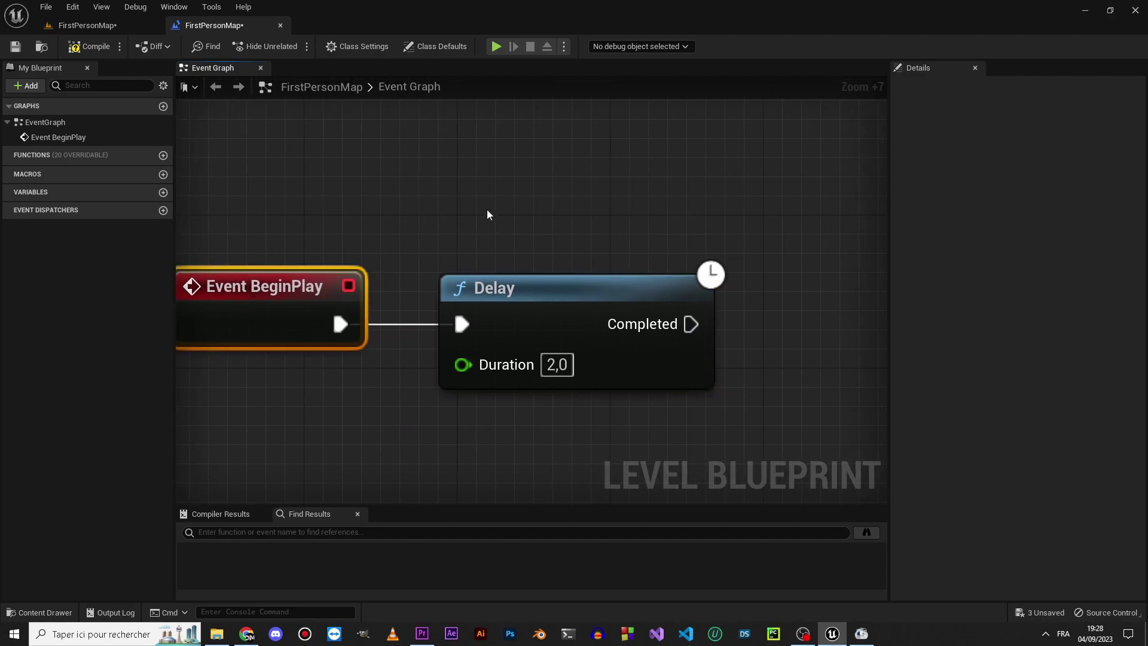
left_click(687, 359)
right_click_drag(688, 335, 469, 335)
left_click_drag(473, 321, 611, 326)
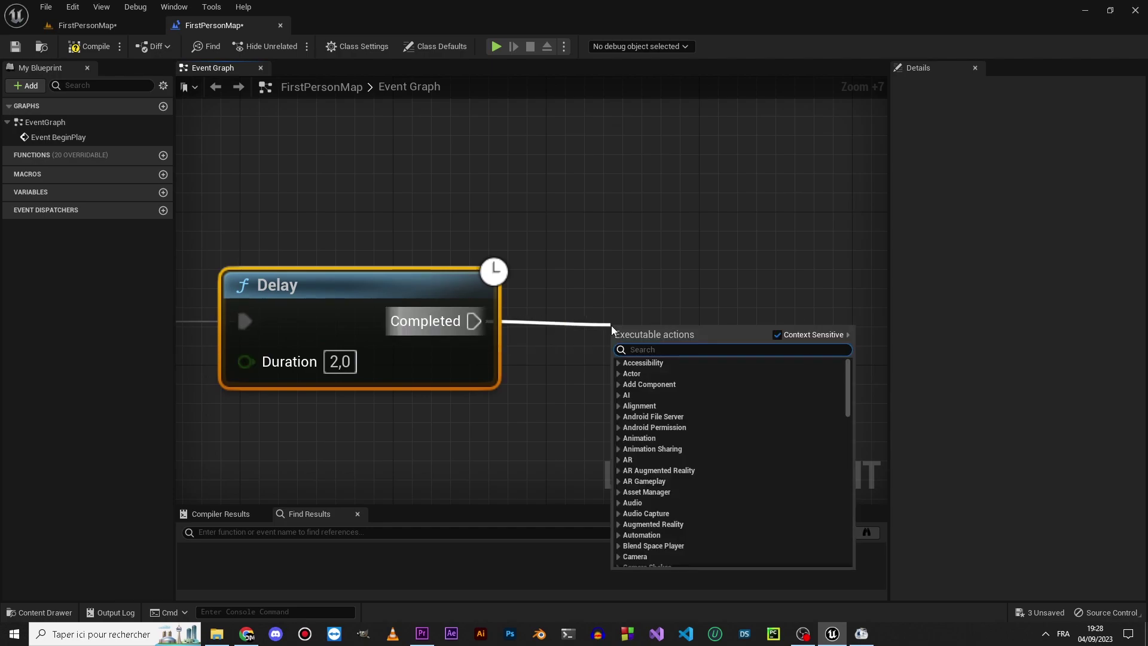
type("sequ")
key("Return")
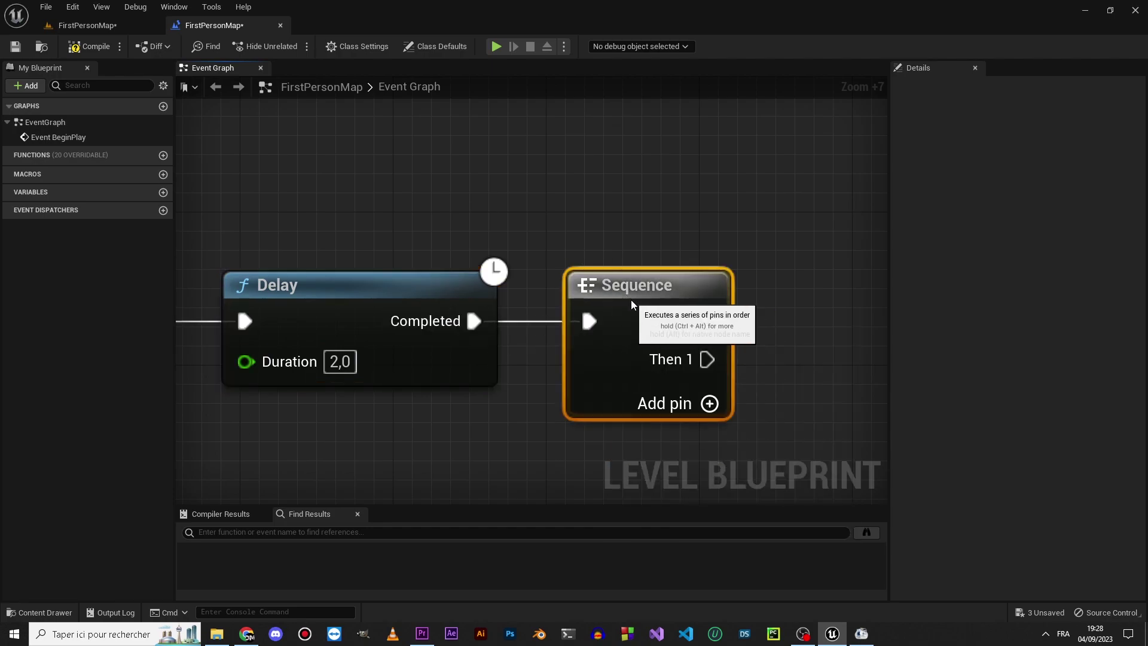
right_click_drag(663, 339, 334, 279)
left_click(418, 381)
Attach a Print String node to the Sequence's Then 0 output.
right_click_drag(417, 300, 364, 333)
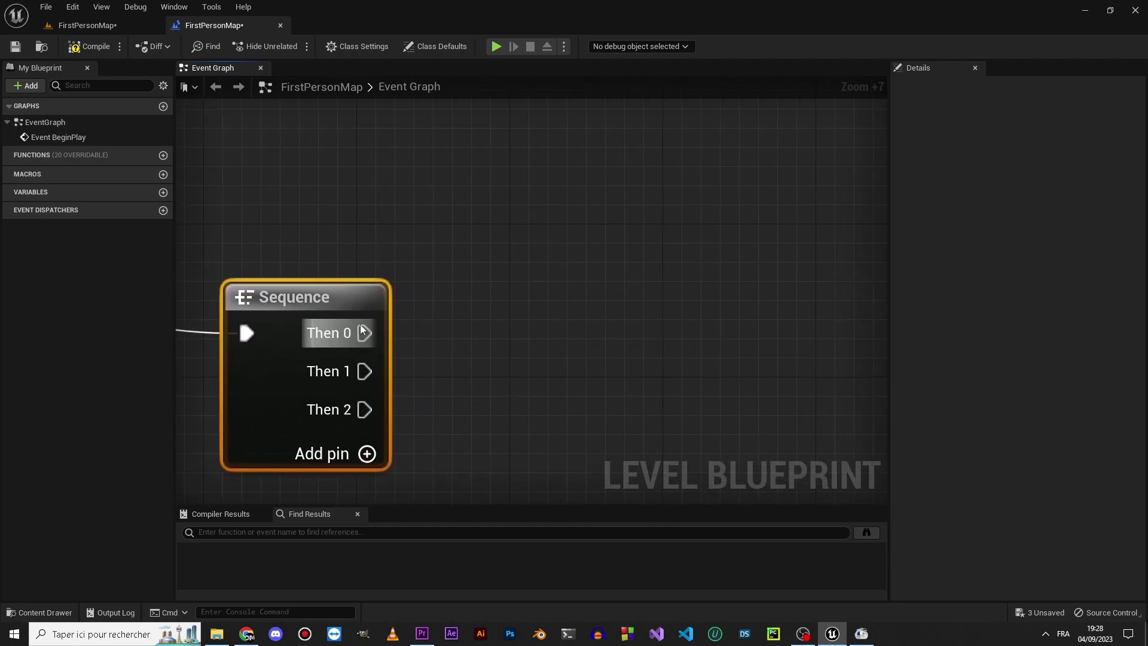
left_click_drag(364, 333, 740, 178)
type("print")
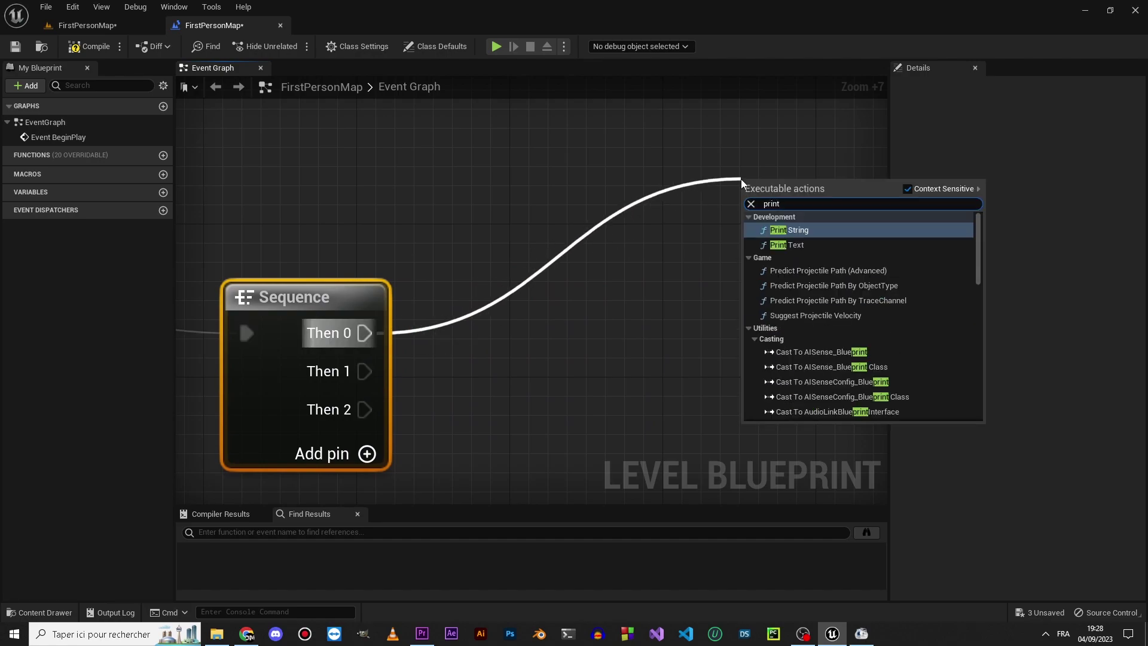
type(" striong")
key("BackSpace")
key("BackSpace")
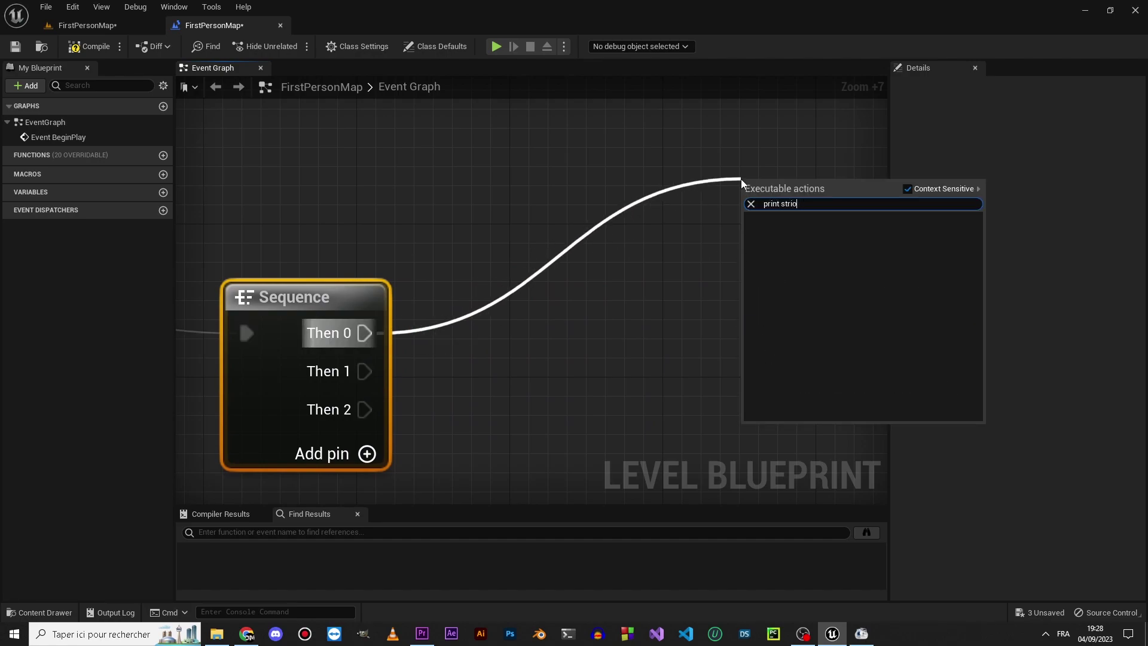
key("BackSpace")
key("Return")
Attach Print String nodes to the Then 1 and Then 2 outputs.
right_click_drag(609, 333, 250, 274)
left_click_drag(253, 259, 672, 332)
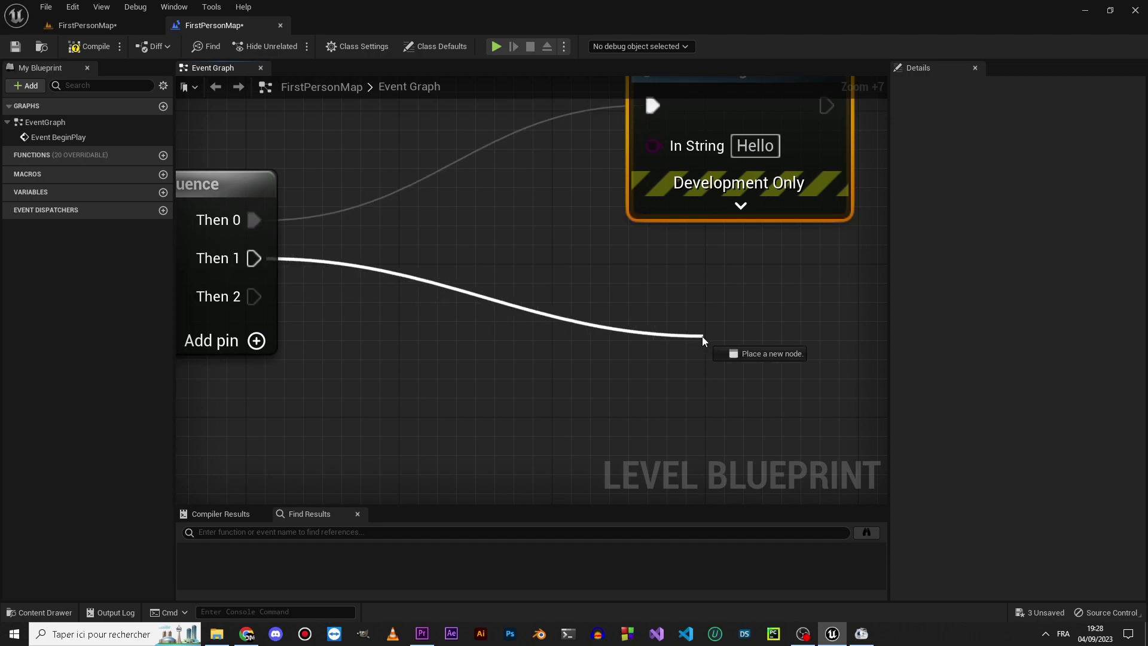
type("print string")
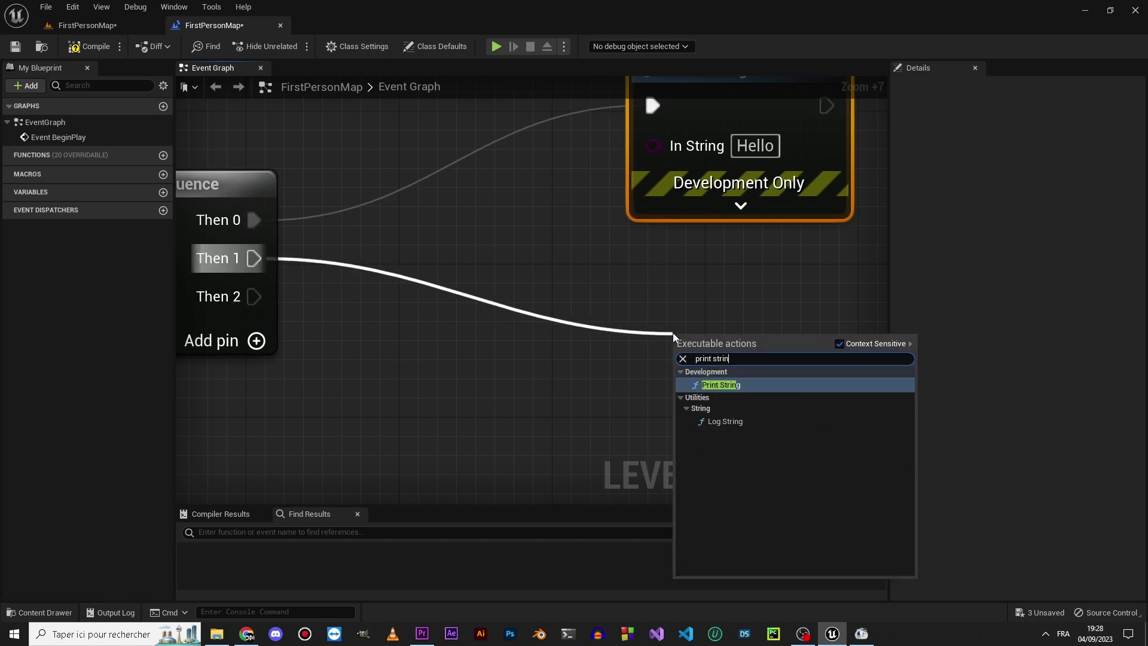
key("Return")
left_click_drag(673, 333, 657, 297)
right_click_drag(462, 418, 492, 283)
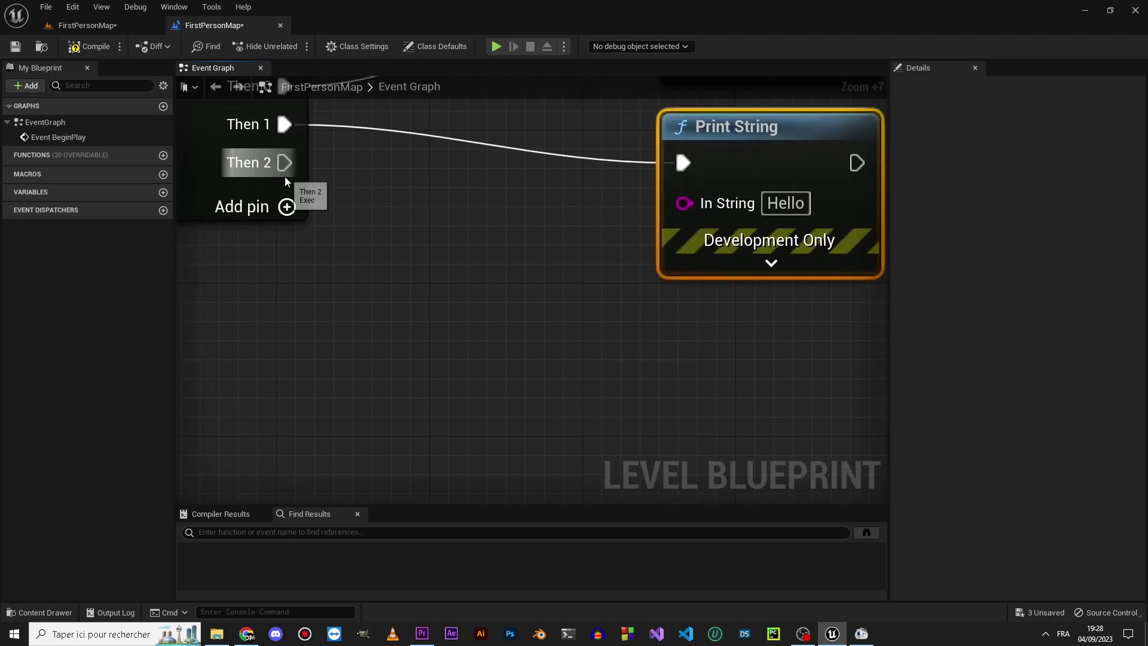
left_click_drag(285, 162, 705, 382)
type("print st")
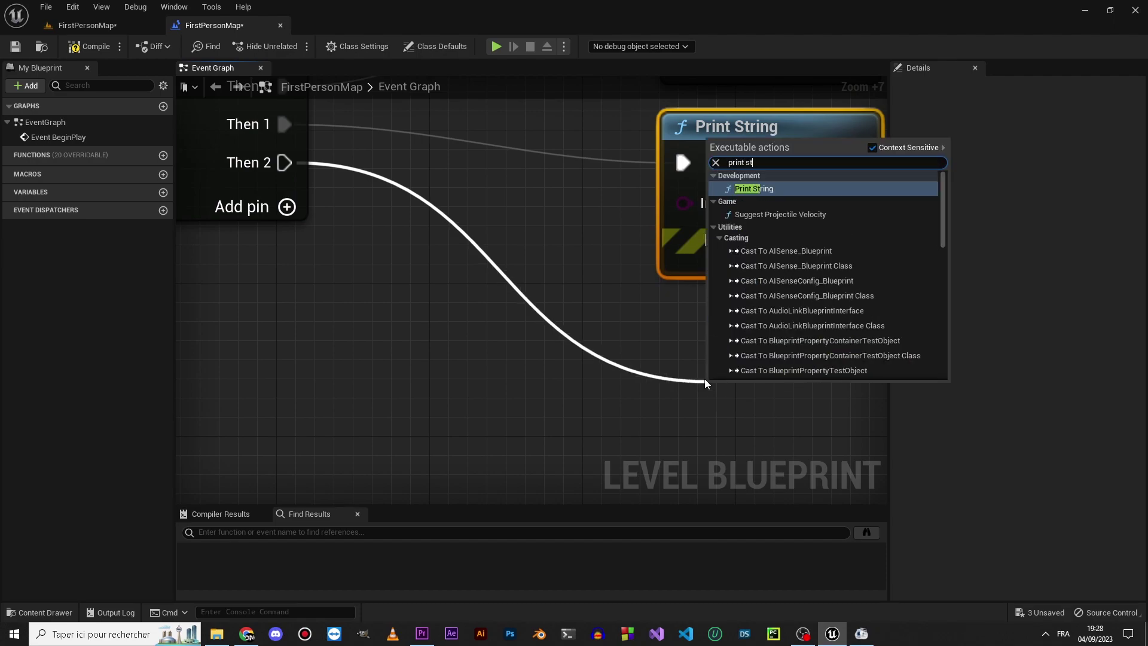
key("Return")
left_click_drag(780, 406, 721, 334)
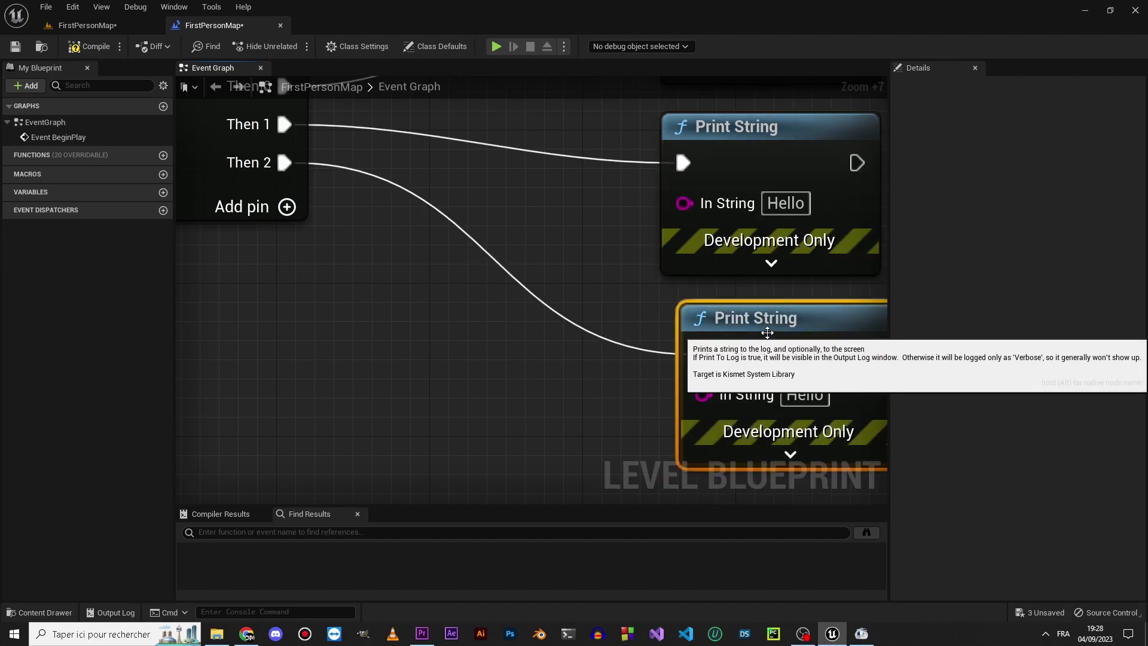
Set the three Print String texts to 1, 2 and 3 from top to bottom.
right_click_drag(722, 333, 738, 543)
double_click(802, 222)
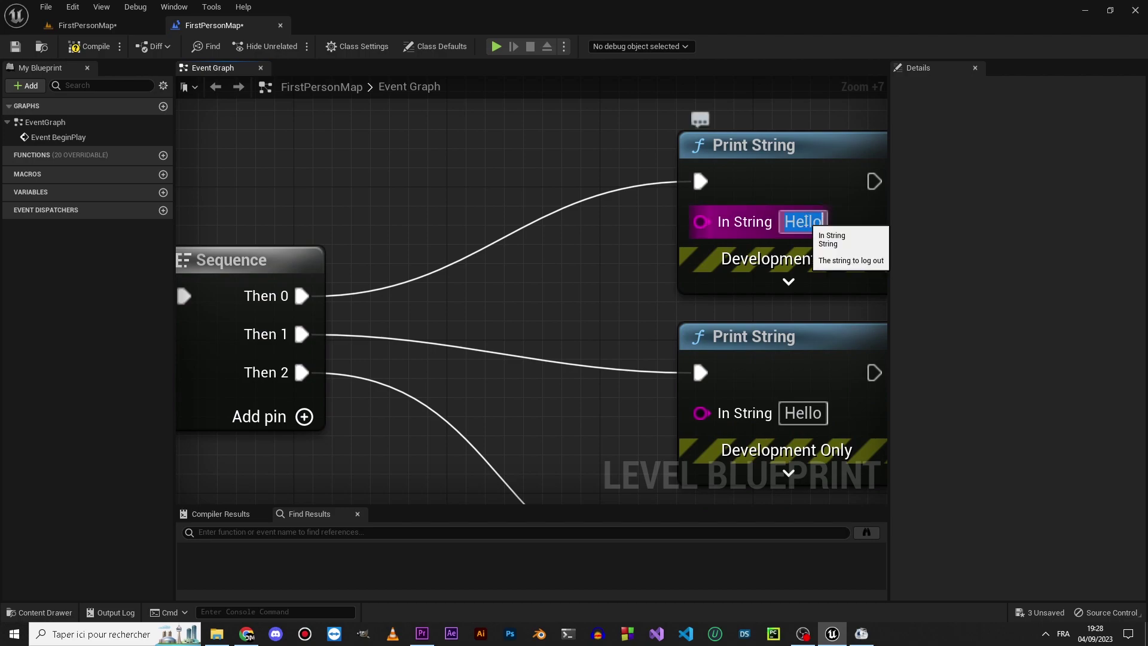
type("1")
right_click_drag(803, 416, 677, 291)
double_click(678, 292)
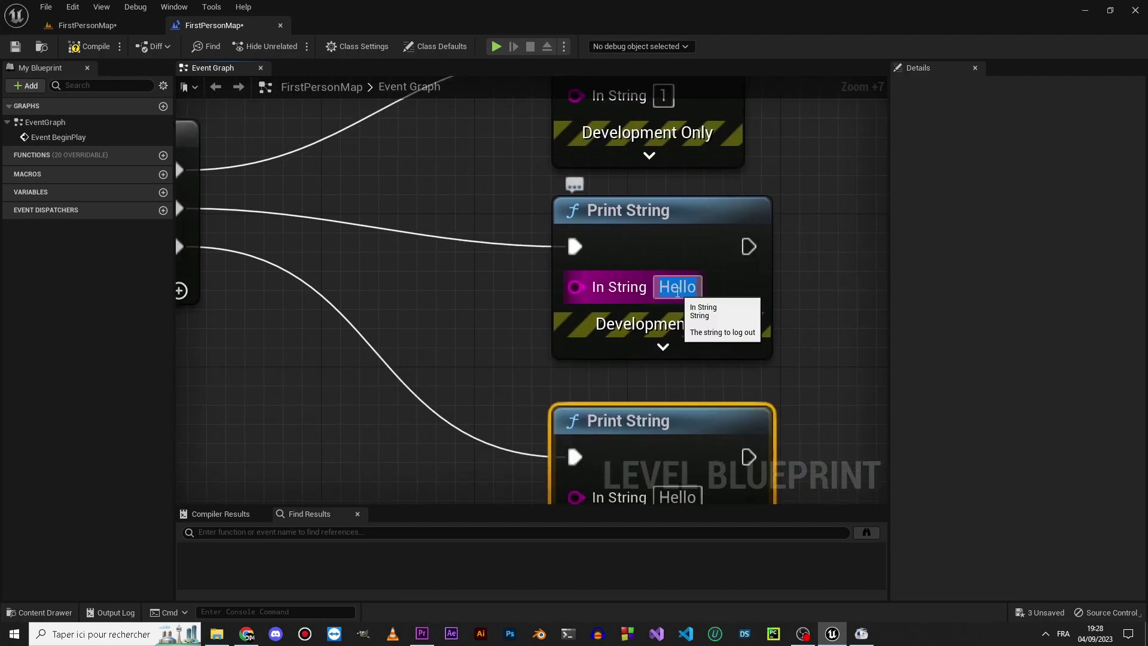
type("2")
right_click_drag(676, 504, 648, 307)
double_click(648, 300)
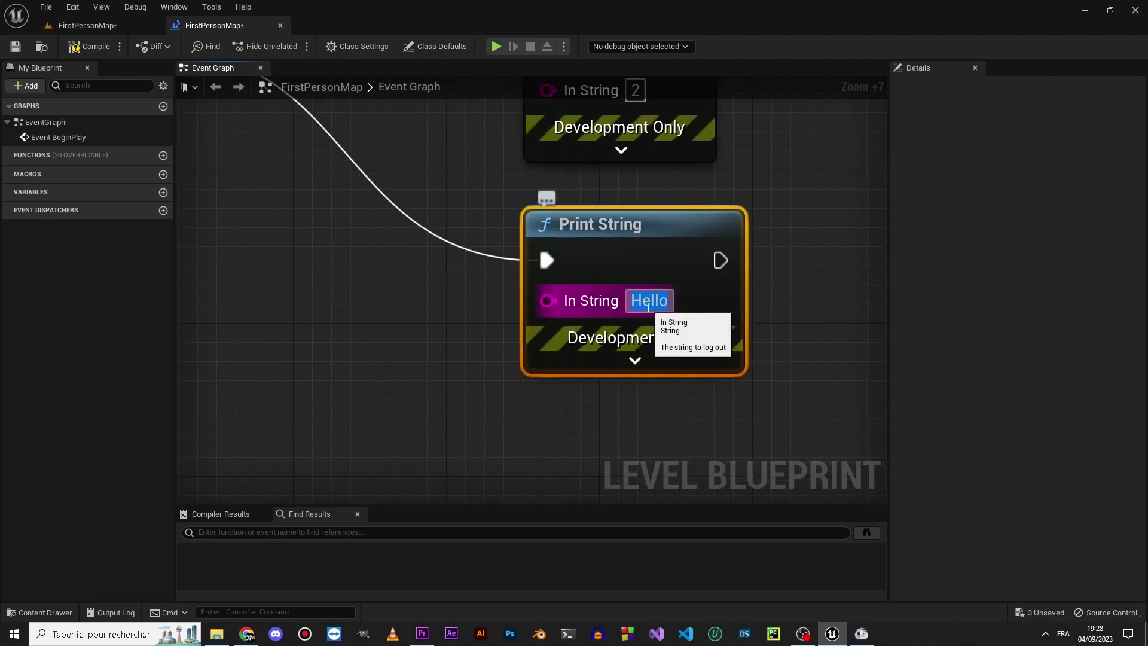
type("3")
left_click(504, 134)
scroll(505, 133, "down", 3)
right_click_drag(504, 133, 530, 350)
scroll(530, 353, "down", 3)
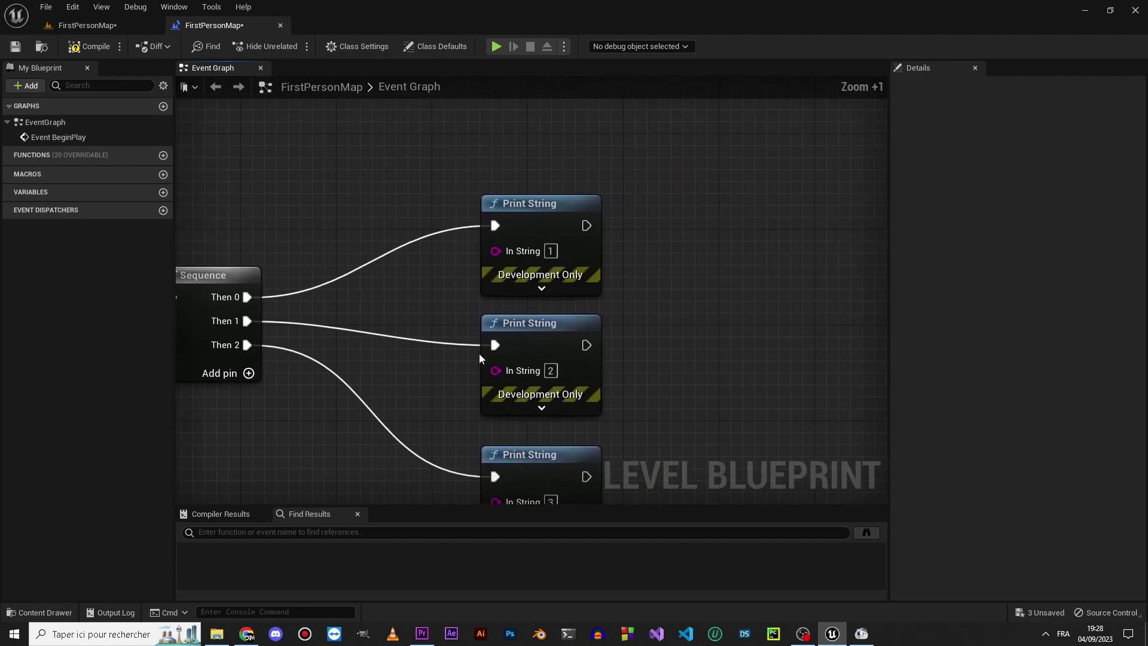
scroll(479, 353, "up", 4)
right_click_drag(571, 276, 704, 232)
scroll(507, 214, "down", 1)
right_click_drag(507, 219, 616, 305)
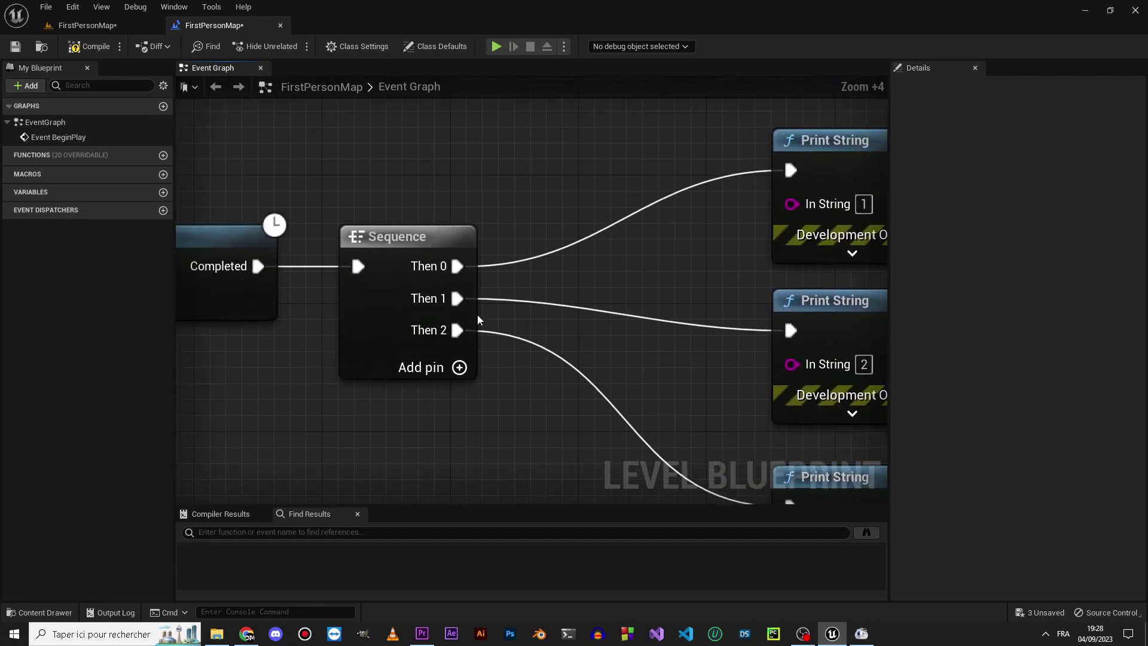
left_click_drag(458, 298, 622, 306)
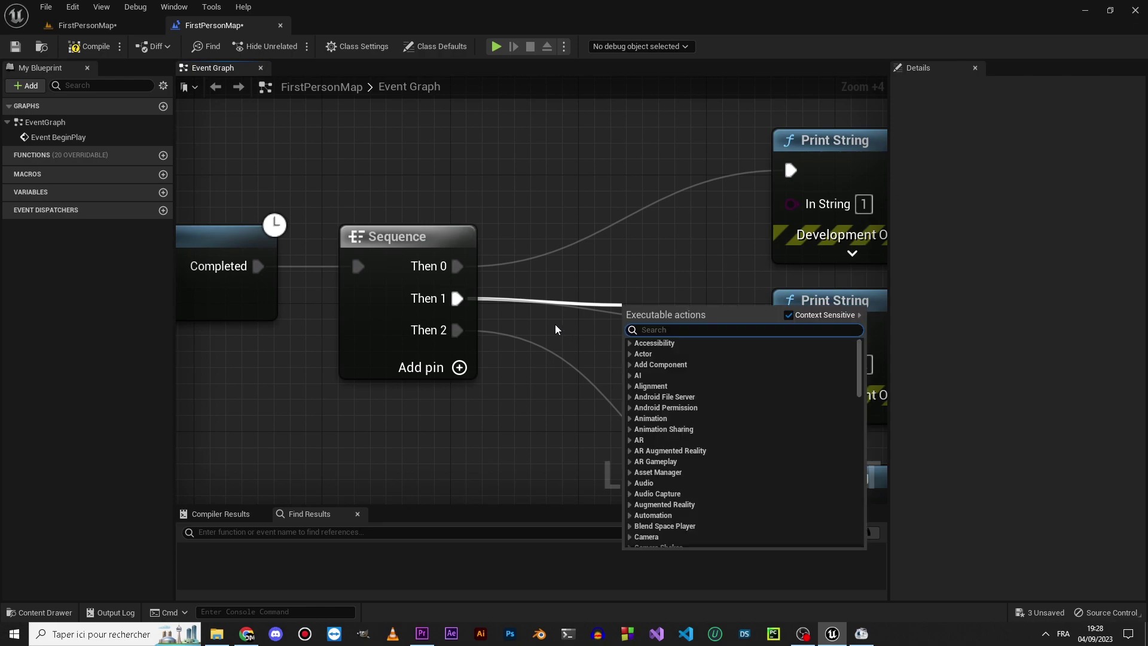
left_click(624, 339)
right_click_drag(828, 159, 735, 166)
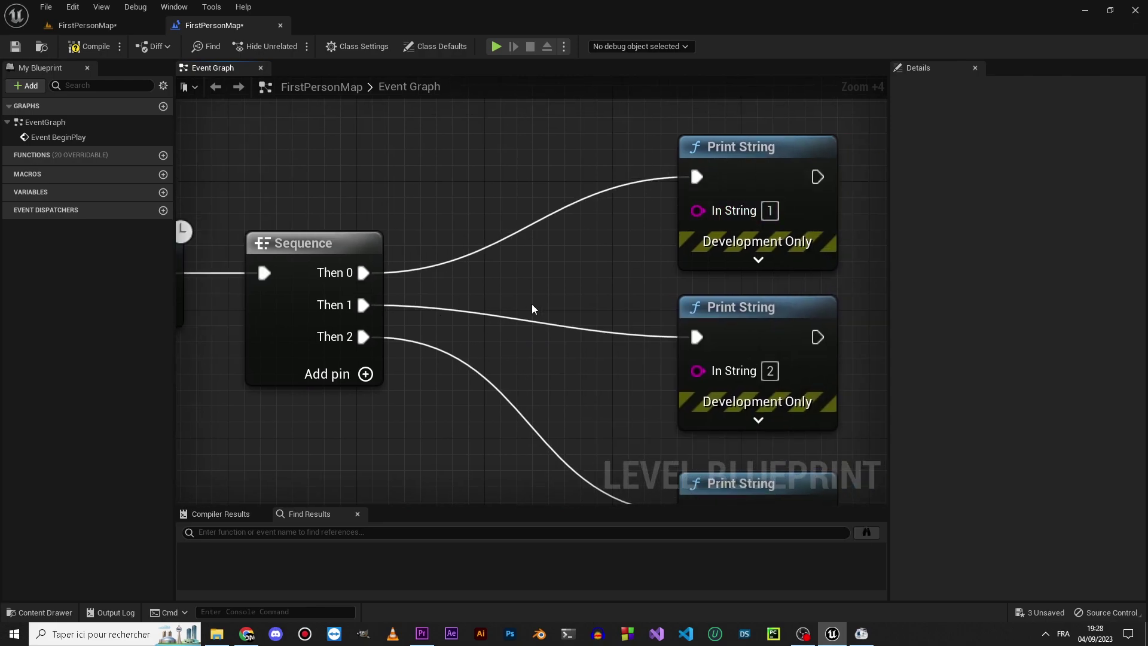
right_click_drag(532, 309, 260, 349)
left_click_drag(543, 216, 639, 217)
Add a Delay of 1,0 seconds after Print String 1.
type("delay")
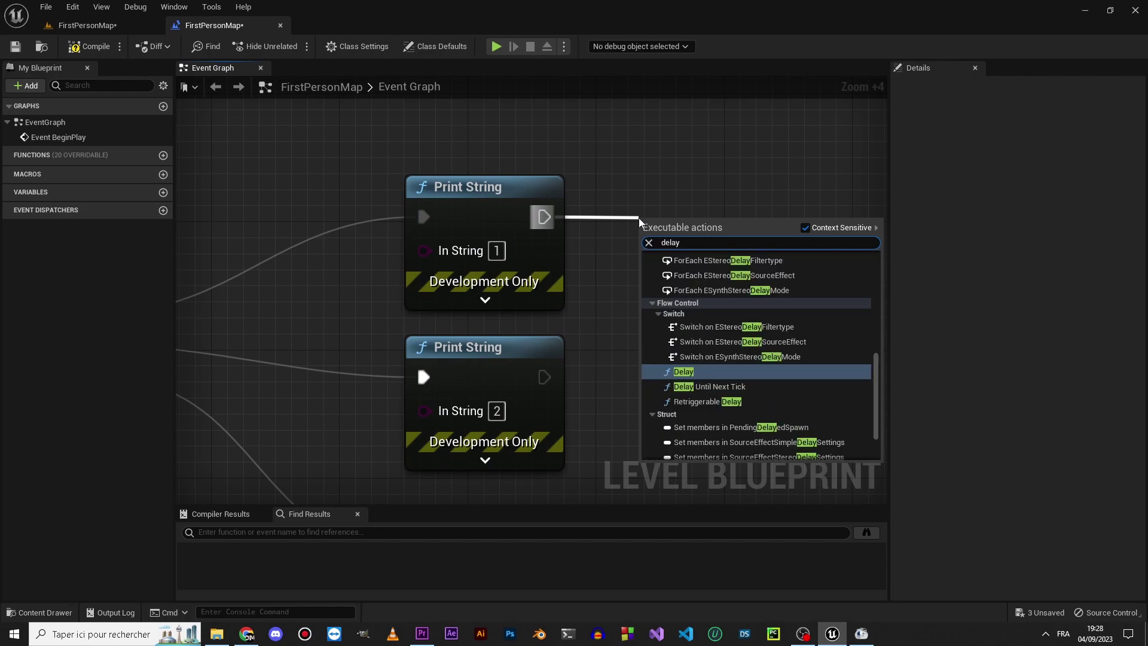
key("Return")
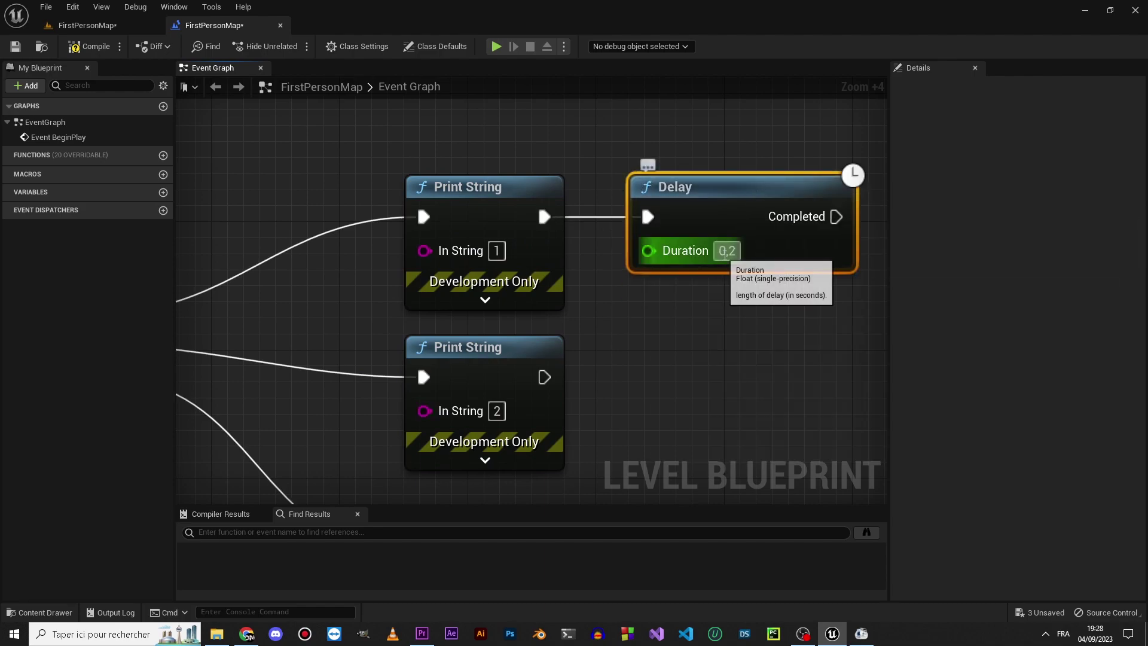
left_click(725, 253)
type("1")
key("Return")
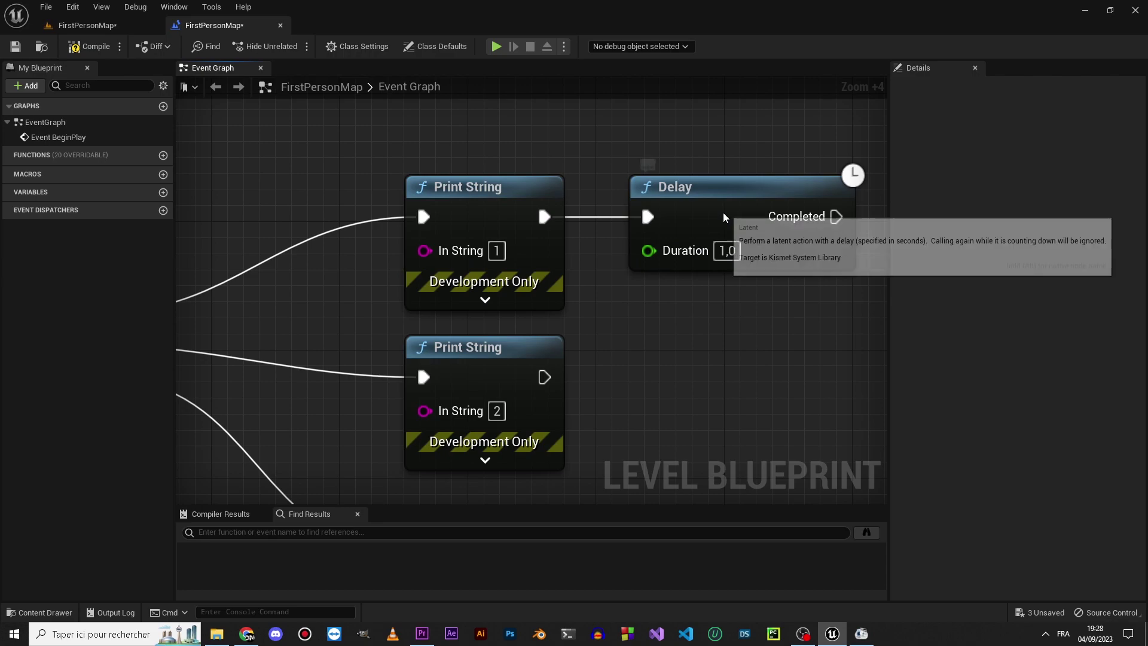
Copy the Delay for Print Strings 2 and 3, wire them in, and align them.
right_click_drag(697, 348, 623, 269)
key("ctrl+c")
key("ctrl+v")
right_click_drag(631, 326, 566, 203)
key("ctrl+v")
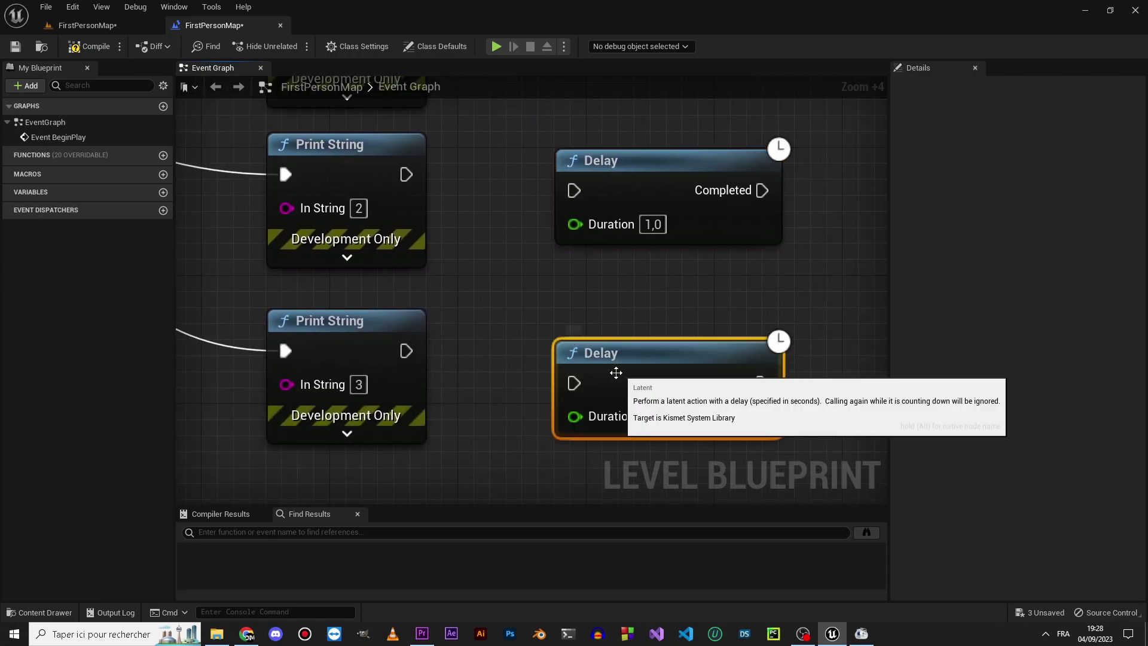
mouse_move(574, 382)
left_mouse_down()
mouse_move(406, 350)
mouse_move(589, 341)
left_mouse_up()
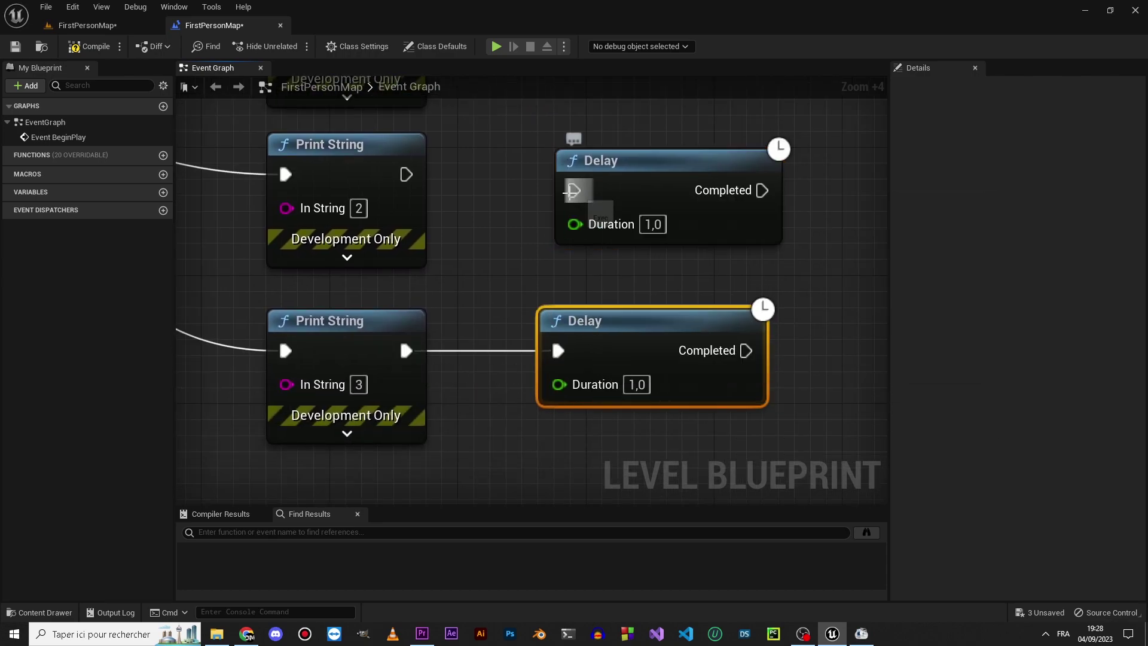
mouse_move(406, 174)
left_mouse_down()
mouse_move(574, 190)
mouse_move(609, 174)
left_mouse_up()
right_click_drag(609, 174, 538, 353)
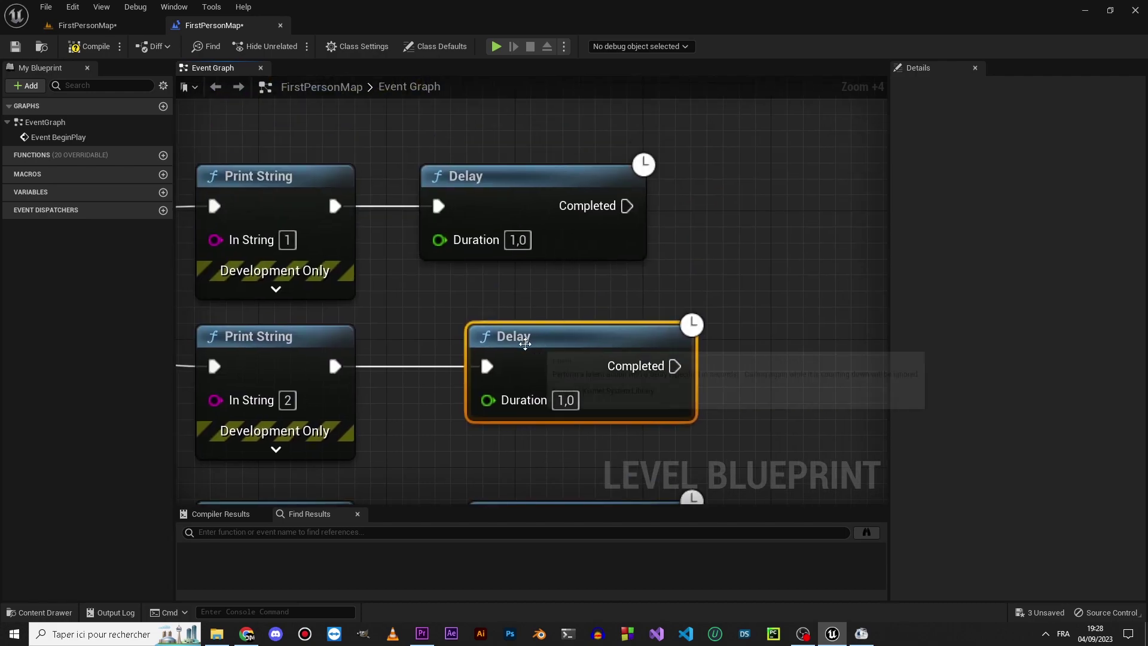
left_click_drag(538, 341, 492, 341)
right_click_drag(492, 344, 531, 216)
left_click_drag(585, 385, 534, 389)
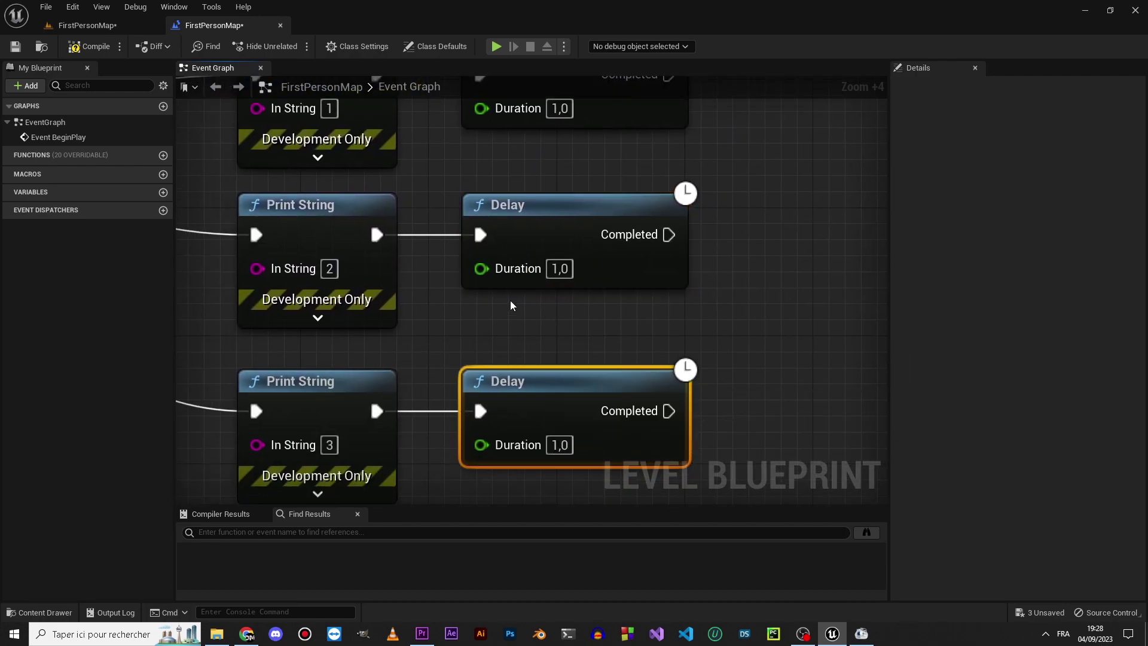
Paste a Print String after the first Delay and wire its Completed pin to it.
right_click_drag(338, 77, 336, 233)
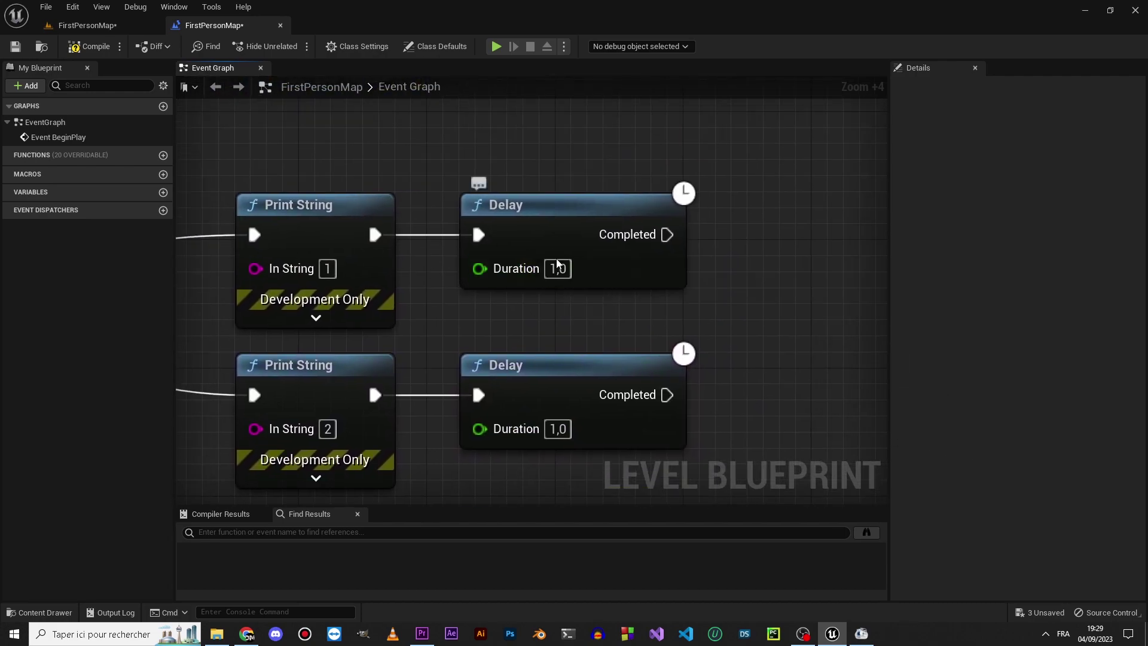
left_click(334, 234)
mouse_move(470, 213)
right_mouse_down()
mouse_move(389, 213)
mouse_move(249, 241)
right_mouse_up()
key("ctrl+v")
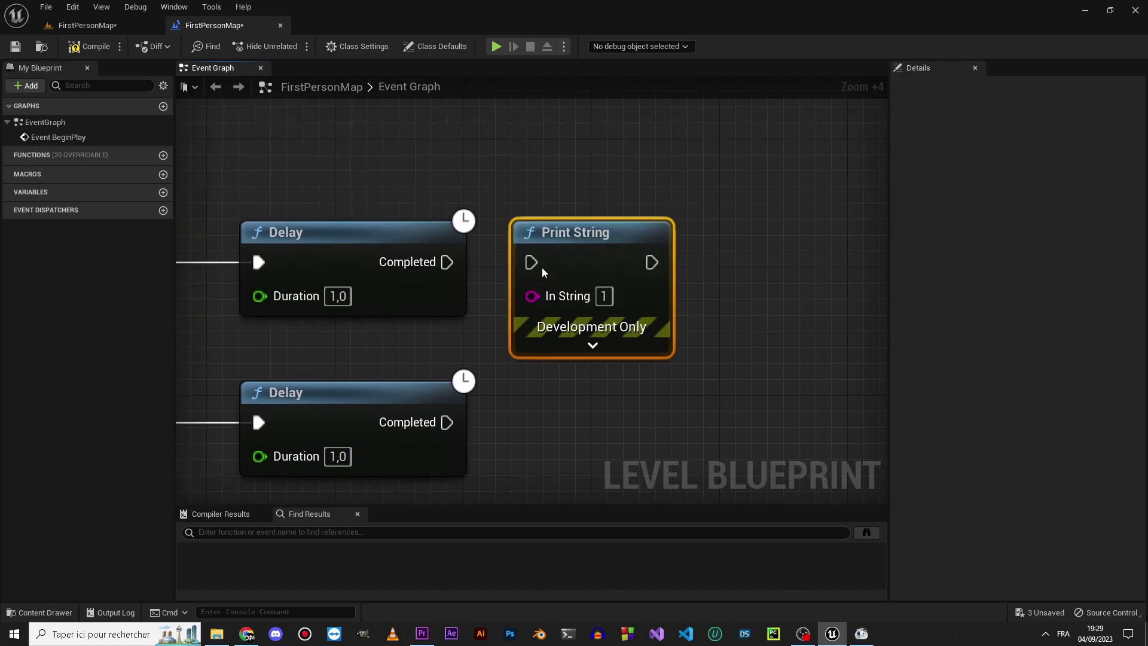
left_click_drag(530, 262, 447, 266)
Paste Print Strings after the second and third Delays and wire their Completed pins.
right_click_drag(518, 377, 516, 287)
key("ctrl+v")
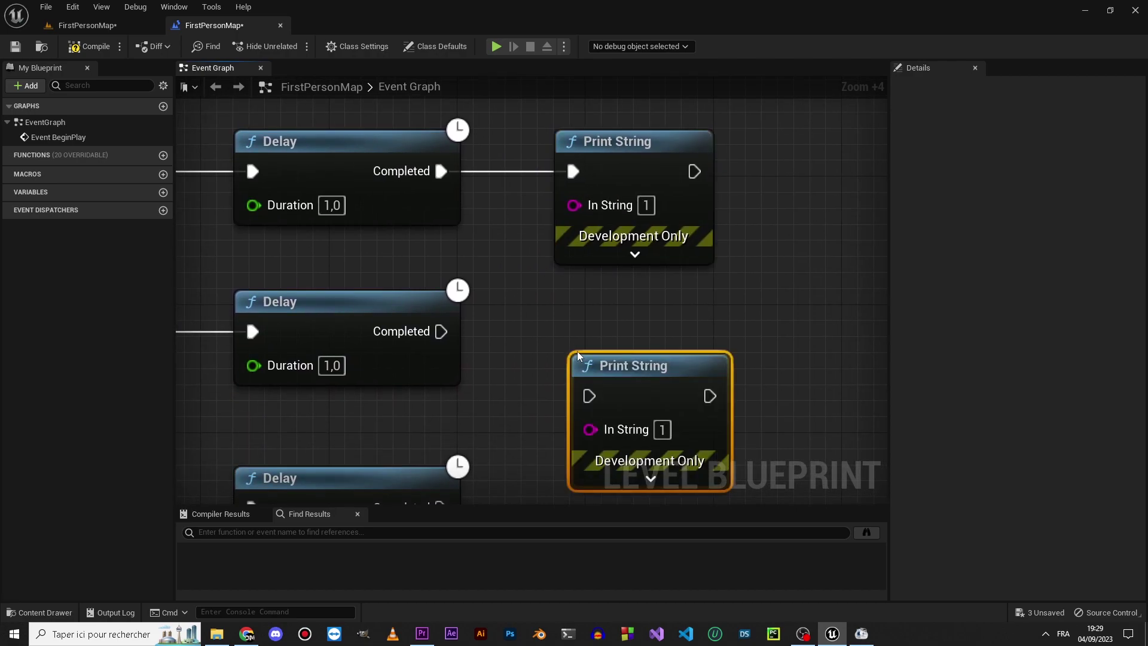
right_click_drag(659, 393, 638, 172)
key("ctrl+v")
mouse_move(583, 359)
left_mouse_down()
mouse_move(570, 293)
mouse_move(436, 321)
left_mouse_up()
right_click_drag(441, 352, 415, 236)
mouse_move(598, 450)
left_mouse_down()
mouse_move(565, 352)
mouse_move(410, 384)
left_mouse_up()
right_click_drag(580, 169, 609, 317)
Set the trailing Print String messages to 'Delay 1 terminé', 'Delay 2 terminé' and 'Delay 3 terminé'.
left_click(645, 228)
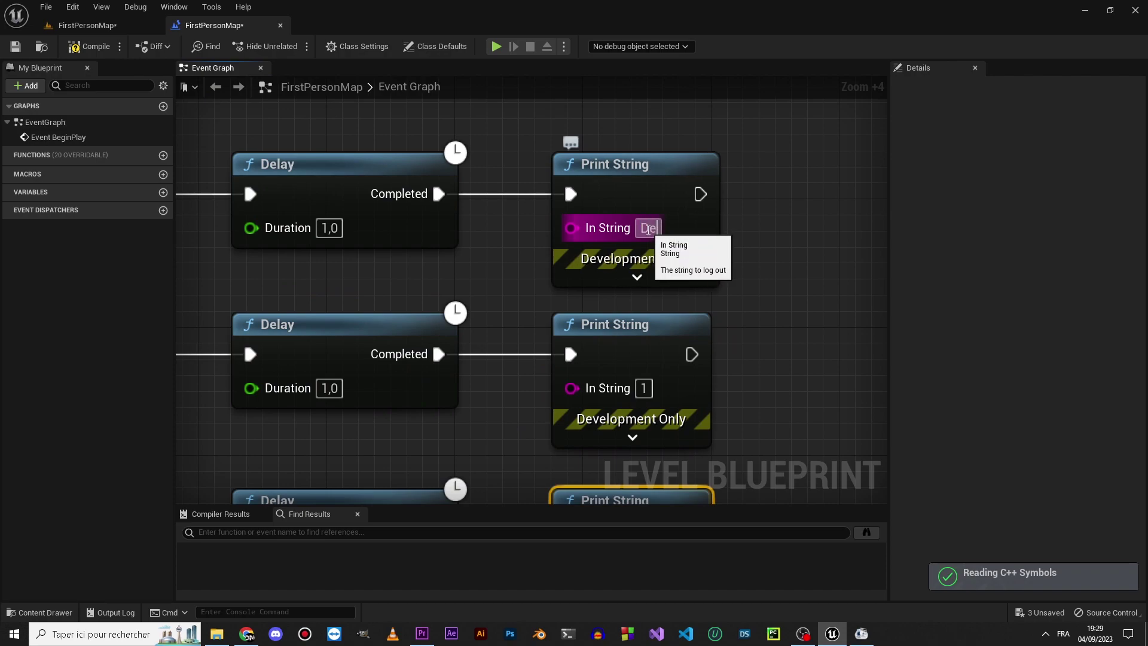
type("lay 1 te")
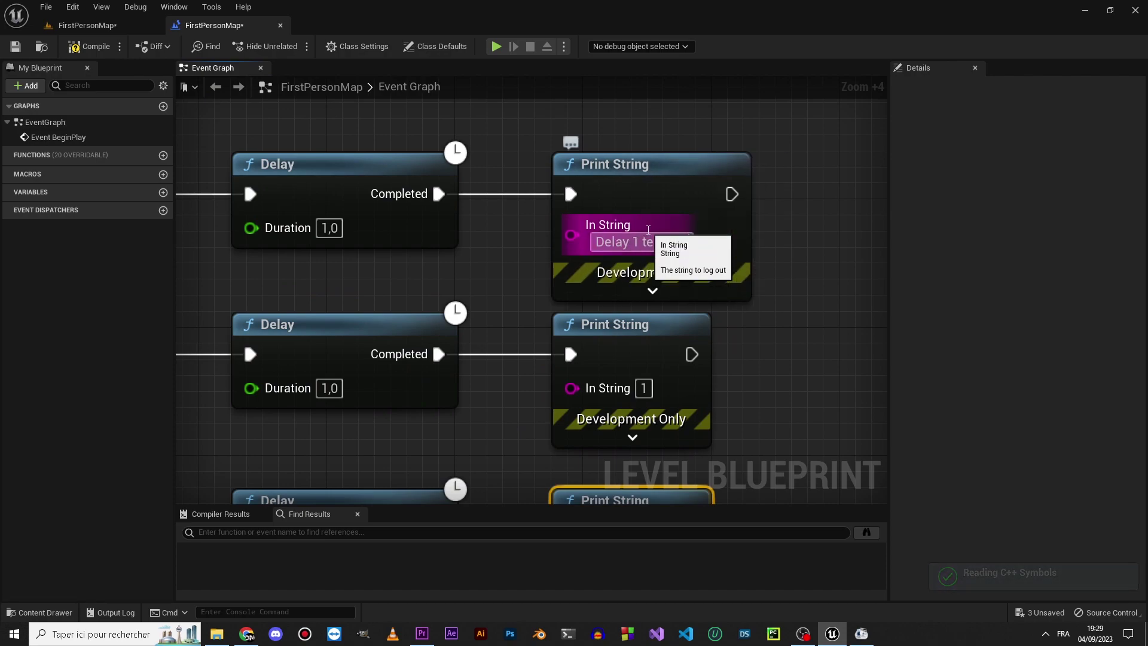
key("Return")
right_click_drag(644, 389, 654, 331)
left_click(654, 330)
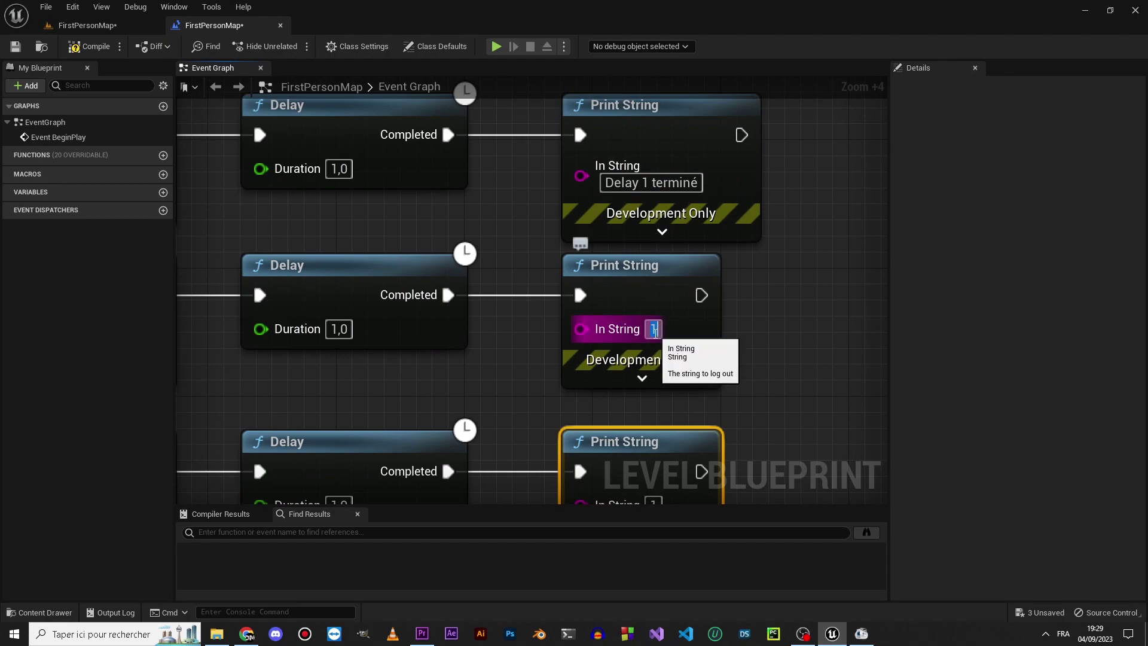
type("Delay 2")
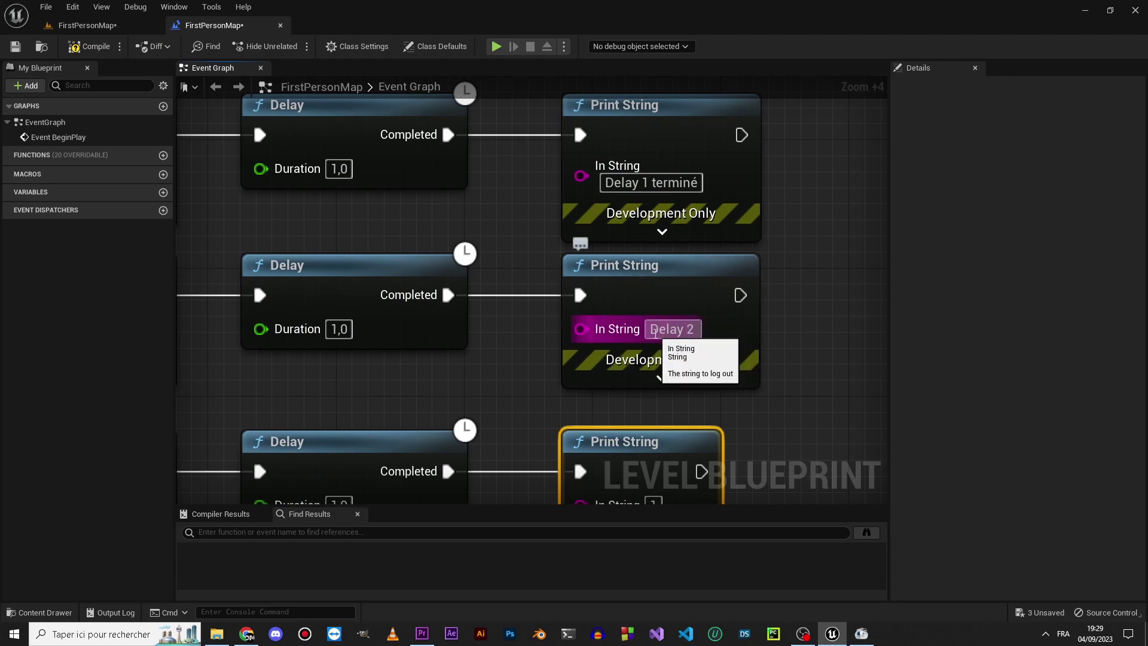
type(" terminé")
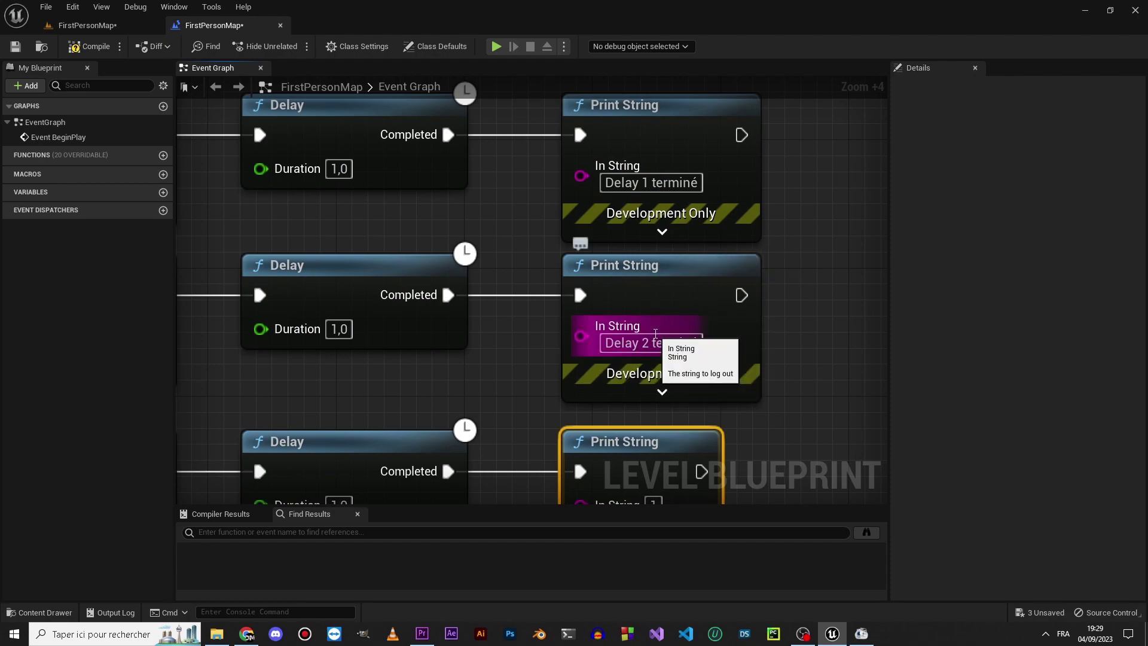
key("Return")
right_click_drag(635, 484, 624, 342)
left_click(644, 363)
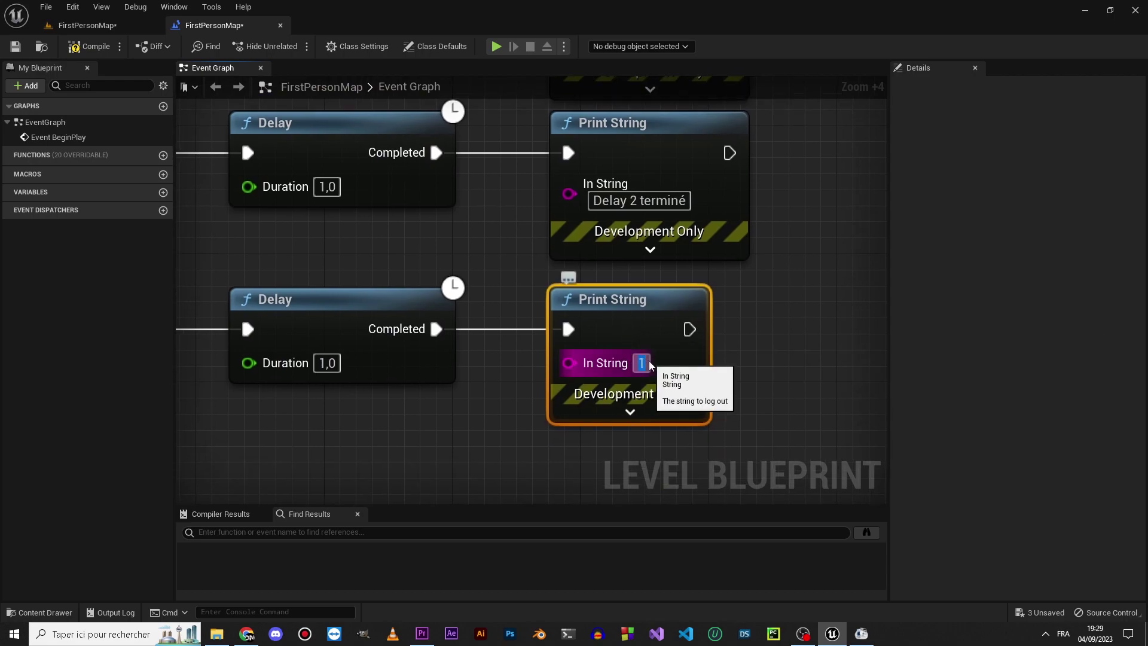
type("Delay 3")
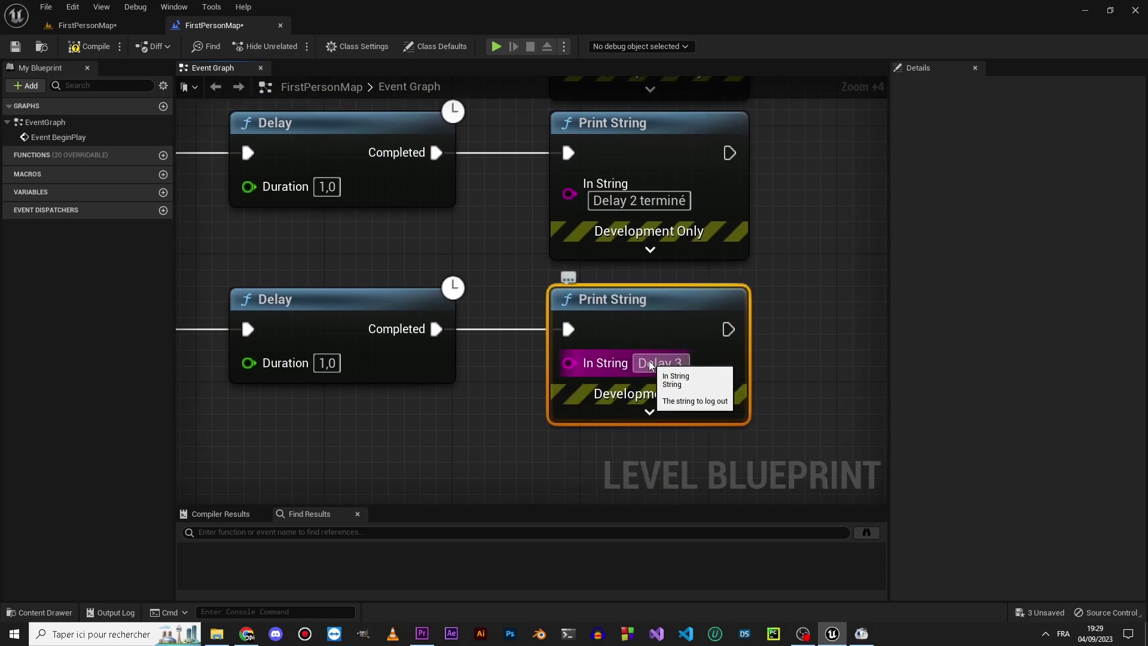
type(" terminé")
key("Return")
right_click_drag(789, 351, 777, 420)
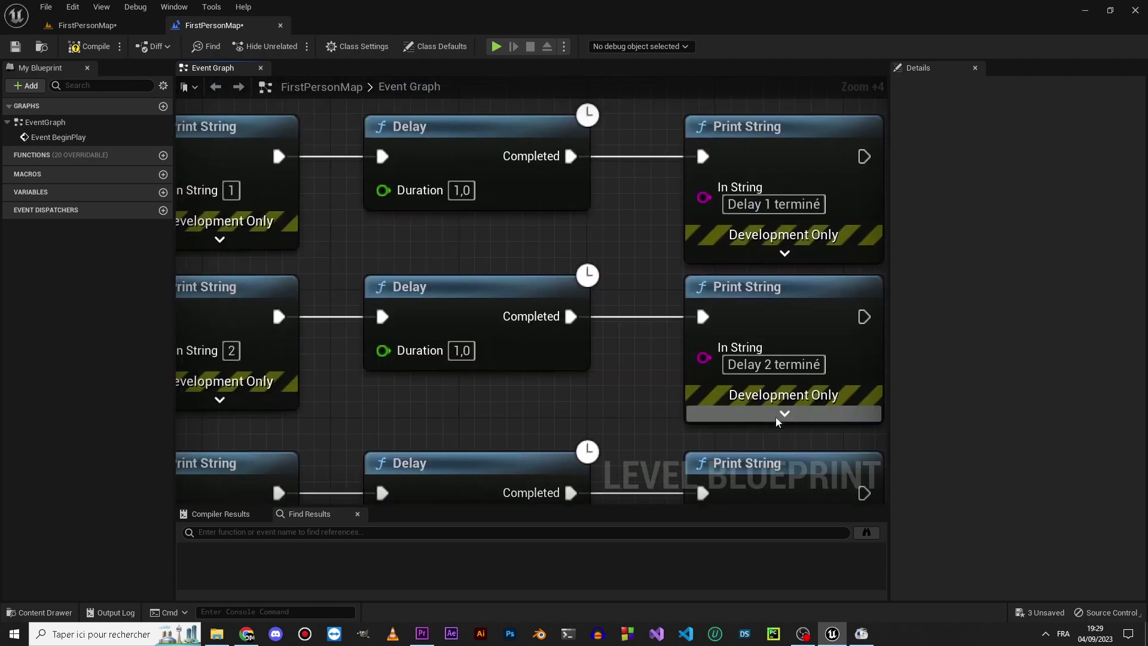
scroll(777, 421, "down", 3)
scroll(556, 367, "down", 2)
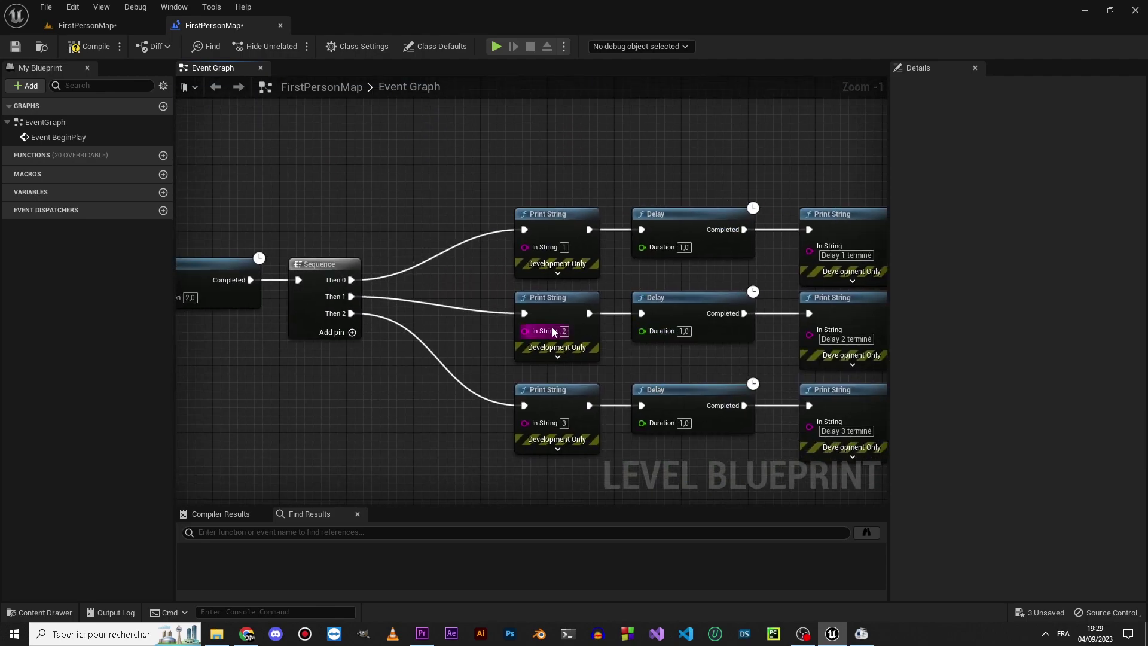
scroll(335, 315, "up", 8)
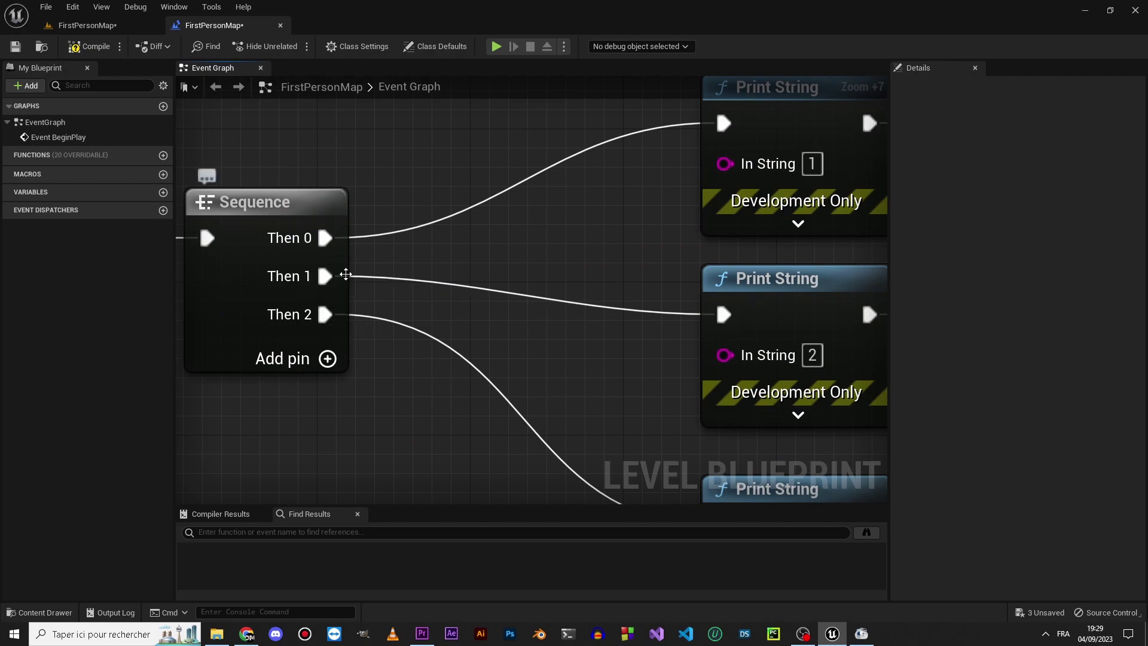
right_click_drag(587, 299, 503, 292)
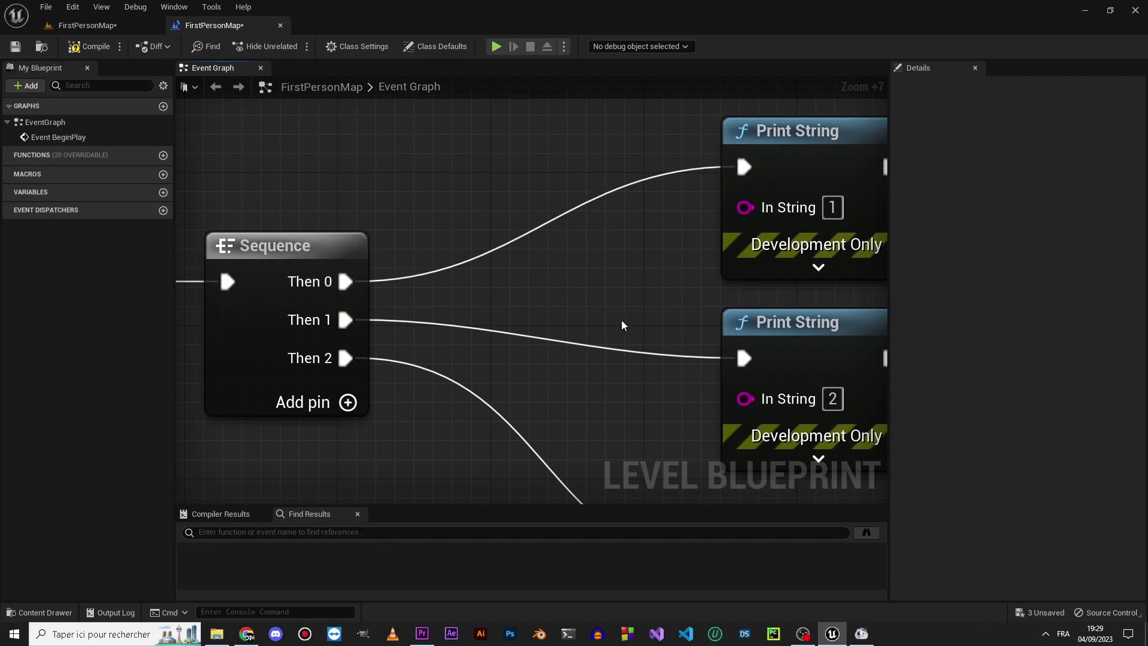
mouse_move(622, 324)
right_mouse_down()
mouse_move(358, 383)
mouse_move(487, 341)
right_mouse_up()
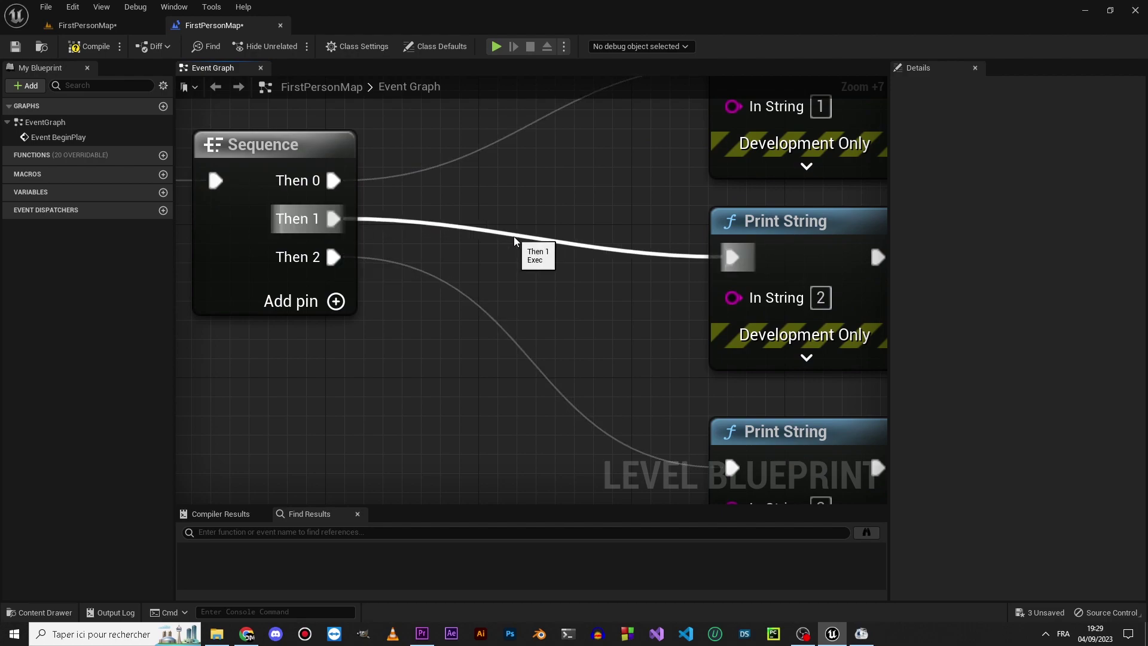
scroll(622, 226, "down", 3)
mouse_move(622, 226)
right_mouse_down()
mouse_move(335, 275)
mouse_move(315, 299)
right_mouse_up()
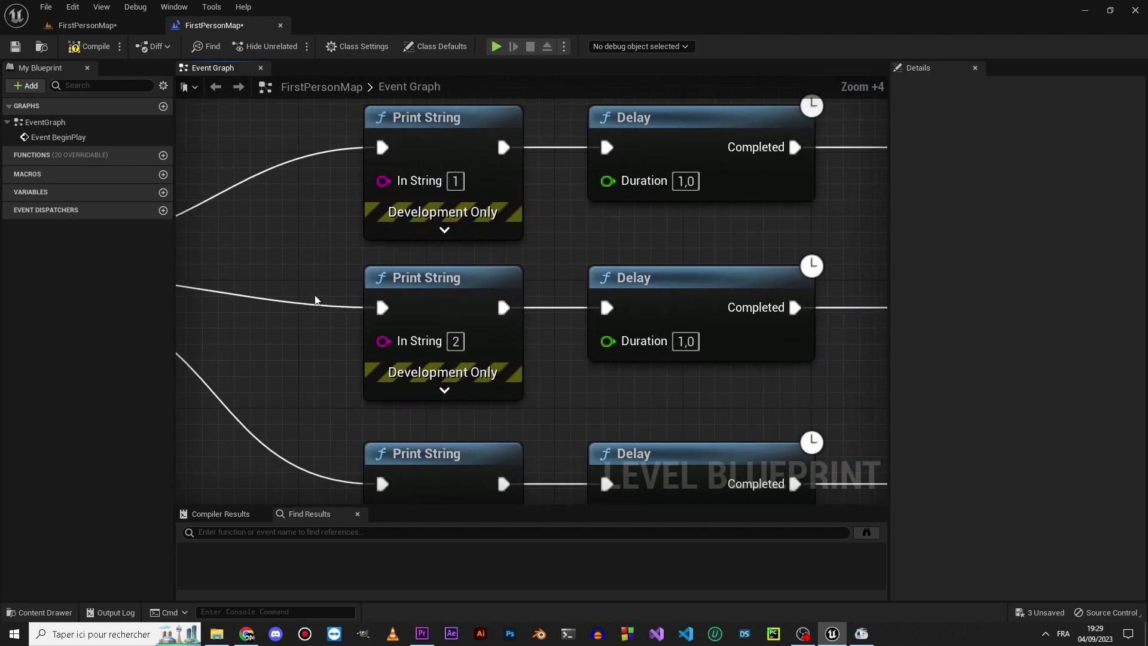
right_click_drag(456, 361, 454, 244)
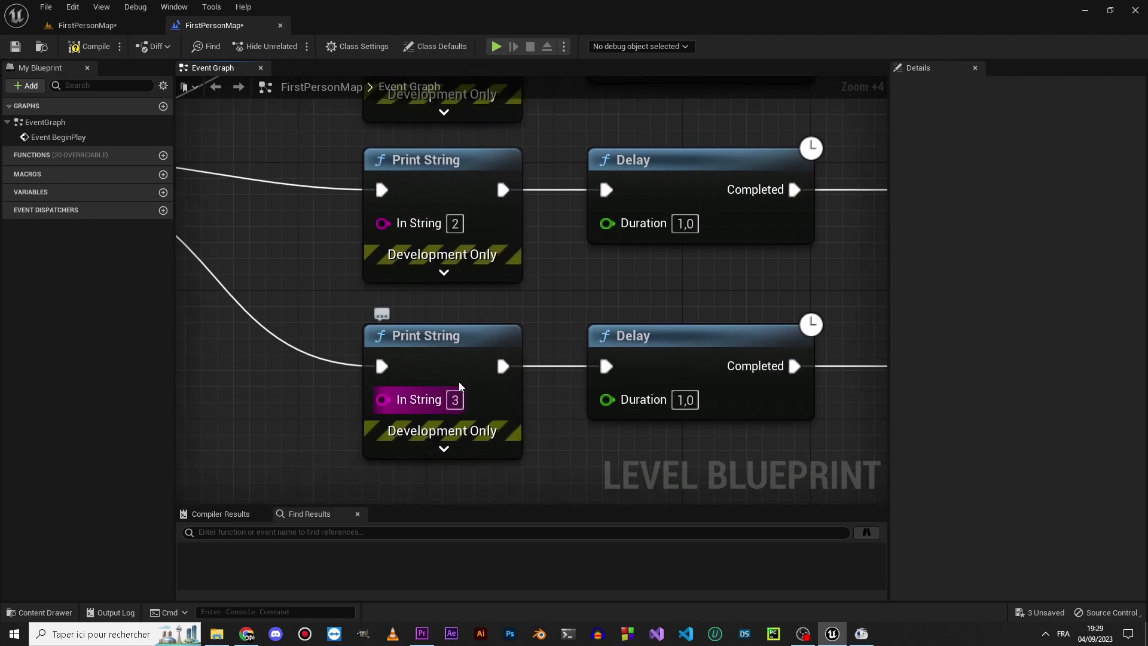
right_click_drag(452, 401, 240, 566)
right_click_drag(644, 330, 558, 342)
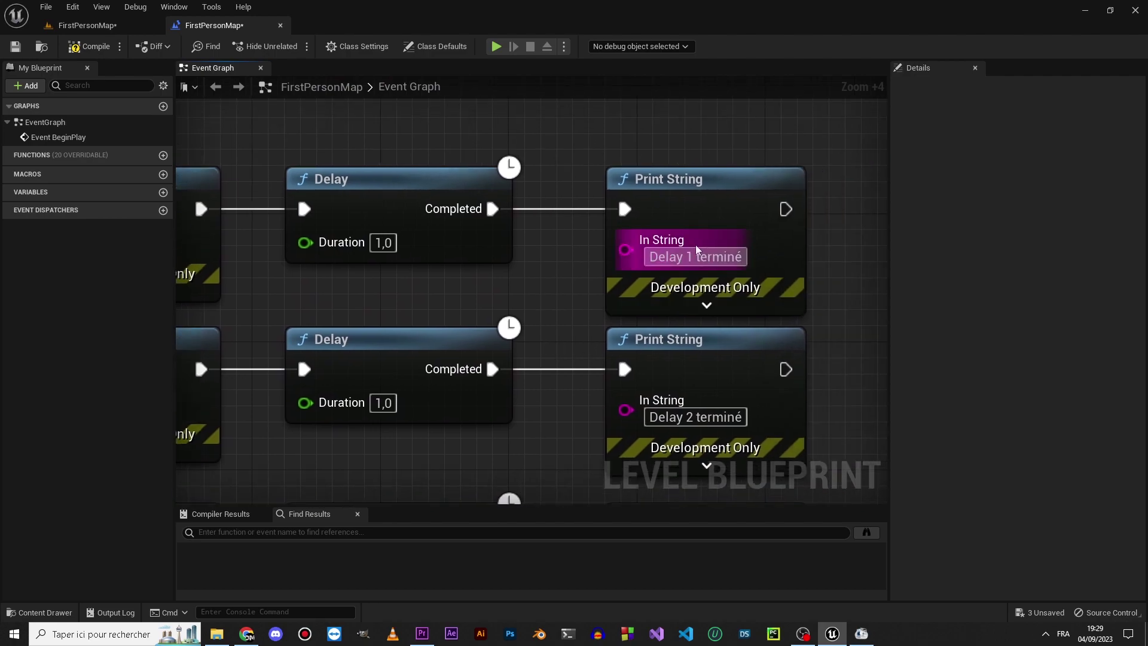
mouse_move(680, 434)
right_mouse_down()
mouse_move(644, 307)
mouse_move(867, 359)
right_mouse_up()
right_click_drag(534, 218, 686, 287)
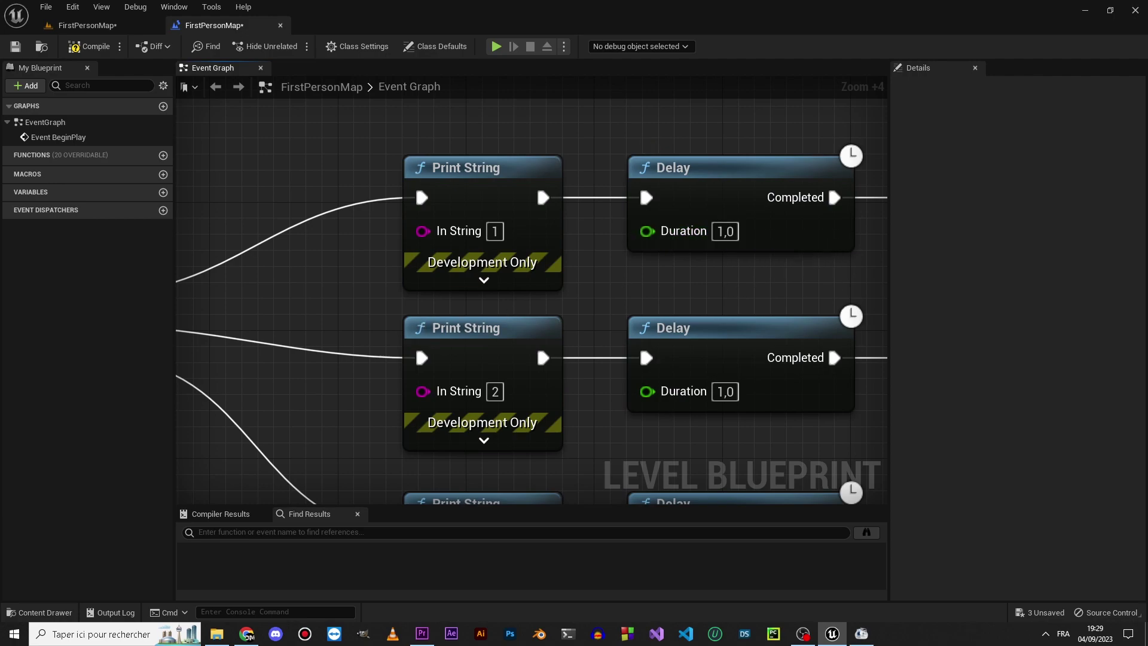
right_click_drag(730, 230, 1055, 170)
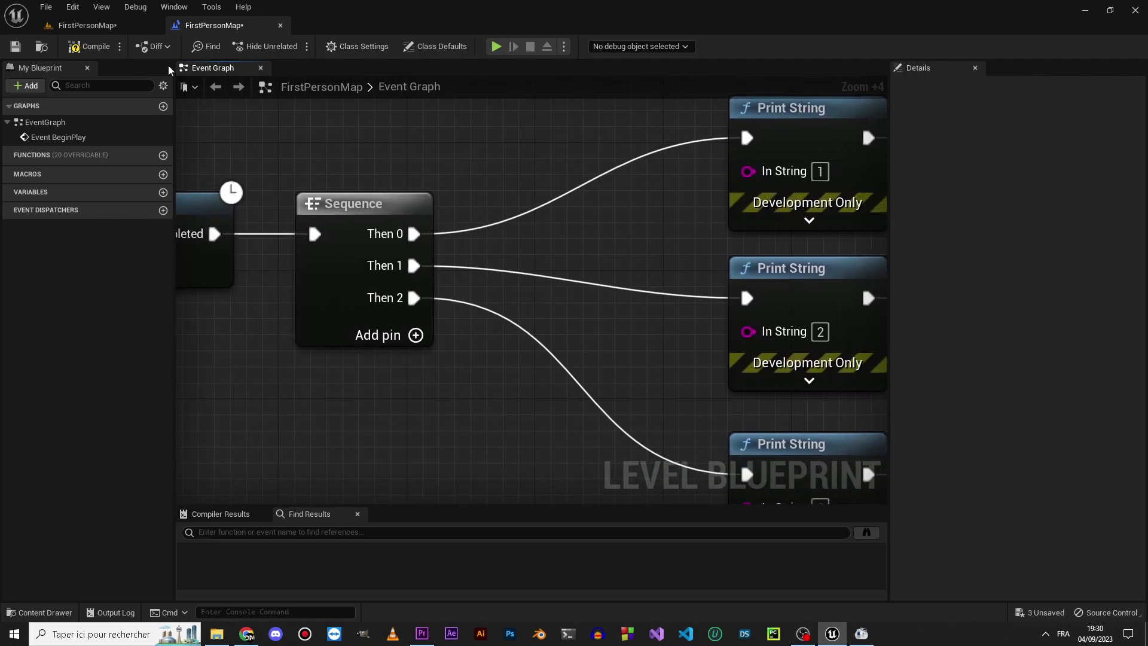
left_click(496, 46)
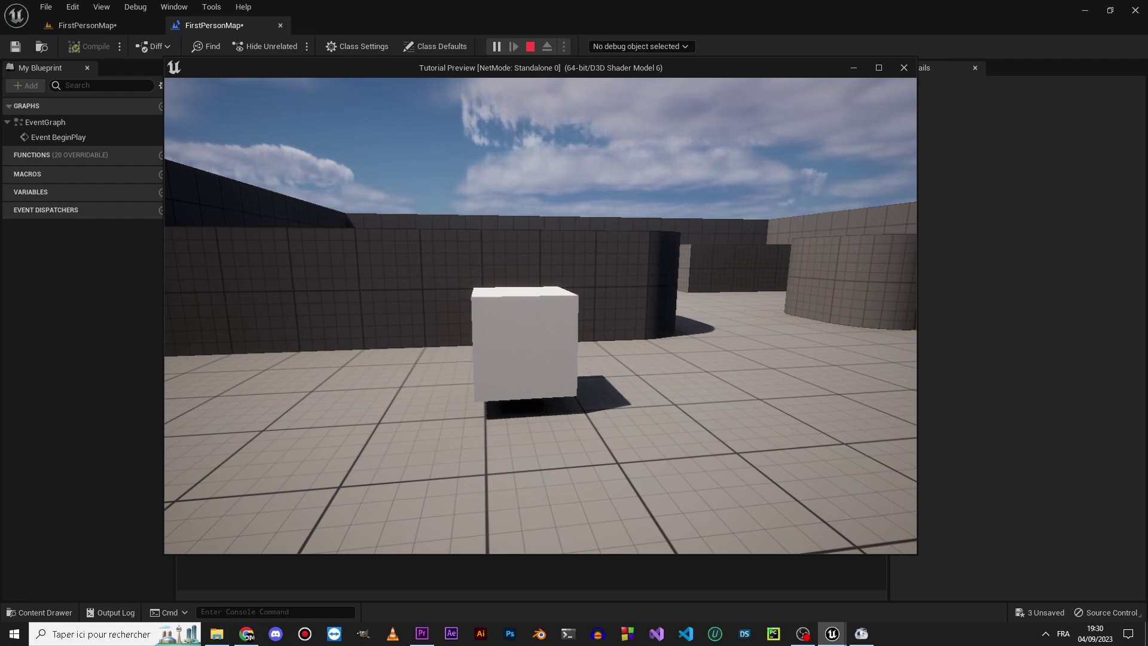
key("Escape")
right_click_drag(867, 299, 317, 313)
left_click_drag(524, 151, 643, 407)
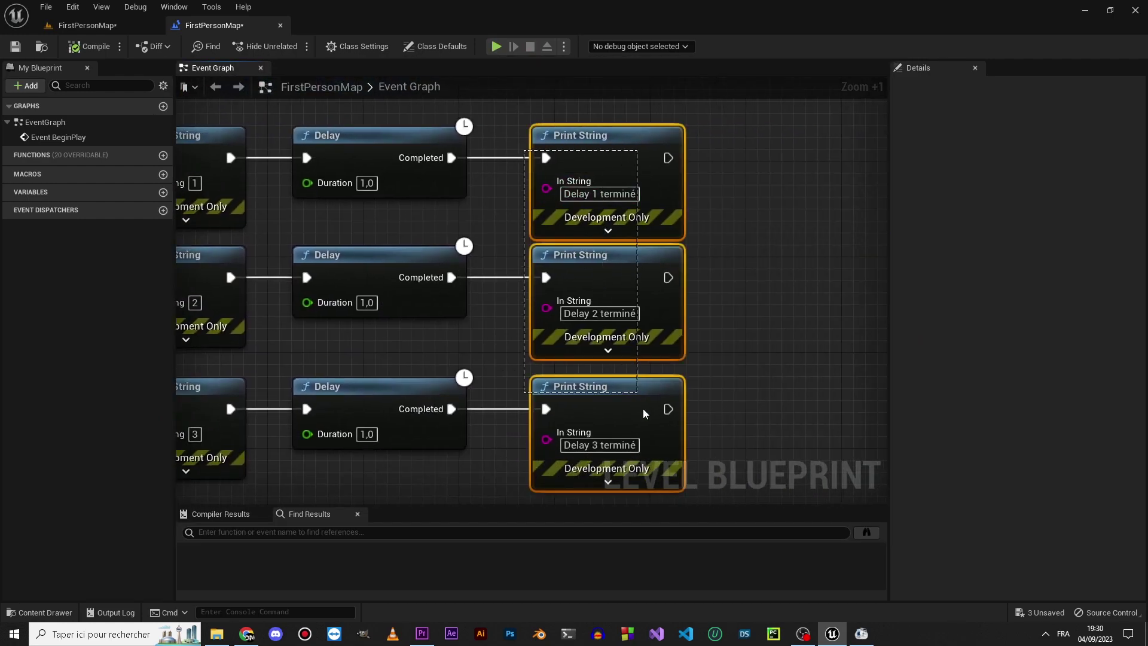
right_click_drag(573, 387, 657, 365)
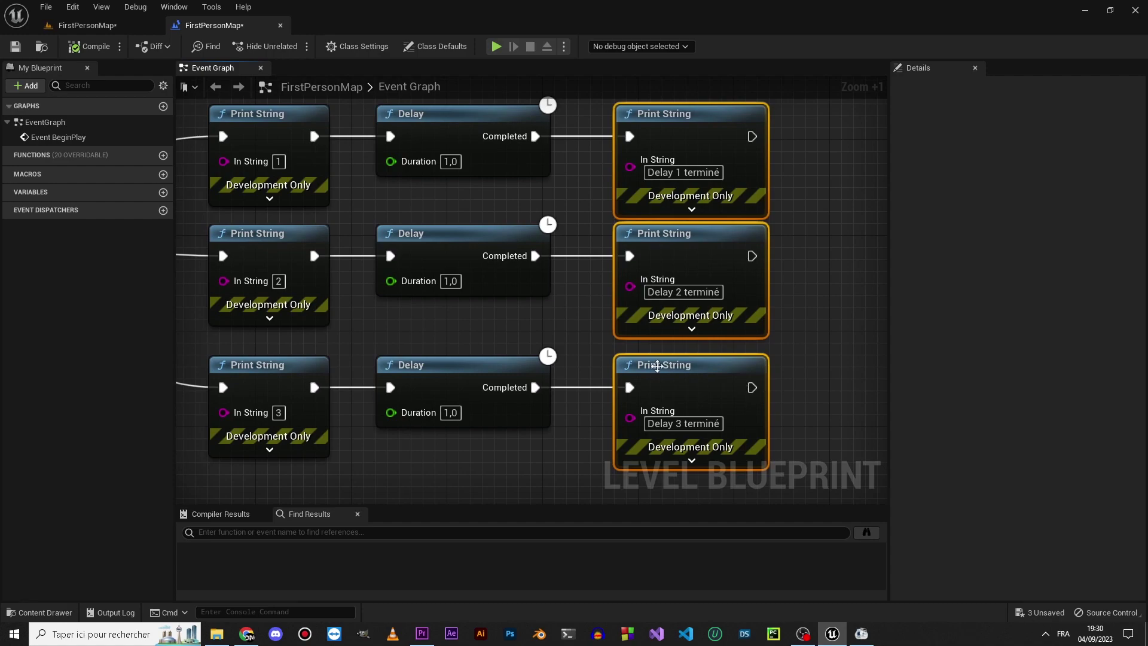
mouse_move(308, 377)
right_mouse_down()
mouse_move(597, 389)
mouse_move(564, 304)
right_mouse_up()
left_click_drag(446, 364, 578, 304)
left_click(445, 336)
right_click_drag(444, 336, 299, 348)
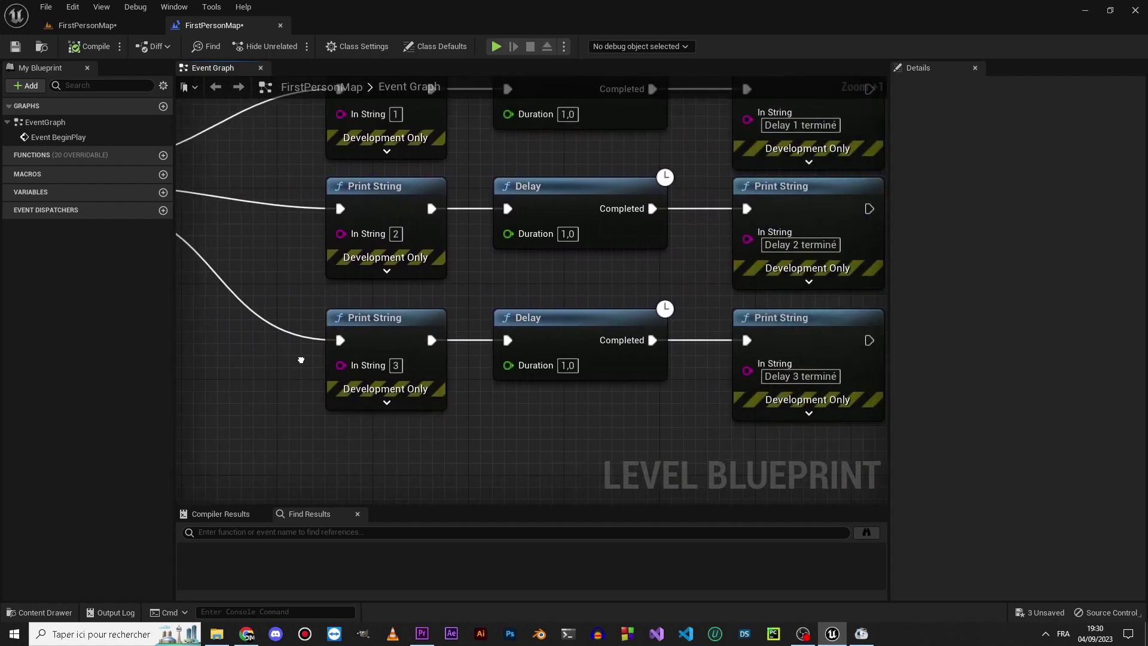
left_click(496, 48)
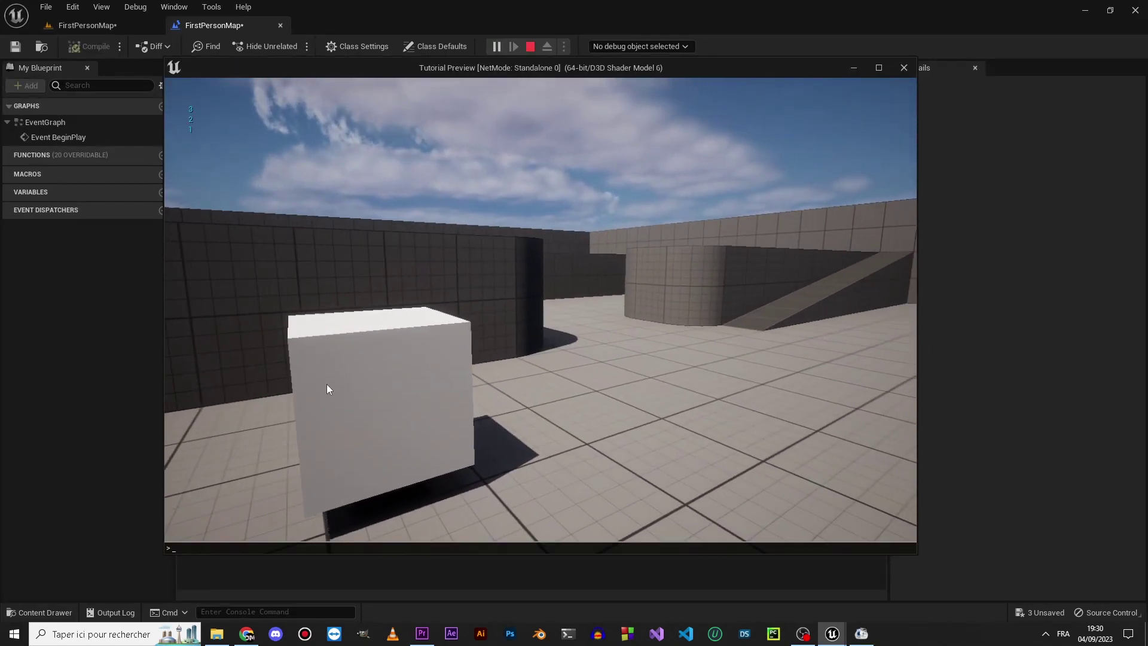
key("grave")
key("grave")
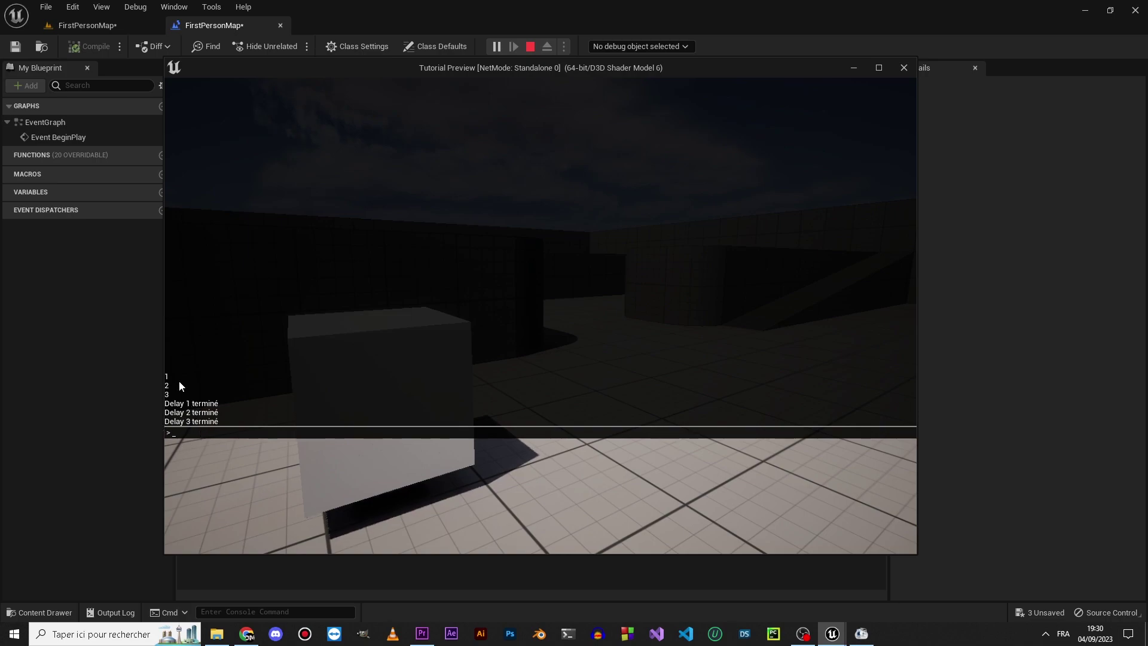
key("grave")
key("grave")
key("grave")
key("grave")
key("Escape")
right_click_drag(391, 251, 503, 355)
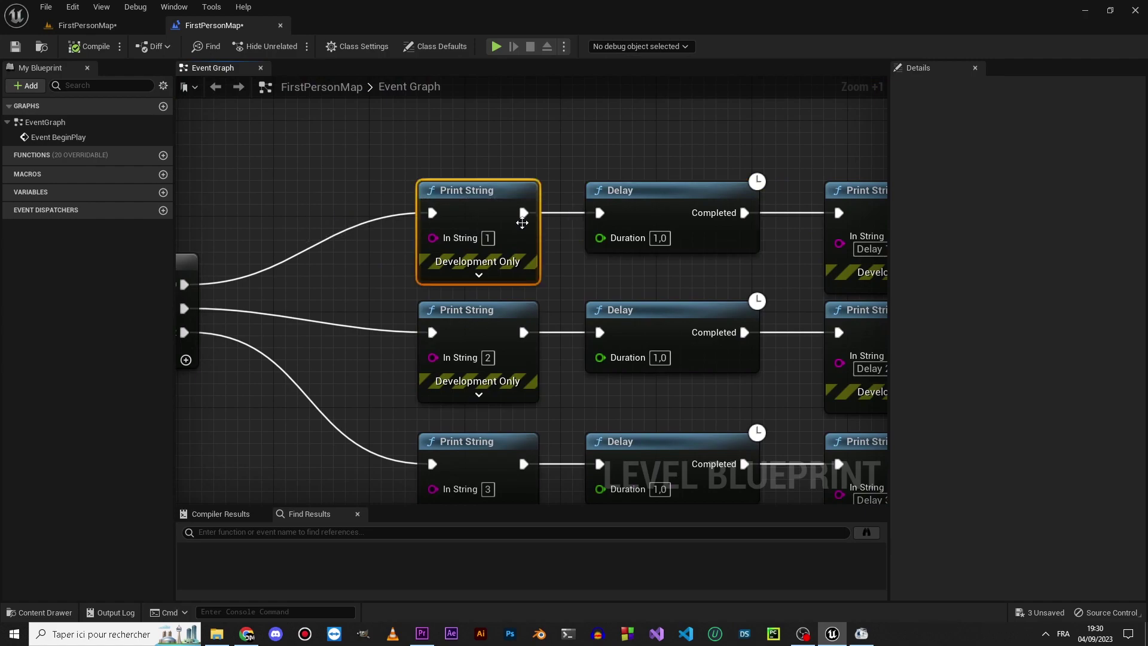
Move Event BeginPlay lower in the graph to start a new chain.
right_click_drag(313, 325, 500, 288)
left_click_drag(375, 292, 529, 302)
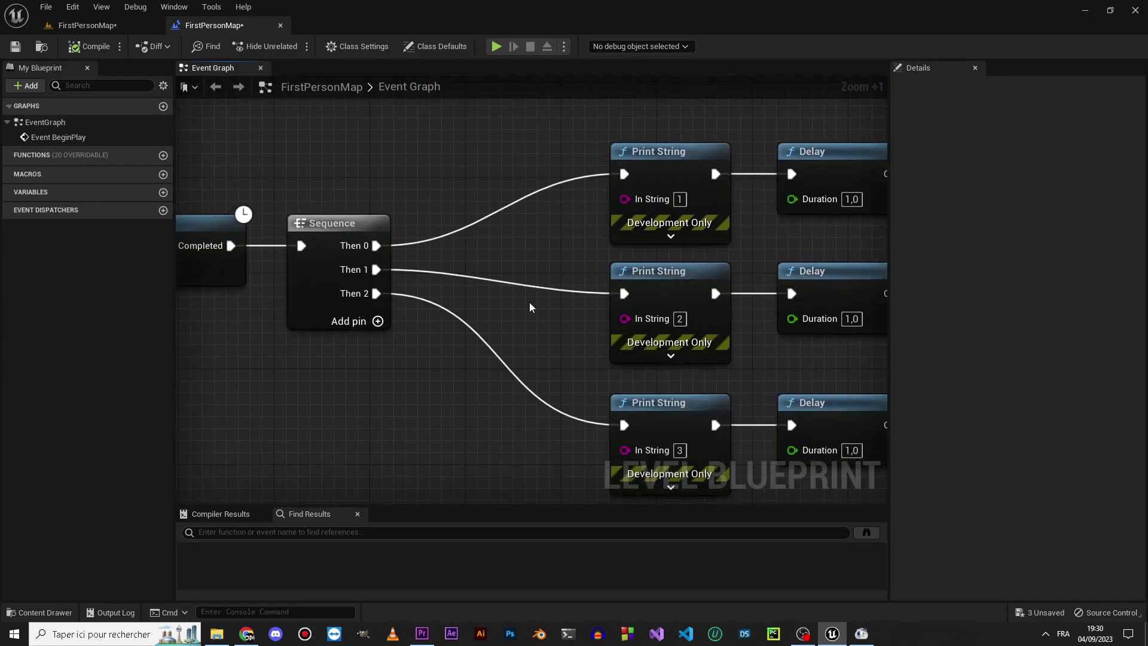
scroll(436, 361, "down", 8)
scroll(491, 336, "up", 6)
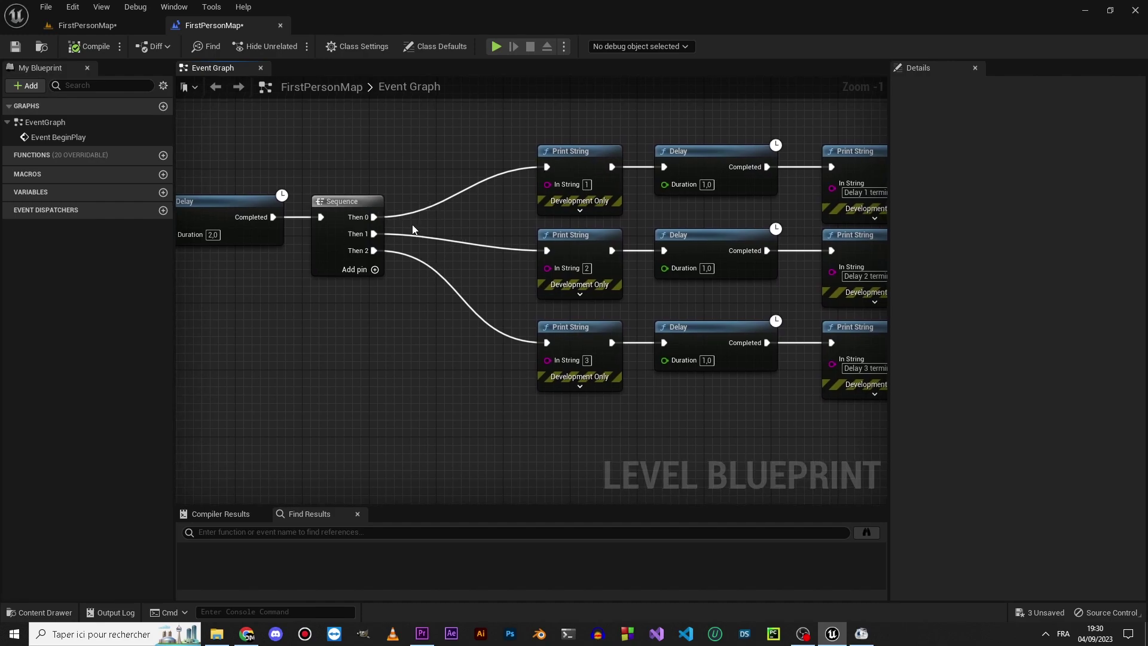
right_click_drag(281, 404, 517, 361)
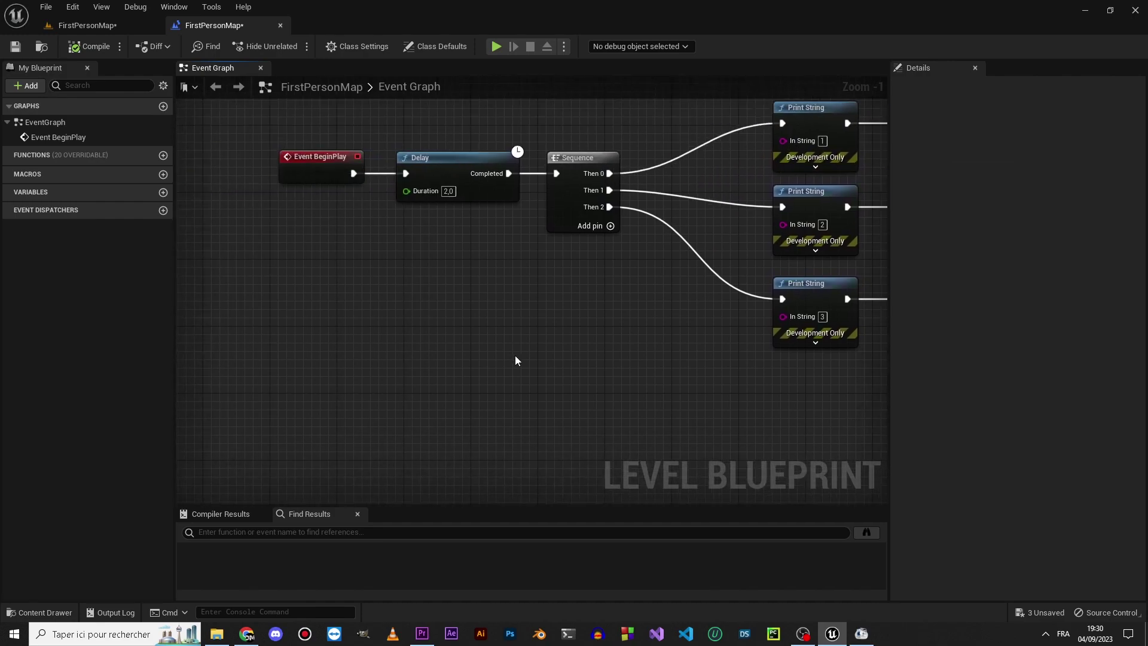
right_click_drag(328, 414, 402, 384)
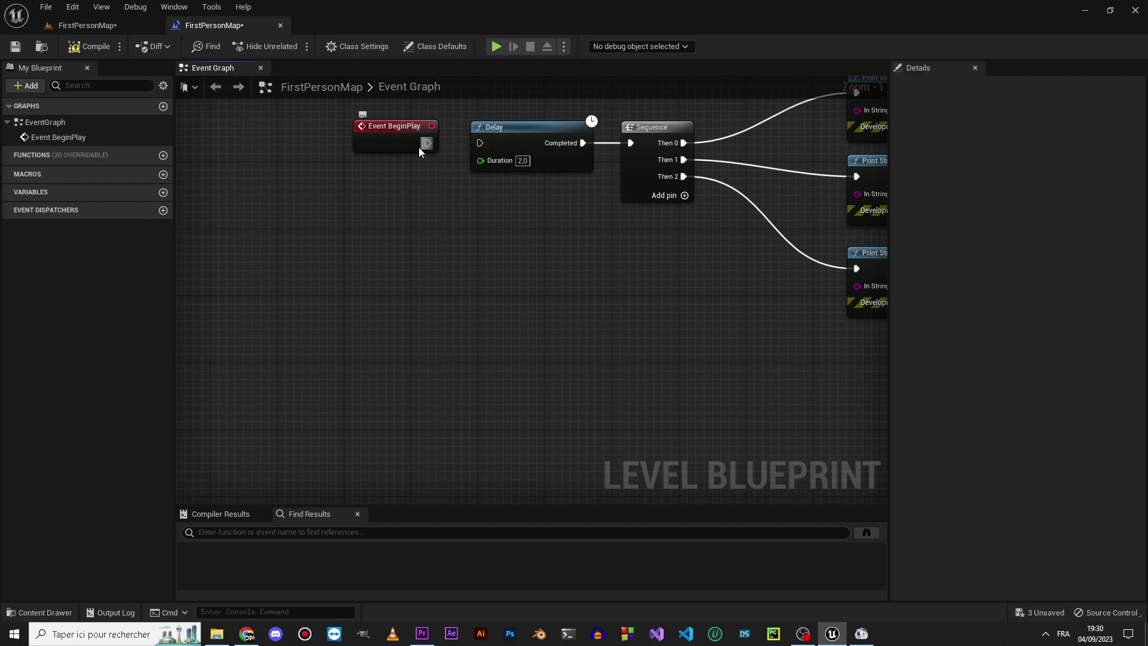
mouse_move(418, 147)
left_mouse_down()
mouse_move(310, 337)
mouse_move(319, 425)
mouse_move(423, 409)
mouse_move(421, 391)
left_mouse_up()
Add a Delay node after Event BeginPlay with Duration 2,0.
type("delay")
key("Return")
left_click(451, 428)
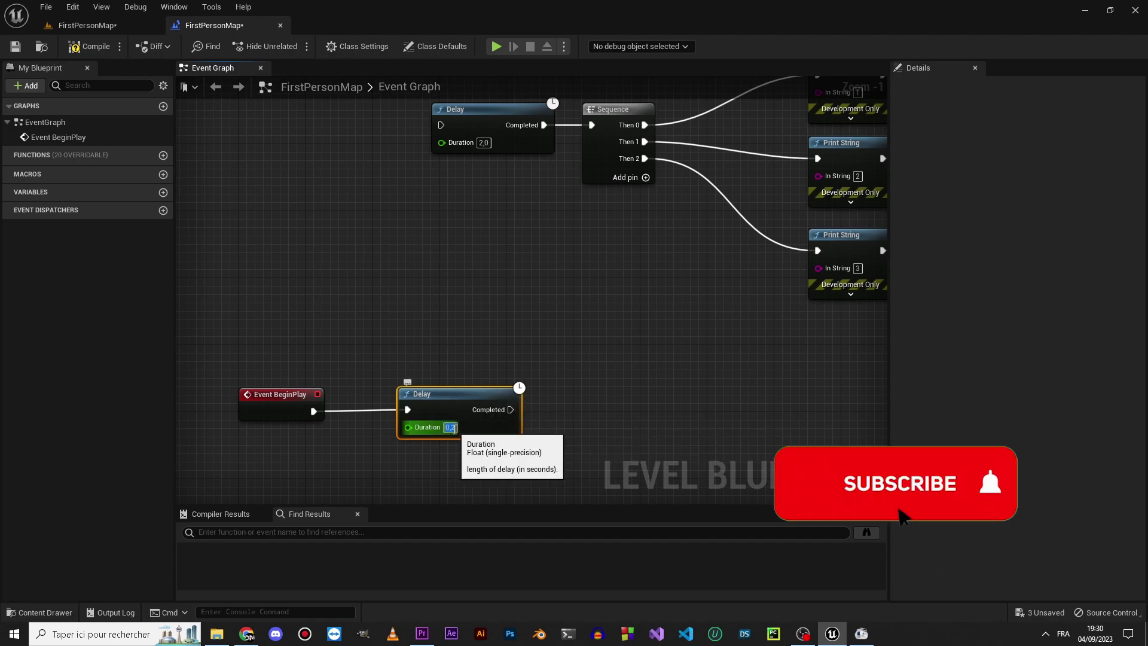
type("2,0")
Select the three numbered Print String nodes.
right_click_drag(454, 429, 327, 372)
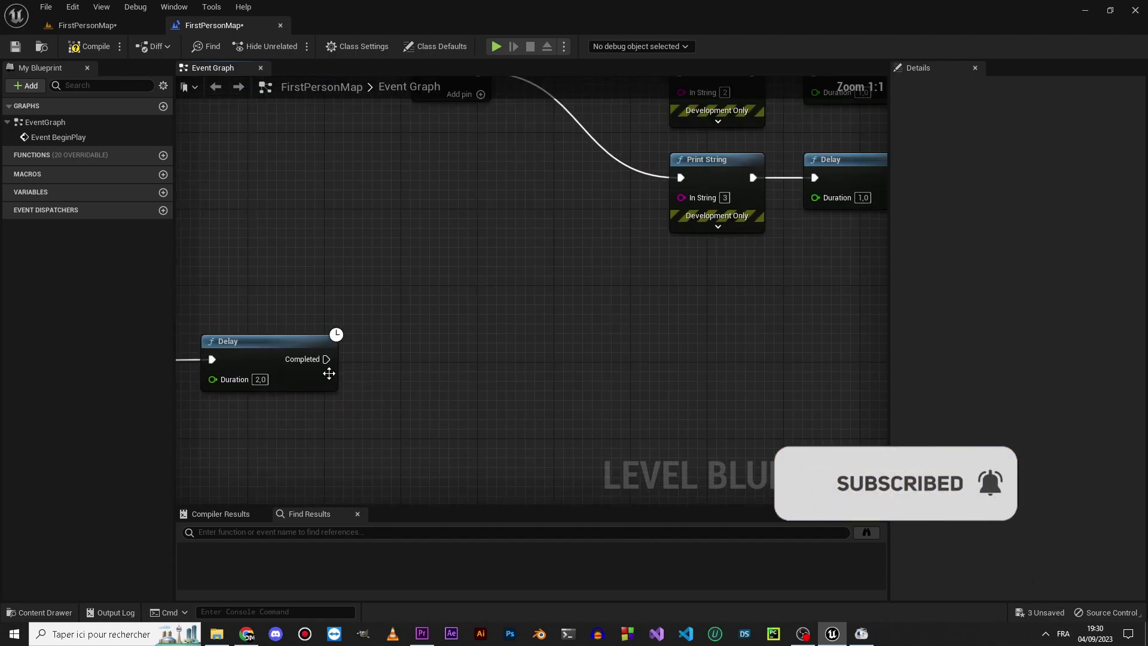
scroll(453, 364, "up", 1)
right_click_drag(453, 364, 411, 464)
left_click_drag(538, 436, 663, 138)
Duplicate the three numbered Print Strings and wire the 2,0 Delay into Print String 1.
right_click_drag(526, 442, 507, 220)
key("ctrl+c")
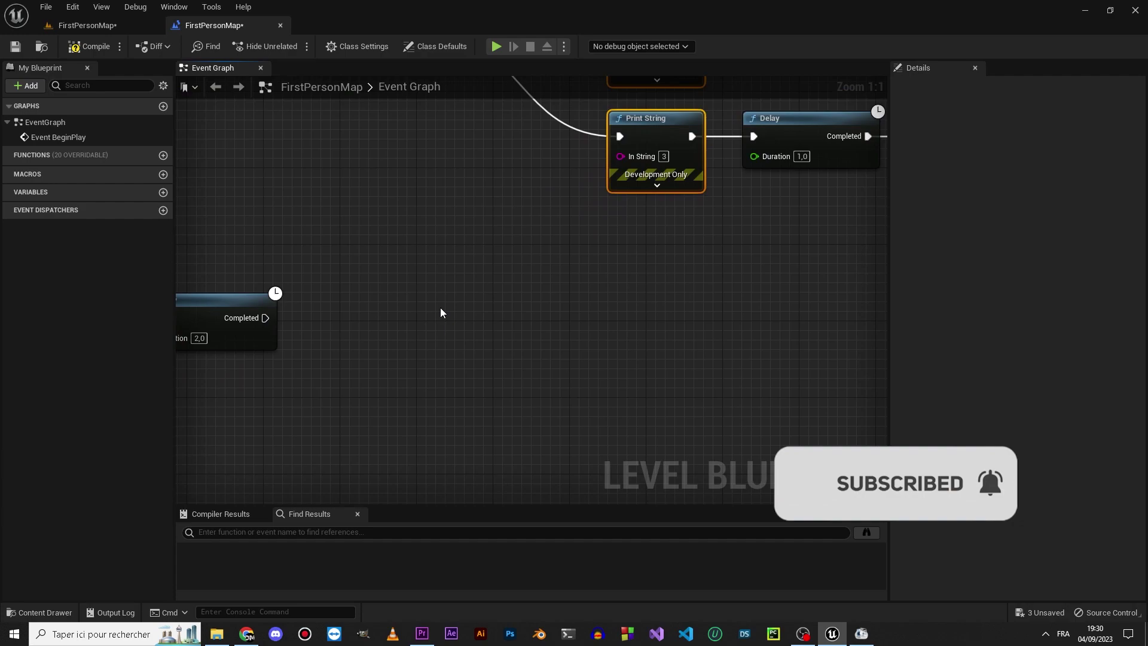
key("ctrl+v")
left_click_drag(447, 232, 265, 317)
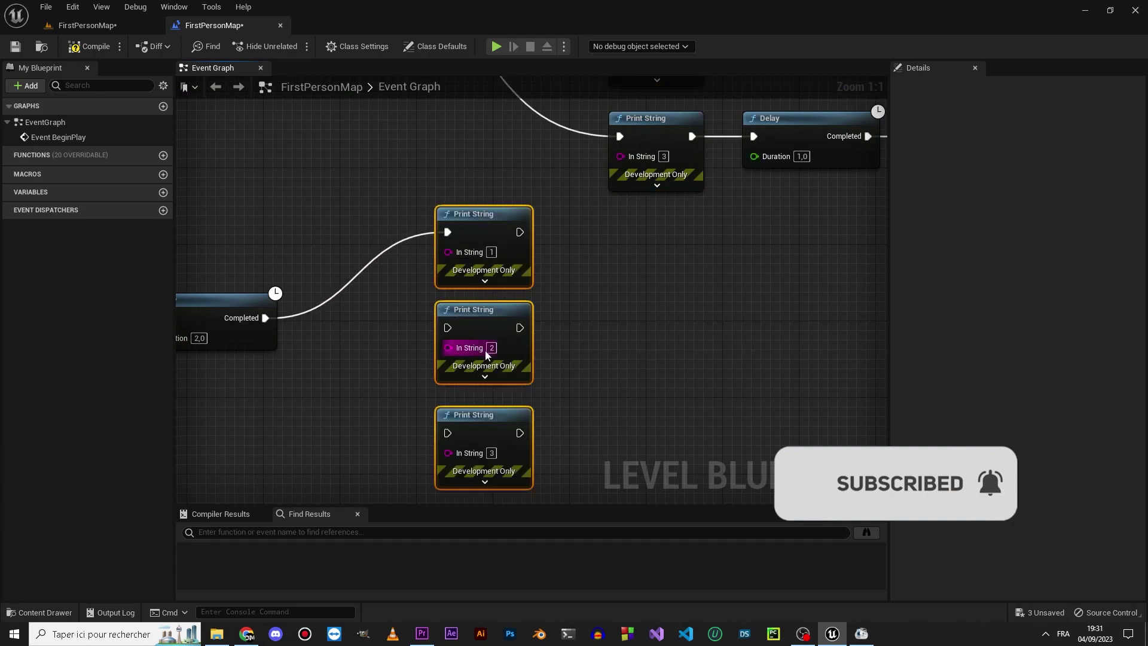
Add a 1,0 Delay after Print String 1, moving Print Strings 2 and 3 aside.
left_click_drag(519, 232, 582, 264)
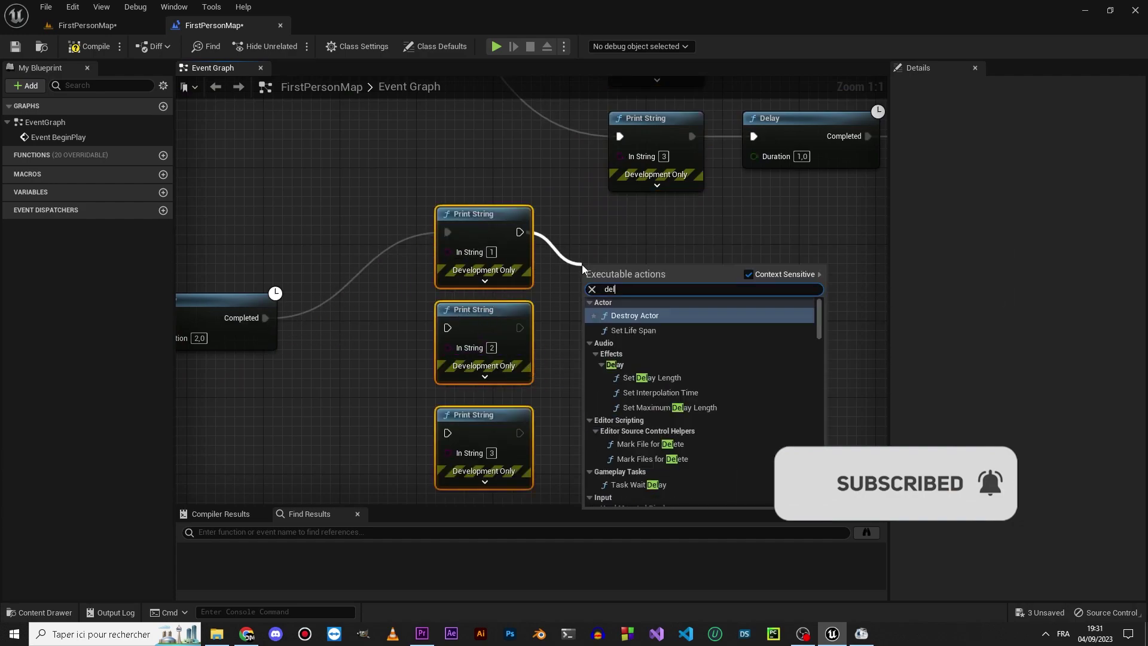
type("delay")
key("Return")
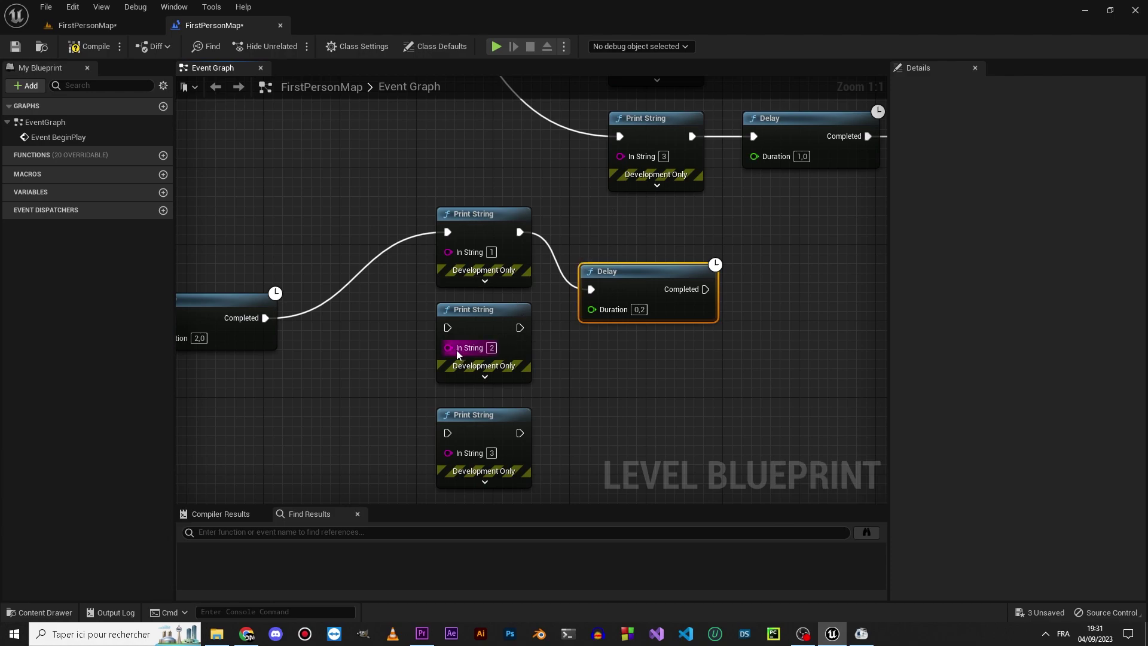
left_click_drag(425, 298, 537, 493)
left_click_drag(466, 326, 820, 373)
left_click_drag(462, 234, 331, 318)
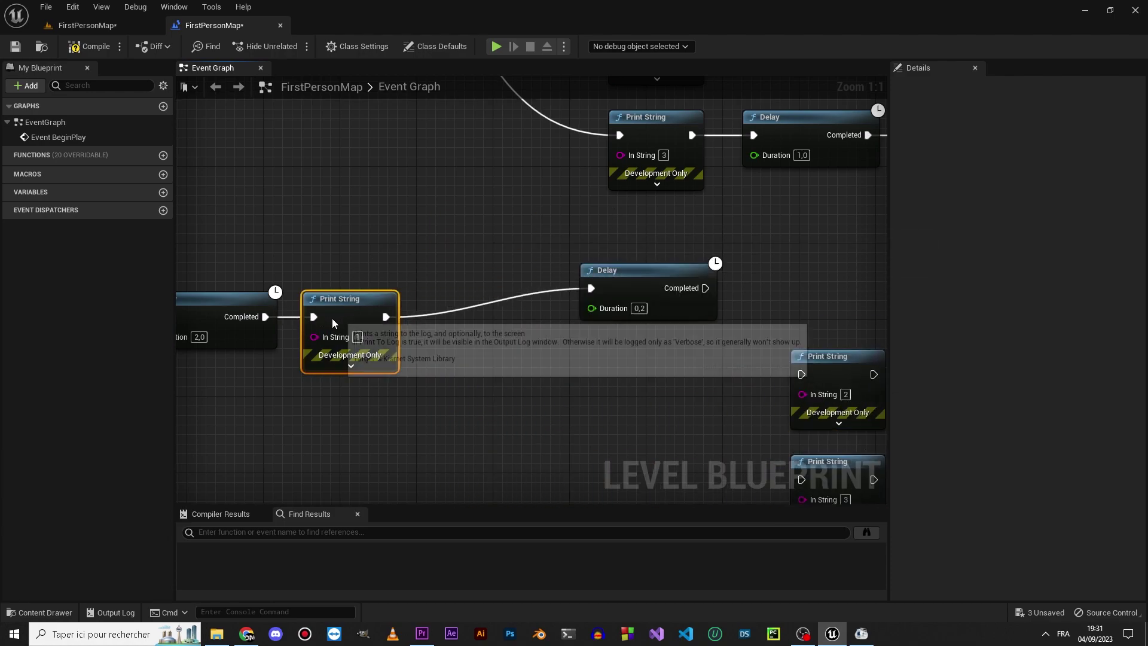
left_click_drag(666, 274, 514, 303)
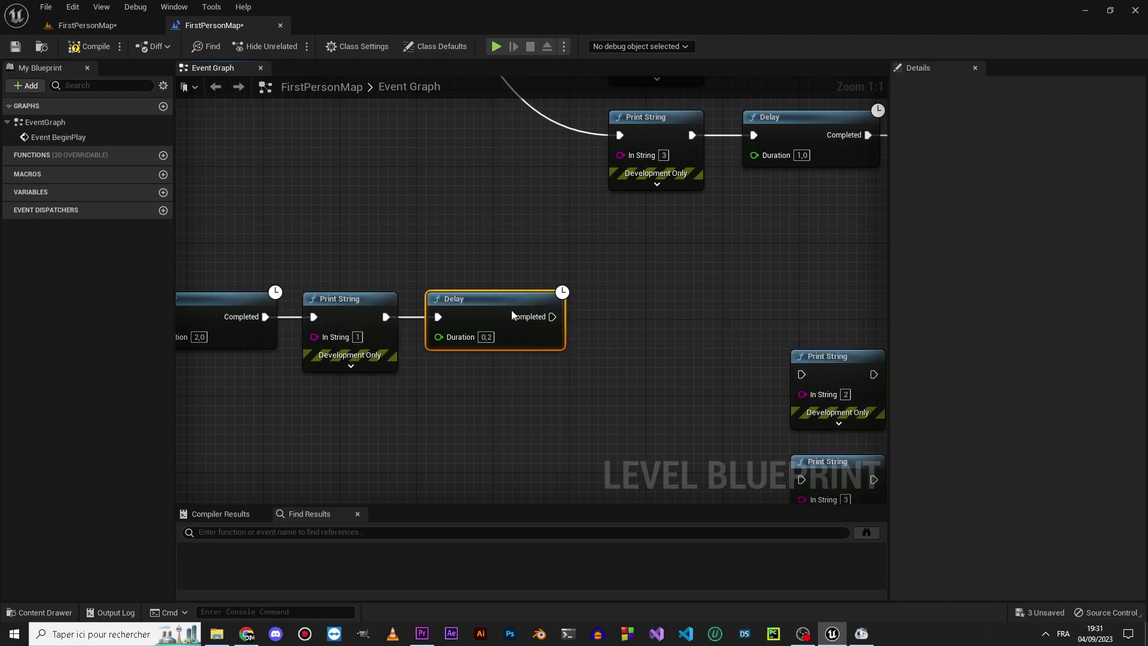
left_click(486, 337)
left_click(613, 343)
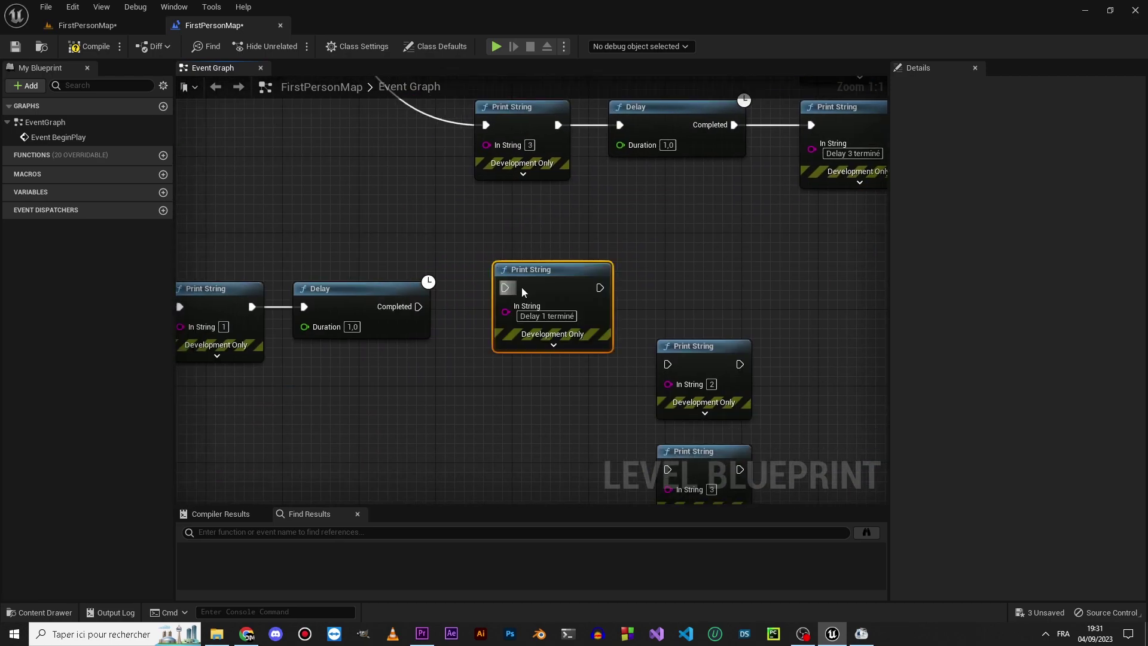
Connect that Delay to the 'Delay 1 terminé' Print String and follow it with another 1,0 Delay.
left_click_drag(505, 287, 413, 311)
left_click_drag(515, 284, 486, 303)
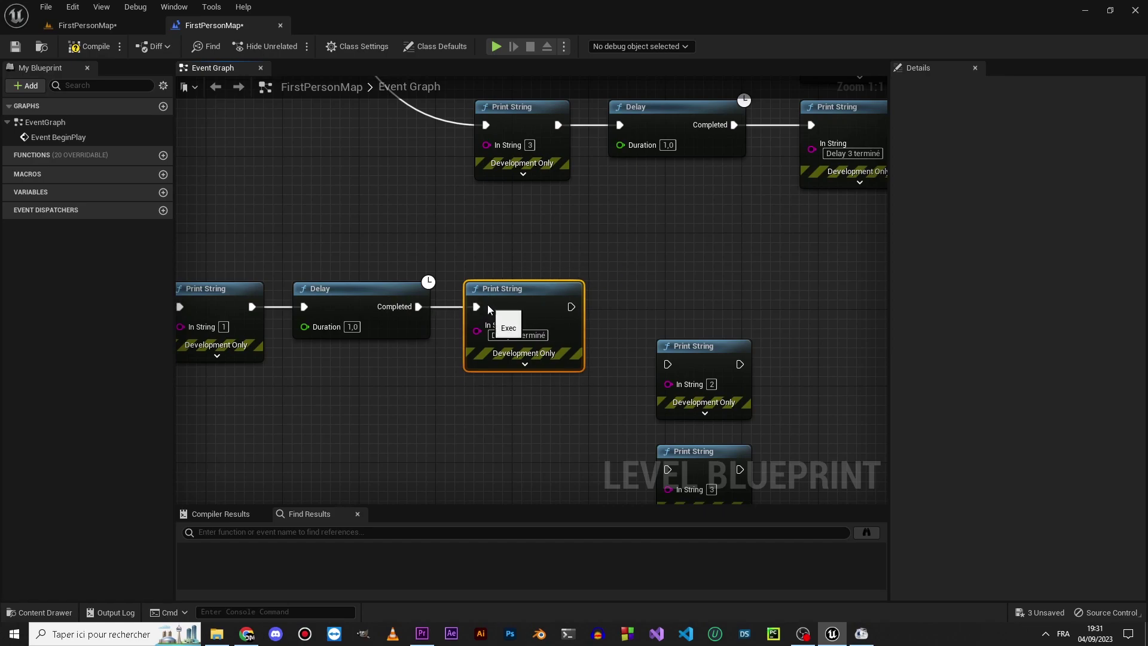
left_click_drag(571, 307, 670, 300)
type("delay")
key("Return")
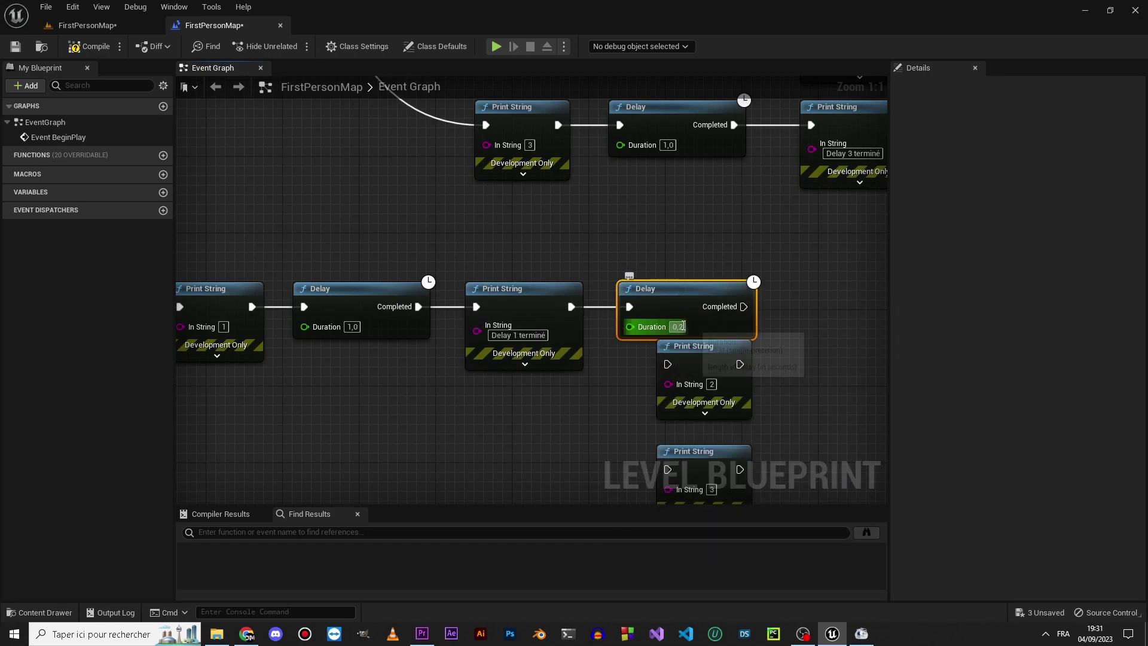
left_click(677, 326)
left_click(780, 374)
Wire the Delay into Print String 2 and paste a copied Delay after it.
right_click_drag(780, 374, 520, 403)
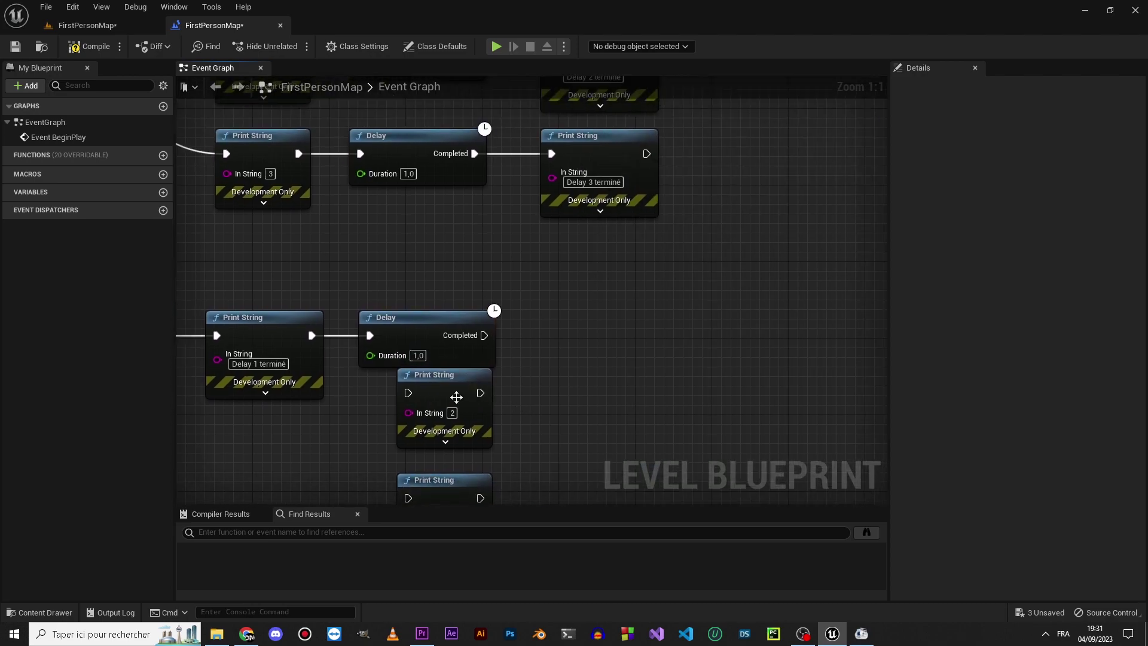
mouse_move(424, 398)
left_mouse_down()
mouse_move(568, 339)
mouse_move(485, 335)
left_mouse_up()
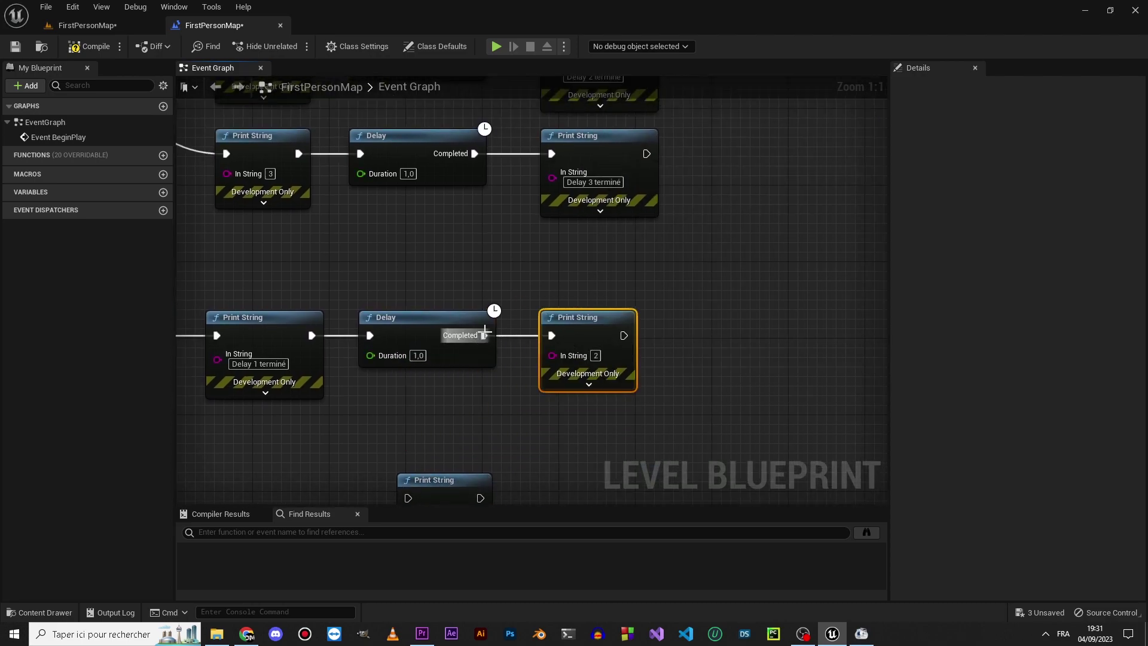
right_click_drag(523, 260, 410, 249)
left_click(389, 302)
right_click_drag(581, 331, 440, 331)
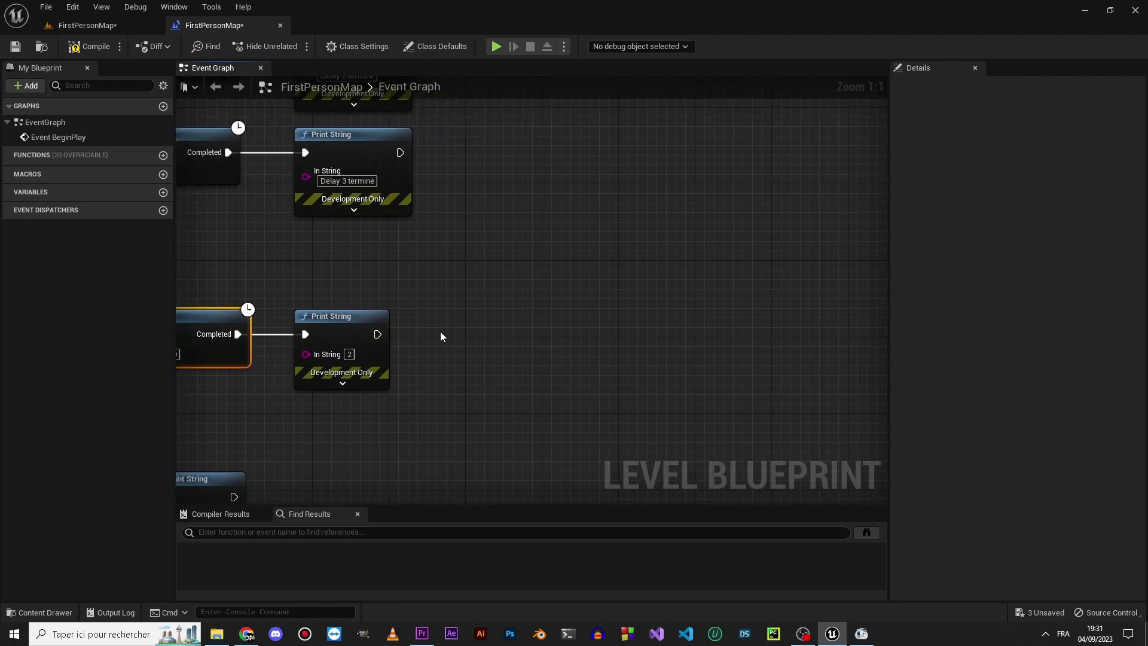
key("ctrl+c")
key("ctrl+v")
left_click_drag(473, 354, 453, 336)
Paste a 'Delay 2 terminé' Print String after the new Delay and connect it.
right_click_drag(454, 336, 608, 469)
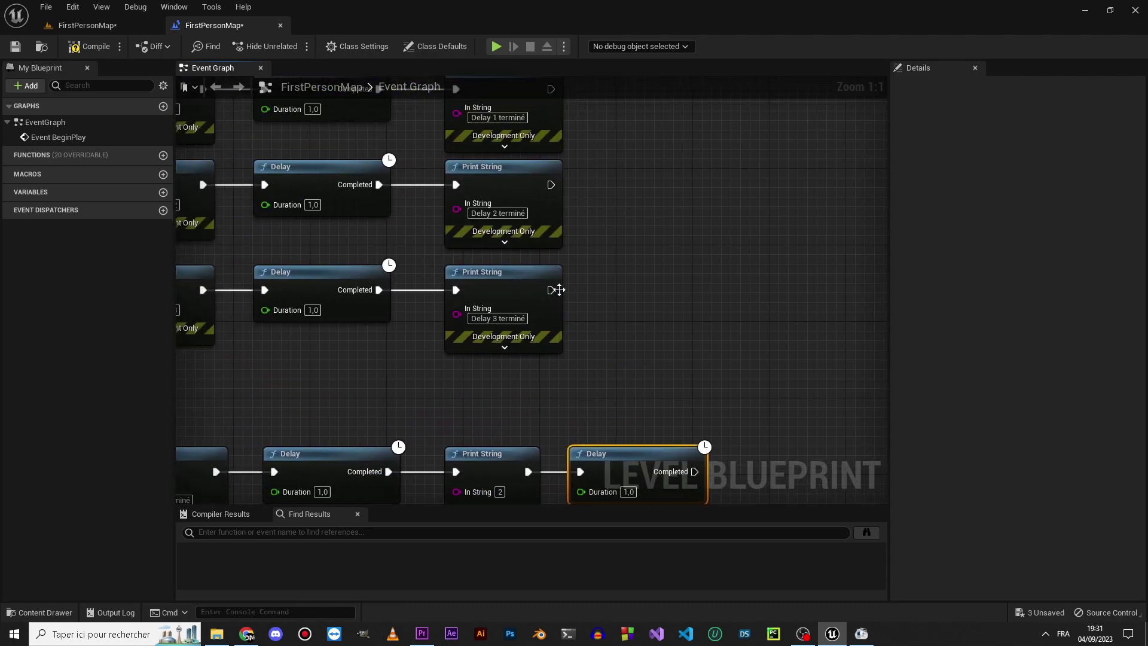
right_click_drag(635, 316, 370, 213)
key("ctrl+c")
key("ctrl+v")
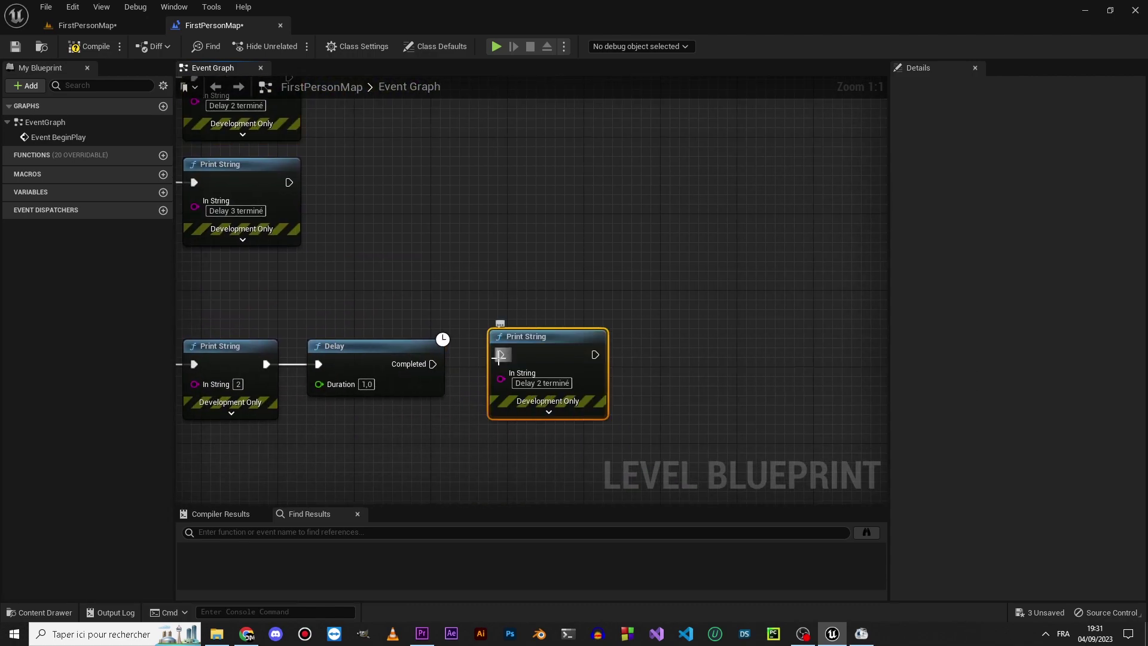
left_click_drag(500, 354, 438, 364)
left_click_drag(543, 341, 522, 342)
Paste another 1,0 Delay after the 'Delay 2 terminé' message and connect it.
left_click(353, 354)
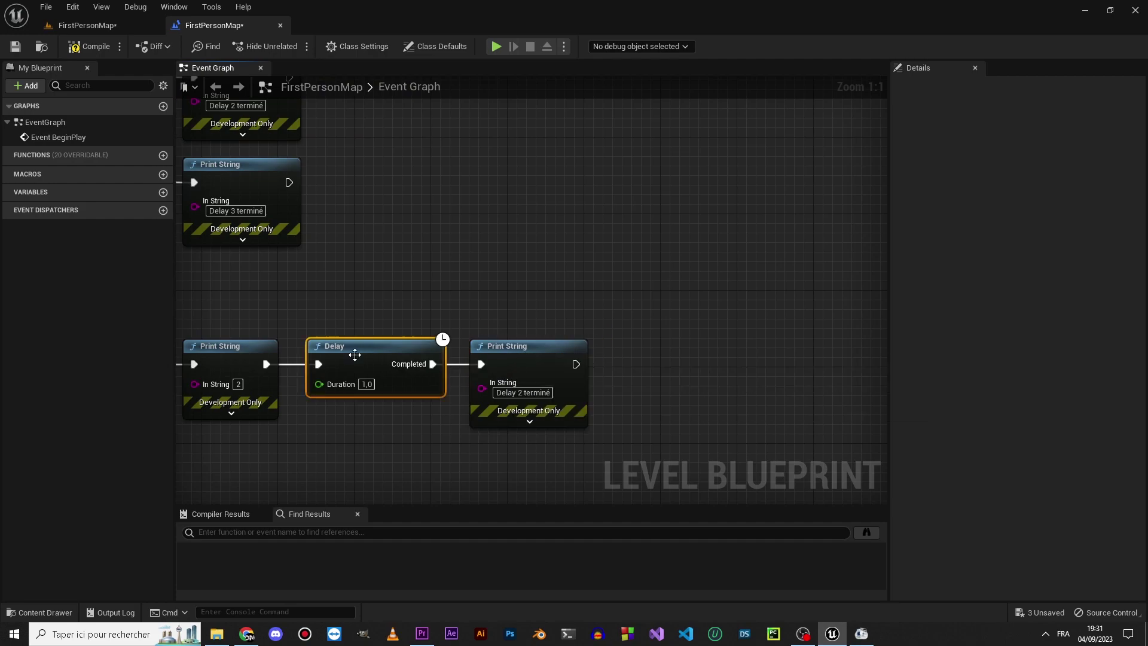
right_click_drag(353, 353, 219, 353)
key("ctrl+c")
key("ctrl+v")
left_click_drag(434, 353, 491, 363)
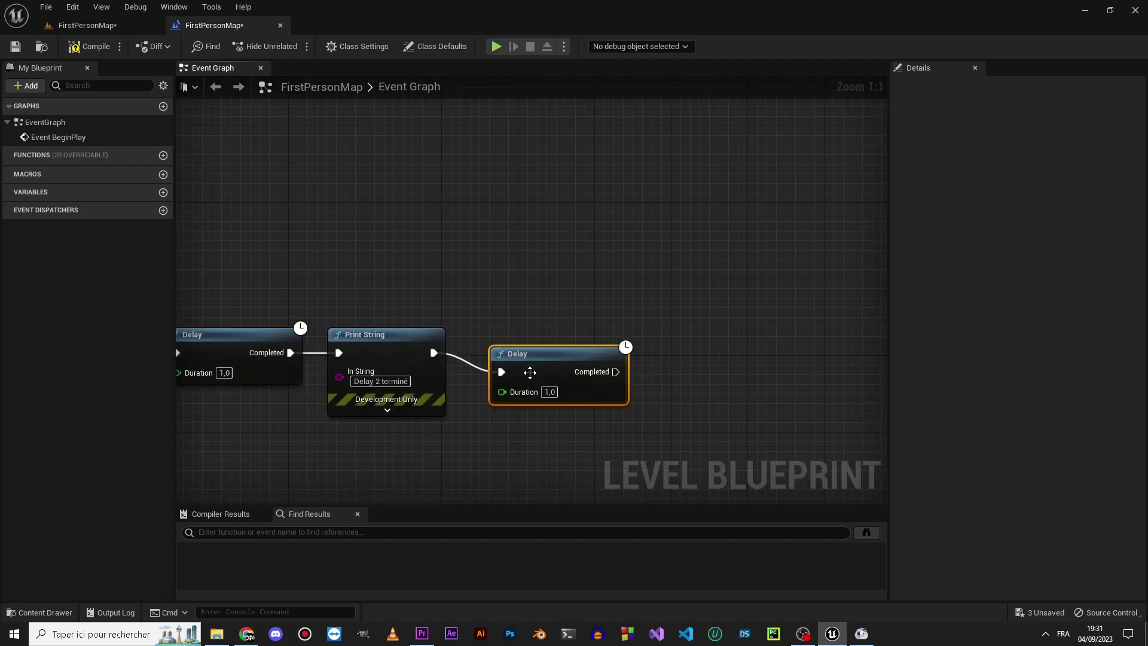
Paste a copy of Print String 3 and wire the Delay's Completed pin into it.
right_click_drag(412, 317, 771, 363)
right_click_drag(293, 218, 600, 244)
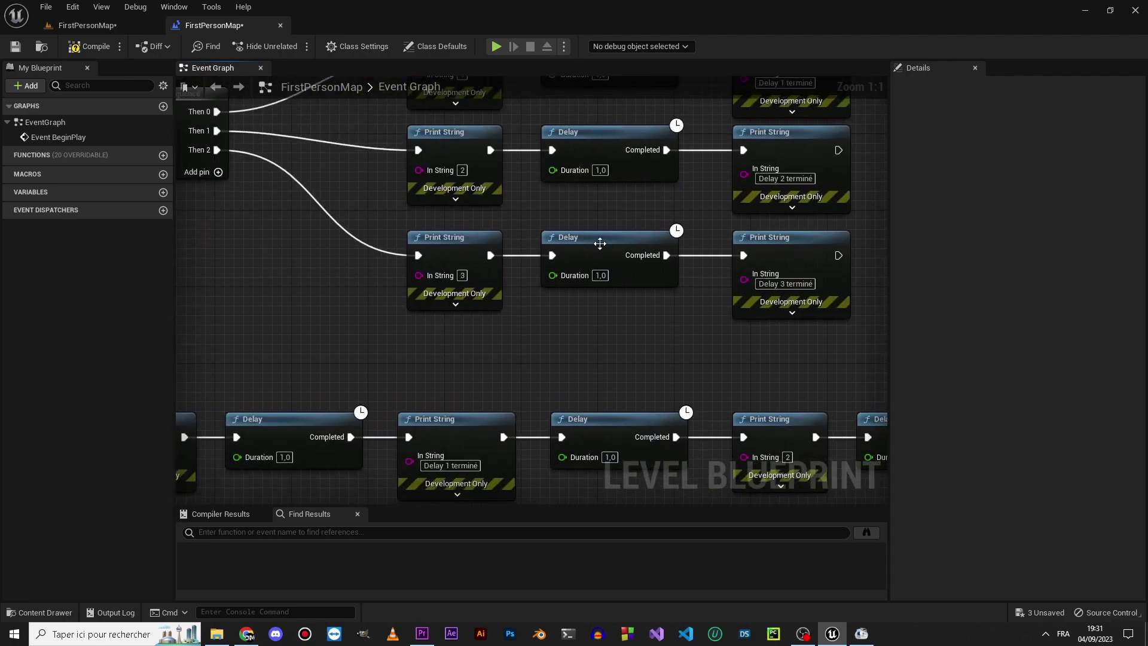
left_click(492, 266)
key("ctrl+c")
right_click_drag(849, 442, 654, 333)
right_click_drag(861, 353, 615, 300)
key("ctrl+v")
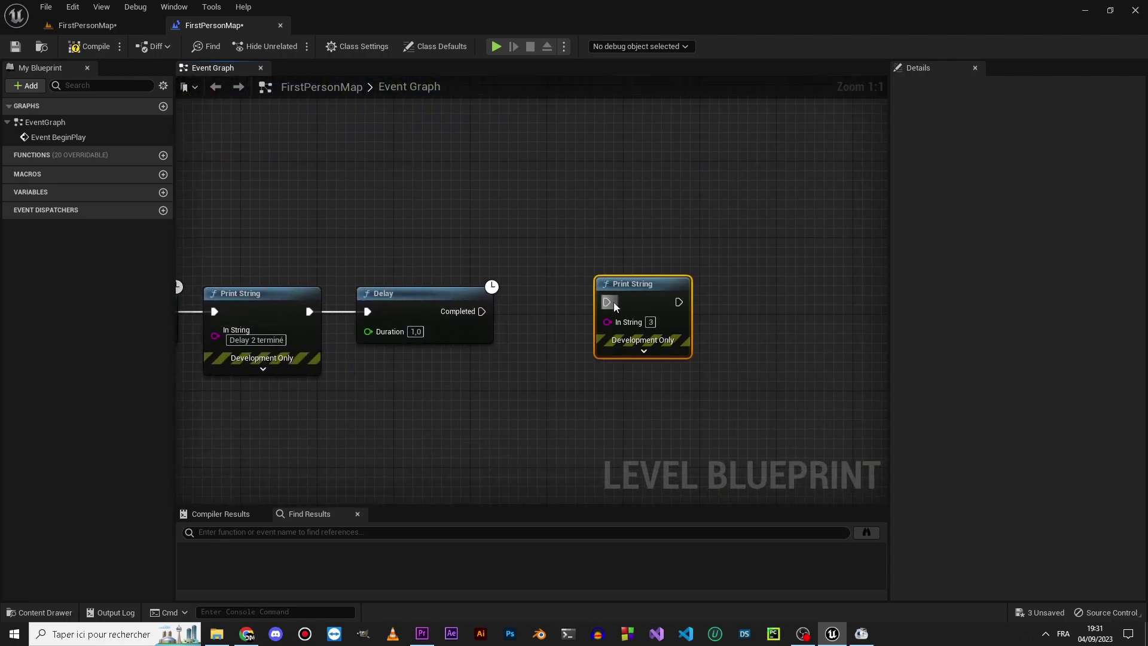
left_click_drag(606, 301, 482, 312)
left_click_drag(634, 283, 561, 289)
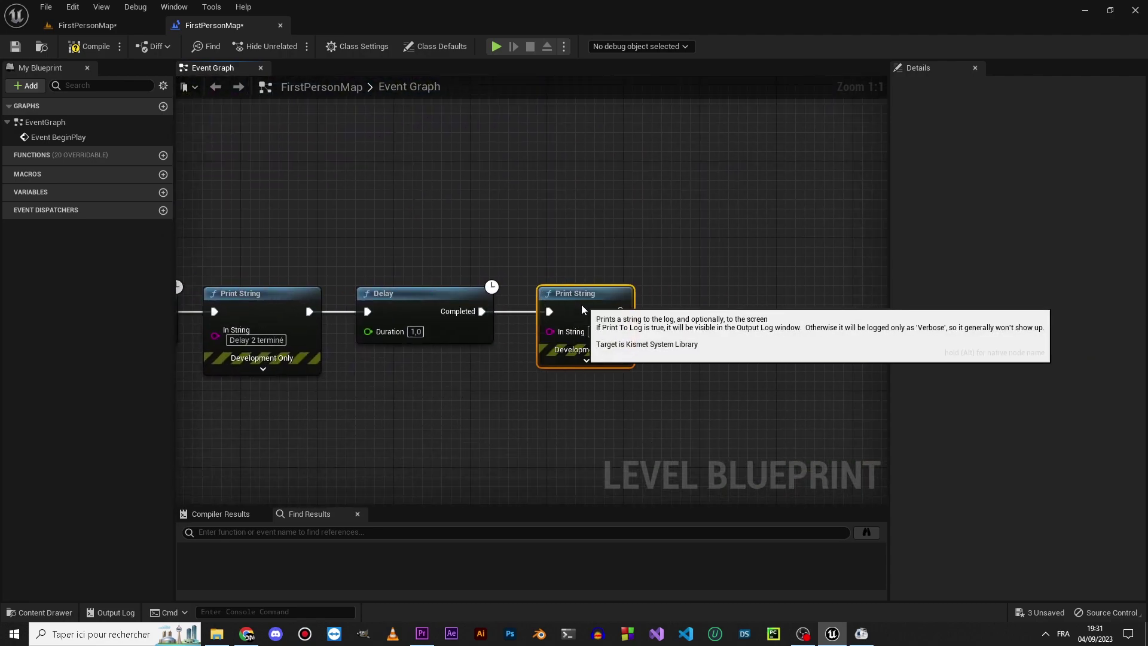
Paste a Delay node and wire it after Print String 3.
left_click(410, 305)
right_click_drag(738, 318, 544, 318)
key("ctrl+c")
key("ctrl+v")
left_click_drag(525, 334, 422, 315)
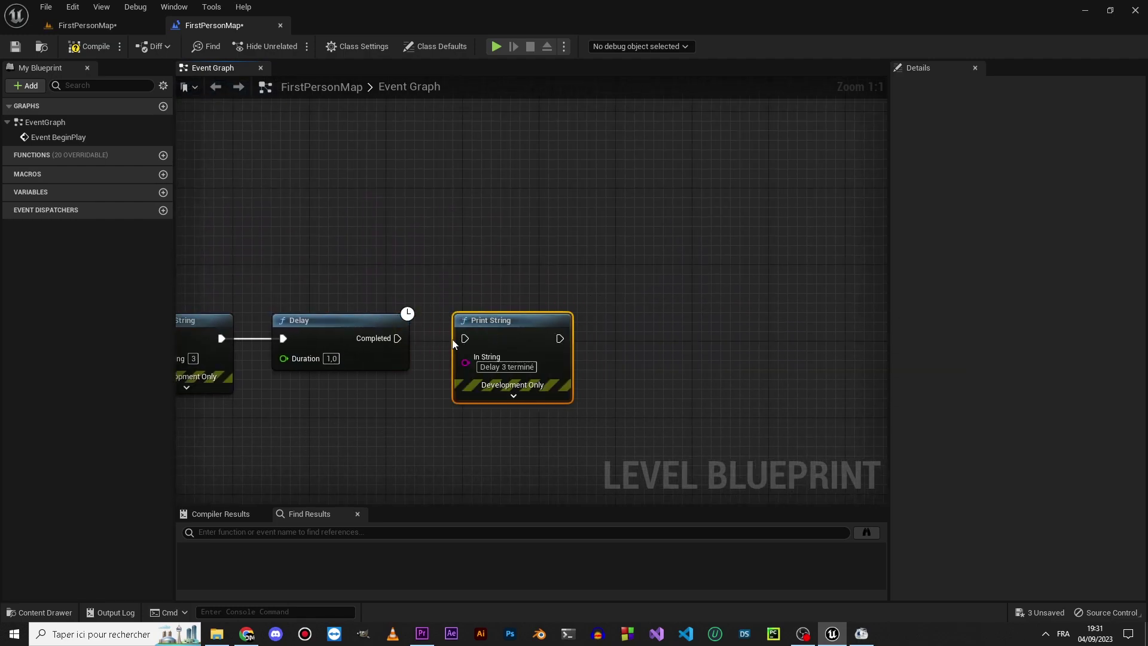
Connect the last Delay's Completed pin to the 'Delay 3 terminé' Print String.
left_click_drag(461, 342, 461, 343)
right_click_drag(400, 341, 806, 259)
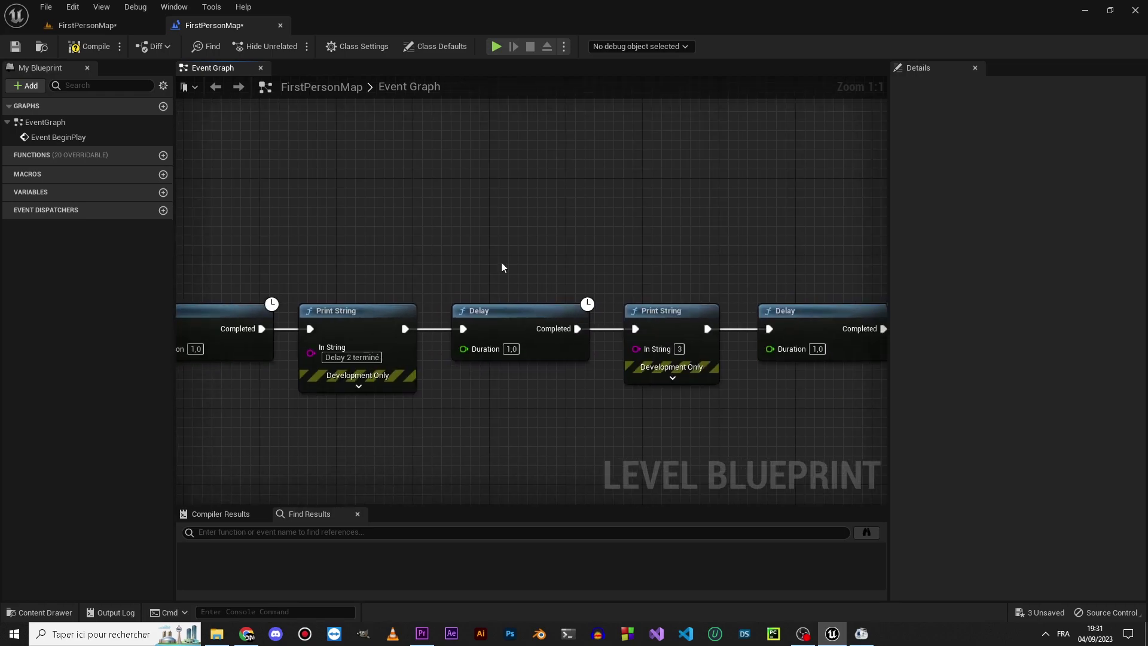
scroll(640, 312, "down", 5)
scroll(507, 385, "up", 5)
Delete the stray unconnected Print String node.
left_click(514, 362)
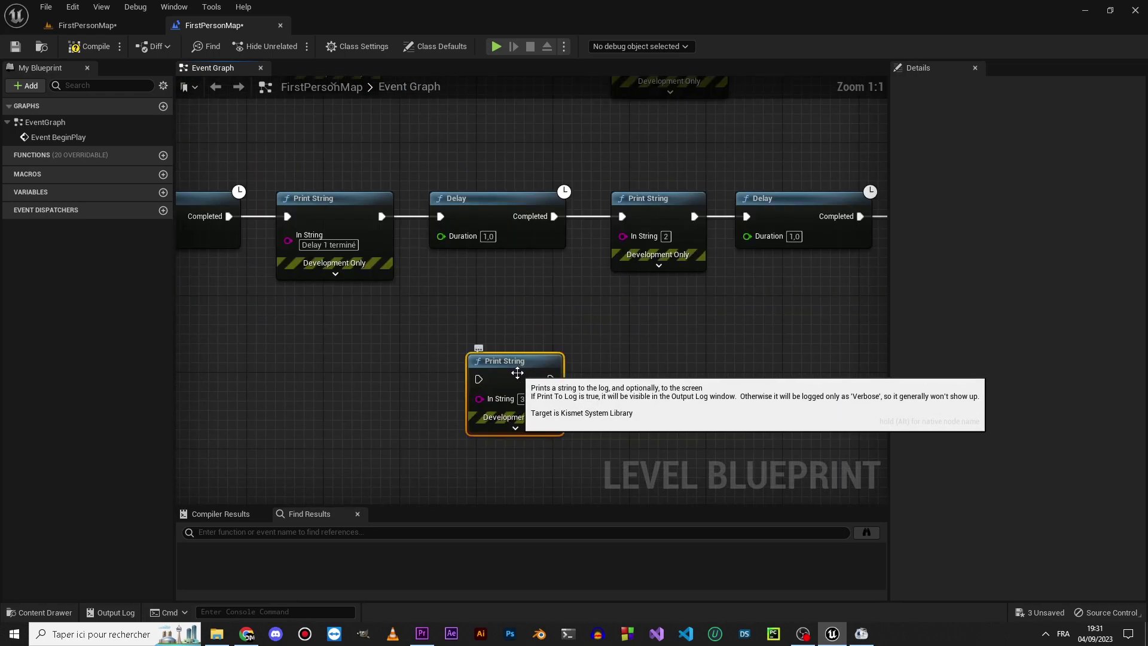
key("Delete")
scroll(647, 319, "down", 5)
scroll(538, 298, "up", 5)
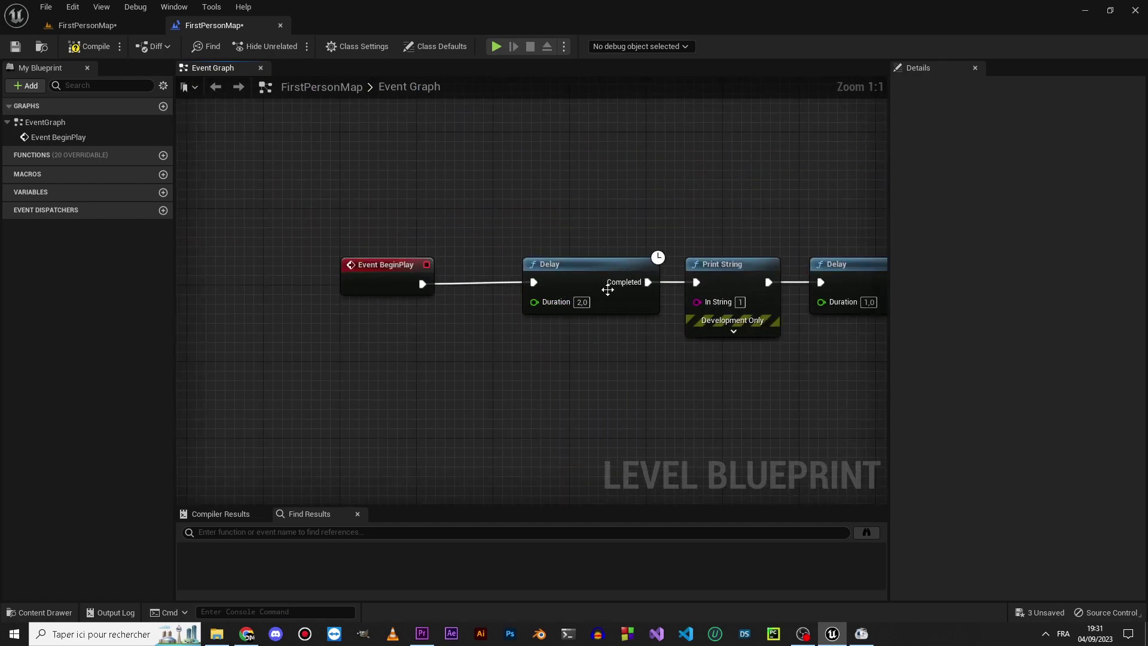
Review the chain's first half: the 2,0 Delay, the 1,0 Delays and 'Delay 1 terminé'.
right_click_drag(643, 346, 554, 354)
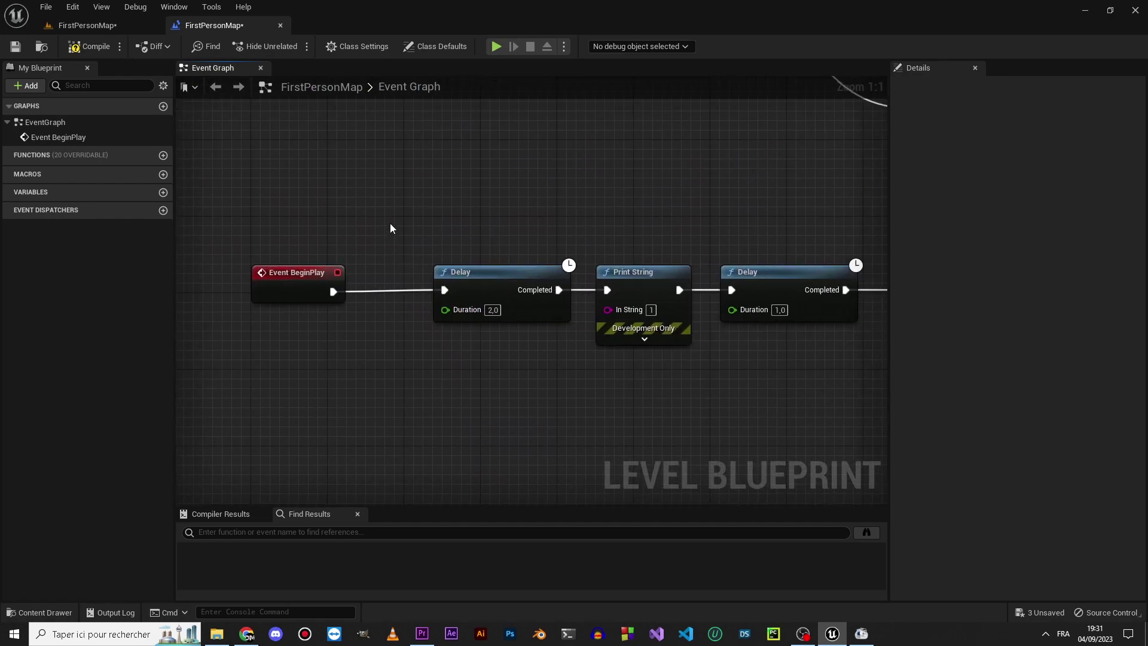
left_click_drag(391, 222, 535, 387)
right_click_drag(535, 391, 348, 390)
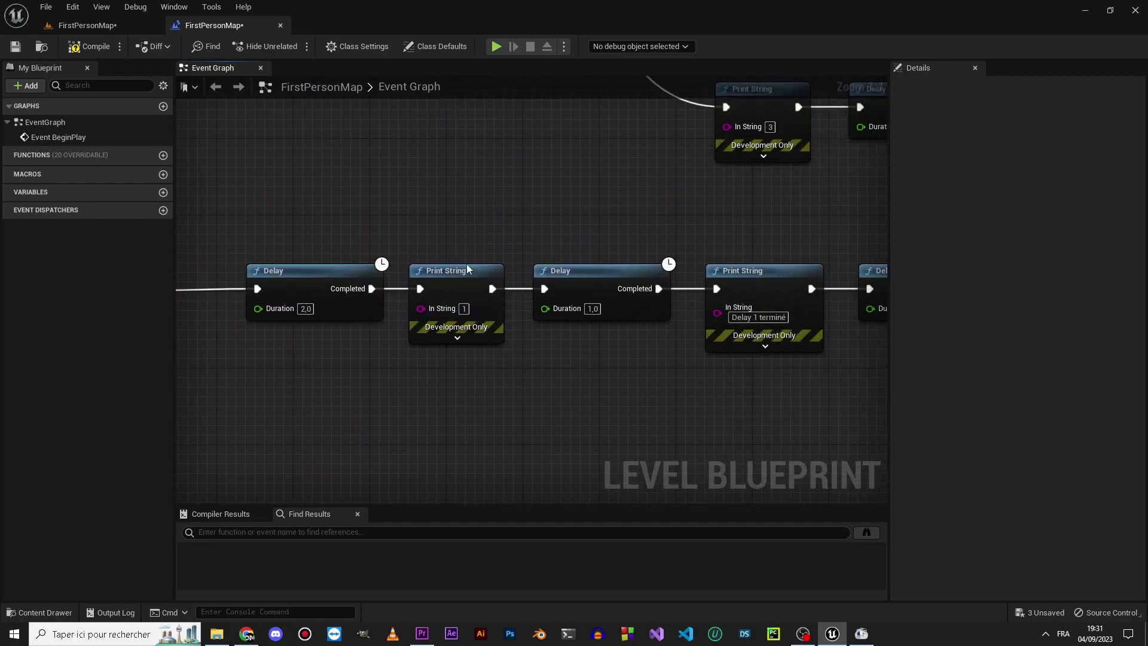
left_click_drag(597, 192, 604, 374)
right_click_drag(703, 366, 422, 389)
left_click_drag(465, 247, 482, 378)
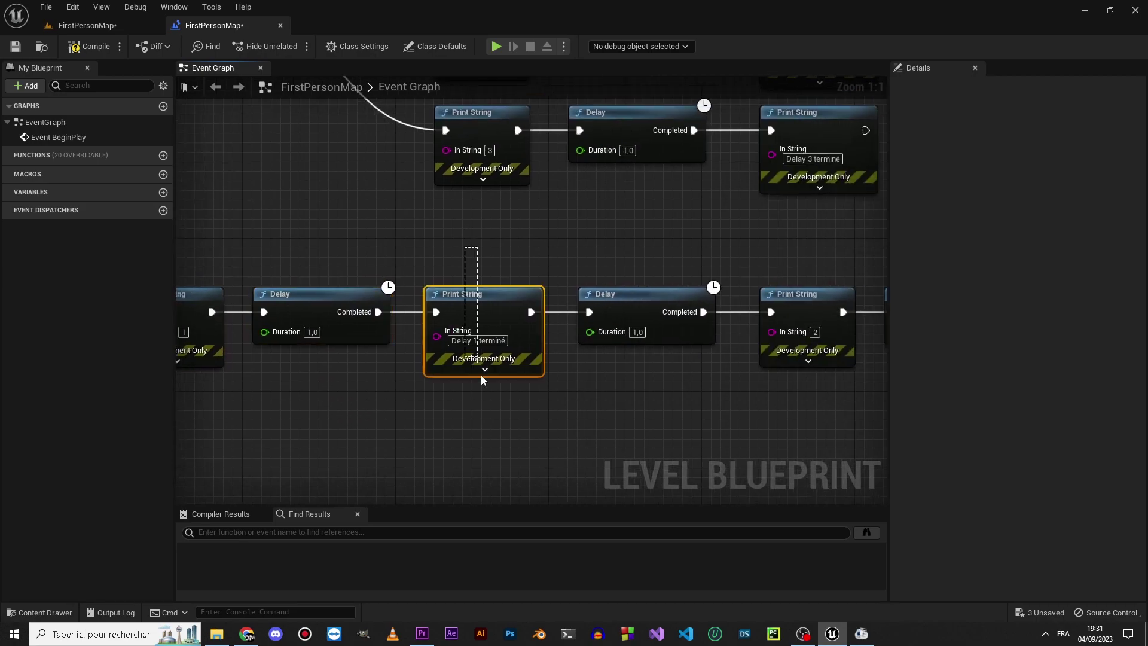
right_click_drag(632, 393, 464, 389)
left_click_drag(487, 223, 490, 371)
right_click_drag(490, 383, 358, 398)
Review the rest: Print String 2, 'Delay 2 terminé', Print String 3 and 'Delay 3 terminé'.
left_click_drag(494, 413, 485, 263)
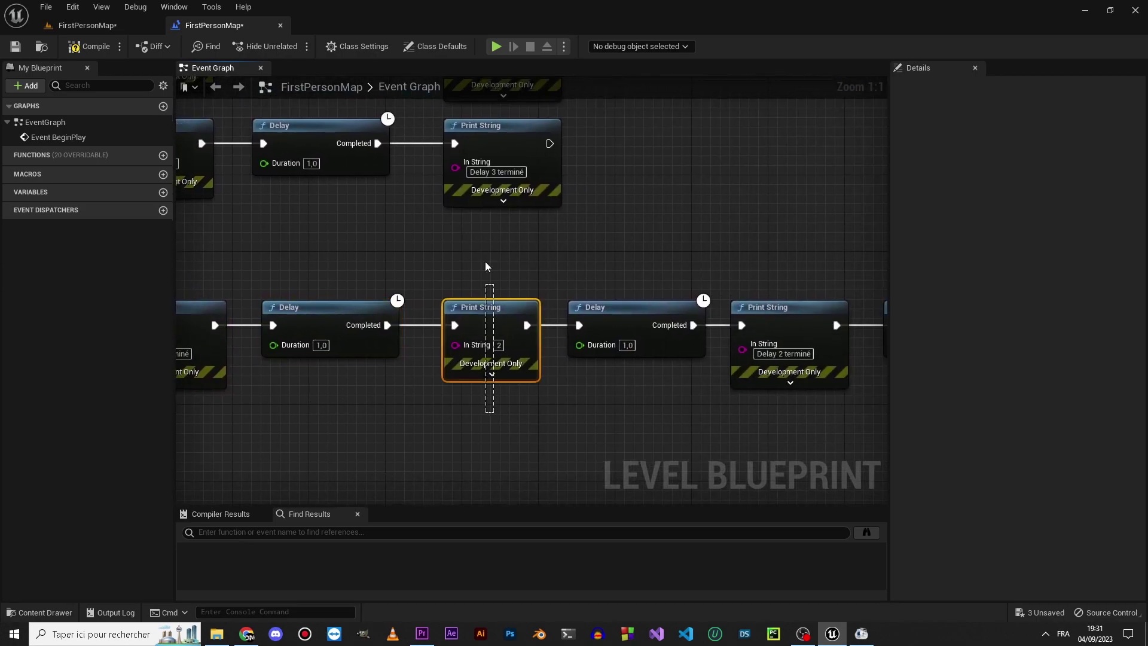
left_click_drag(632, 238, 634, 358)
right_click_drag(635, 382, 371, 366)
left_click_drag(529, 415, 512, 253)
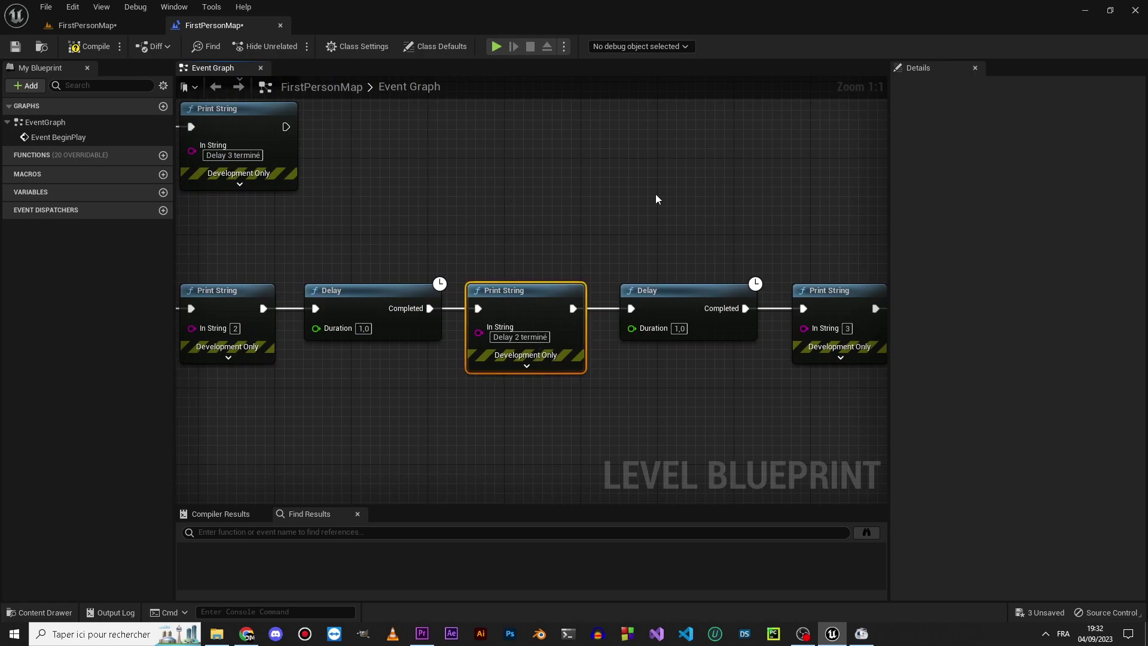
left_click_drag(655, 194, 737, 395)
right_click_drag(737, 394, 518, 408)
left_click_drag(519, 408, 523, 263)
left_click_drag(618, 219, 737, 414)
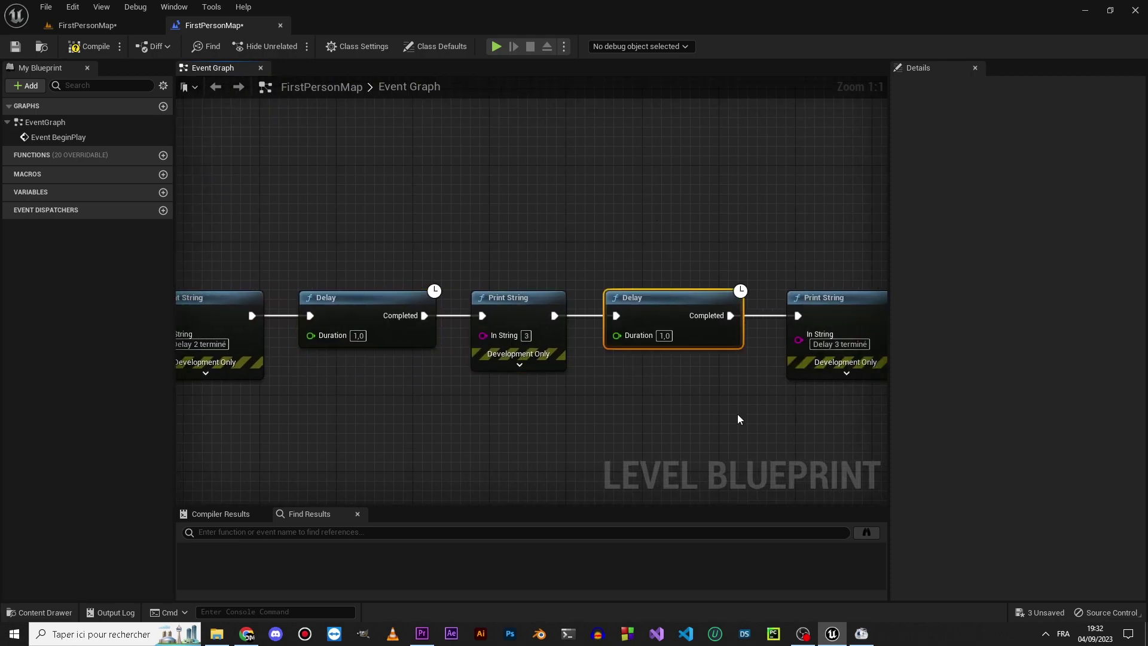
right_click_drag(738, 418, 558, 418)
left_click_drag(558, 418, 441, 180)
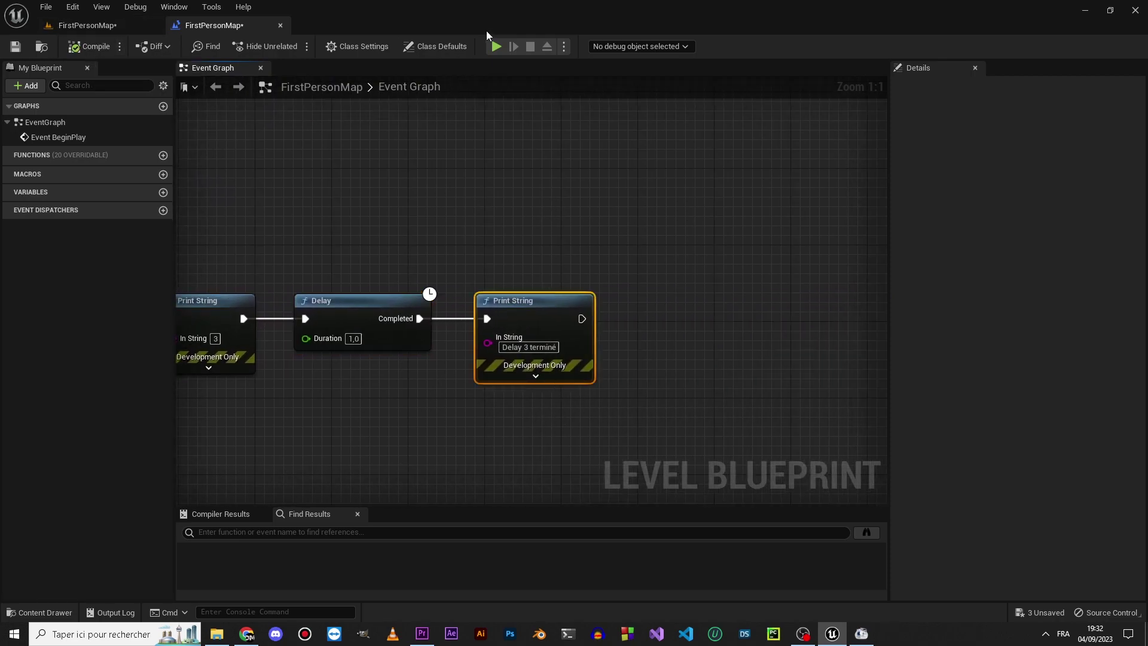
left_click(496, 46)
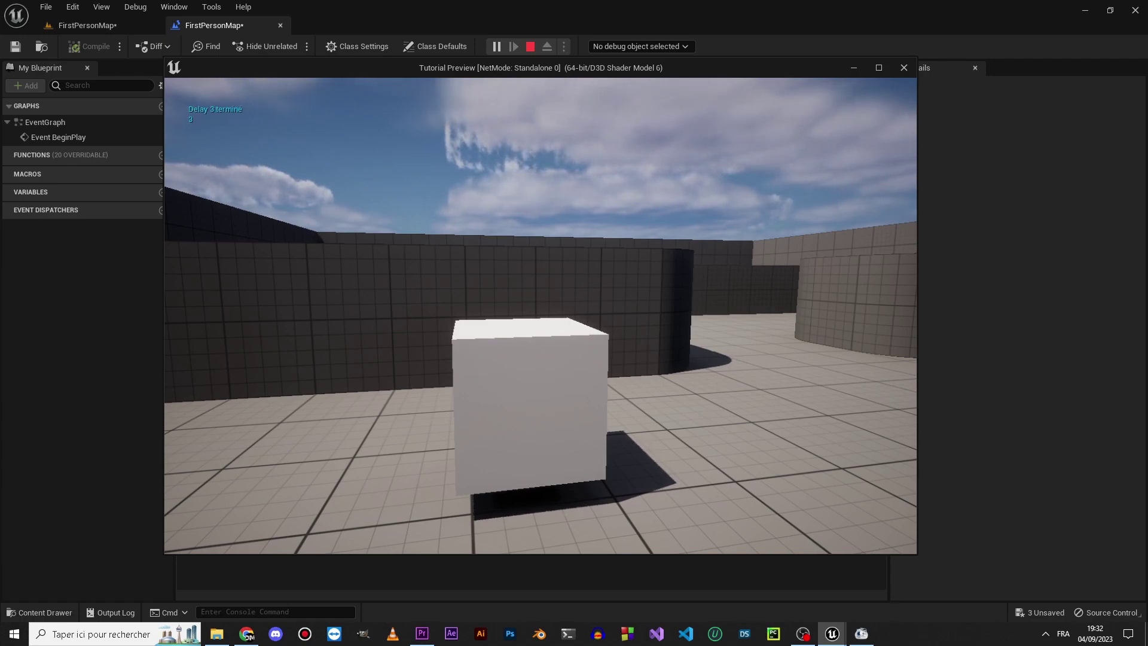
key("grave")
key("grave")
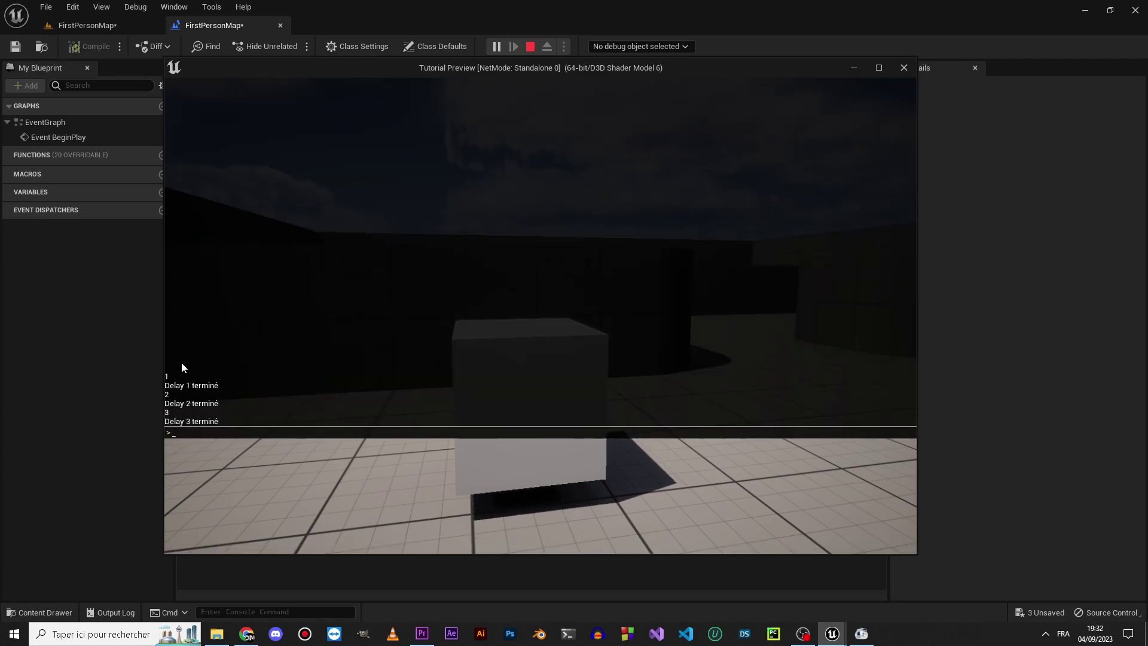
key("Escape")
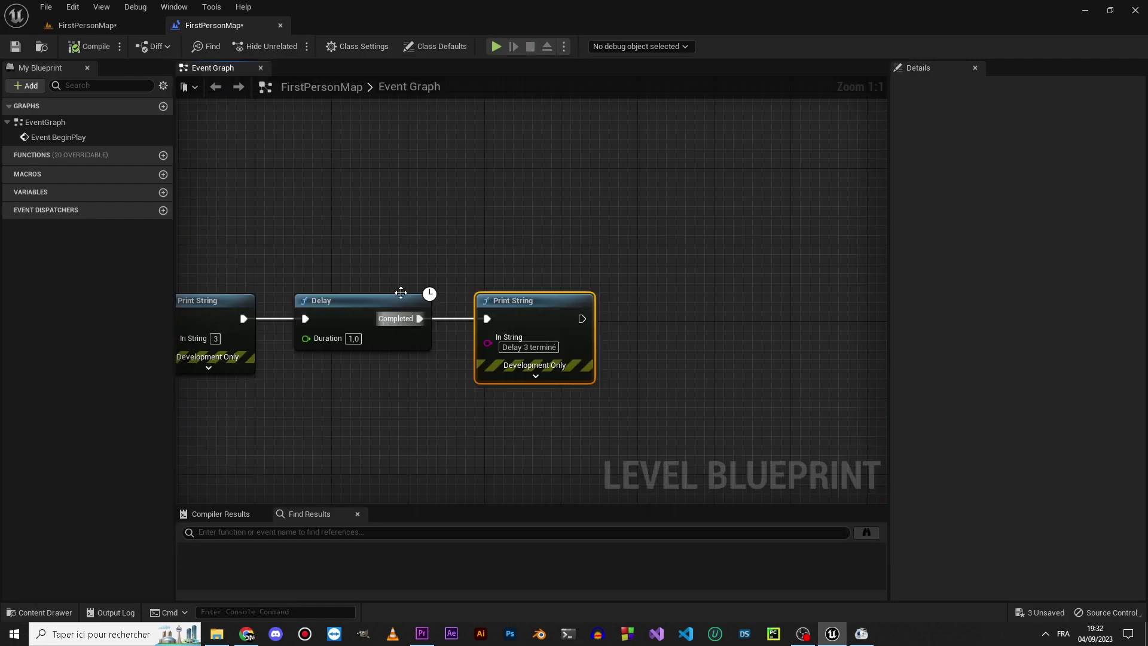
Move Event BeginPlay beside the Sequence setup and wire it into the 2-second Delay.
scroll(380, 244, "down", 6)
scroll(382, 340, "up", 2)
scroll(383, 341, "up", 5)
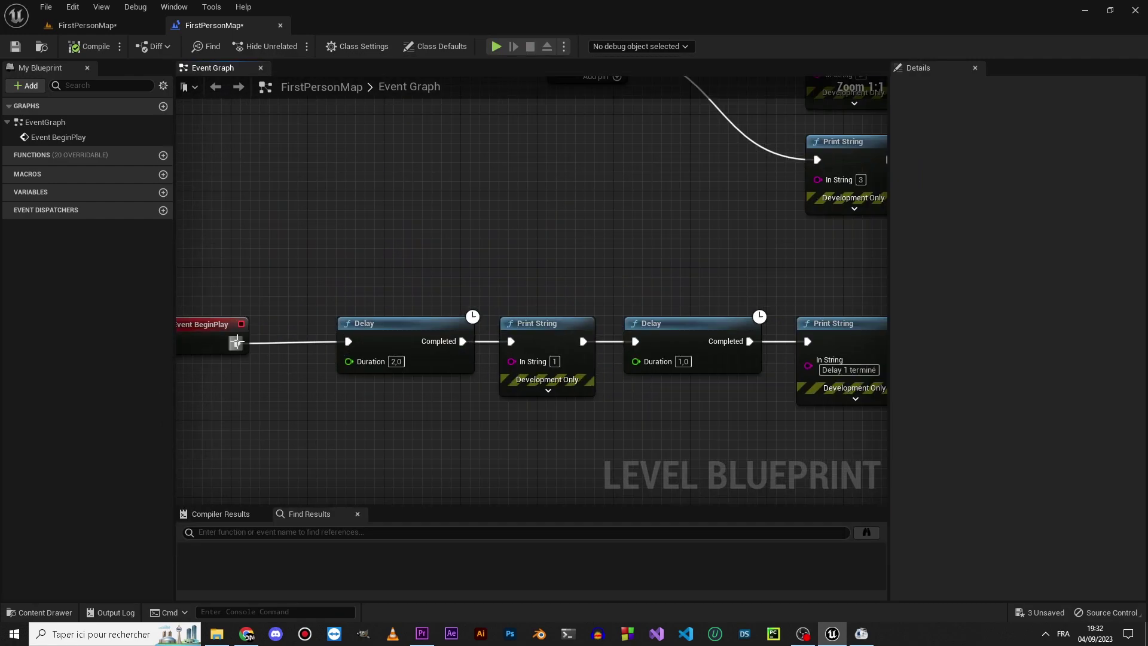
right_click_drag(256, 300, 459, 358)
mouse_move(387, 404)
left_mouse_down()
mouse_move(513, 291)
mouse_move(551, 292)
left_mouse_up()
right_click_drag(837, 233, 271, 226)
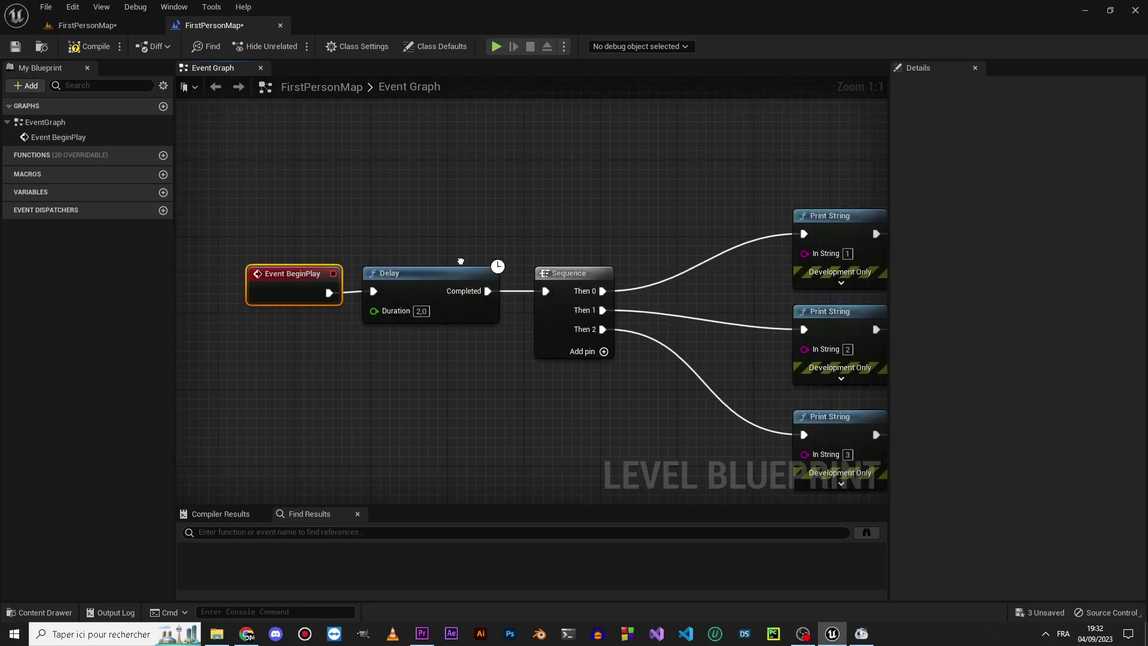
Inspect the three parallel chains' first Print Strings, Delays and final Print Strings.
left_click_drag(272, 231, 693, 233)
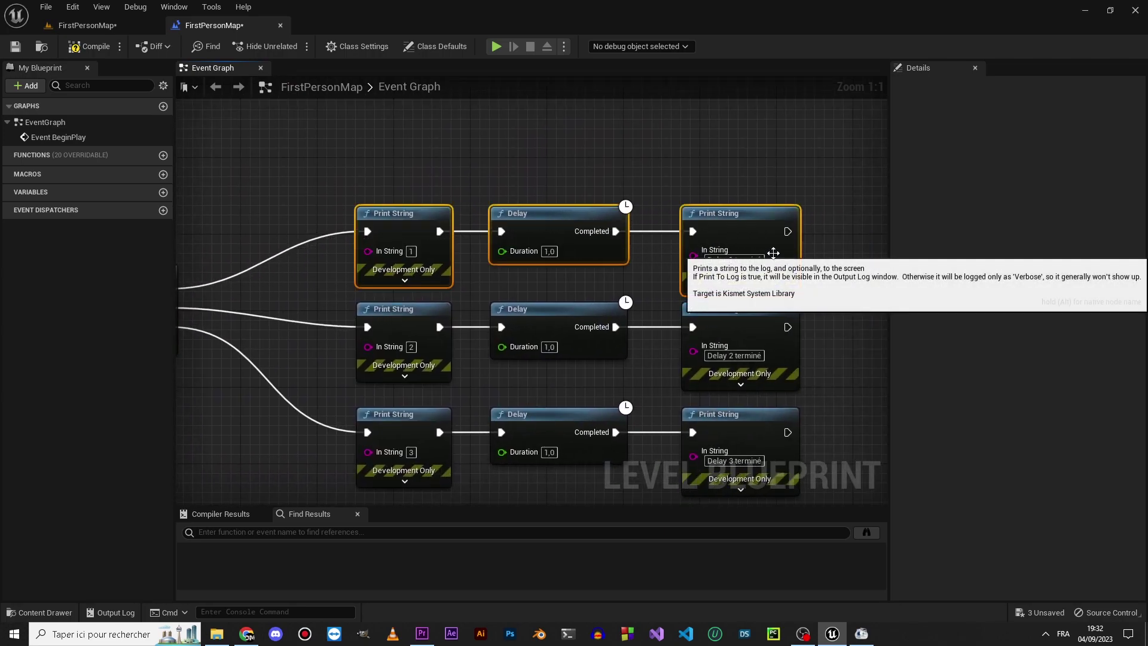
right_click_drag(182, 321, 505, 299)
left_click(725, 299)
left_click(412, 169)
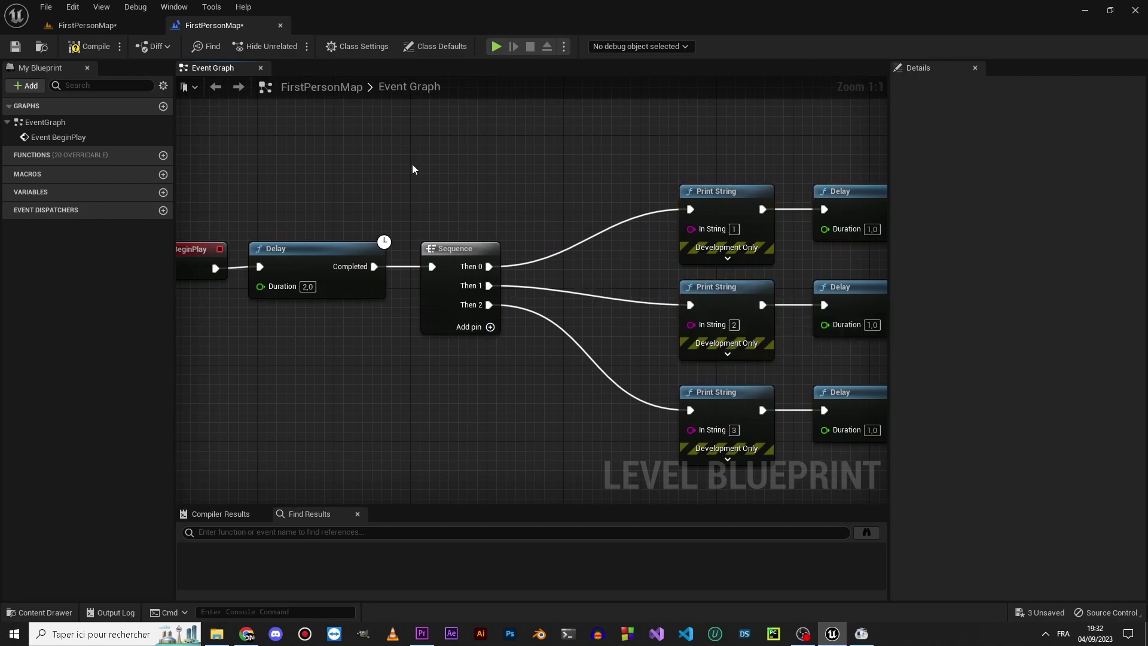
right_click_drag(382, 179, 179, 126)
left_click_drag(441, 127, 577, 447)
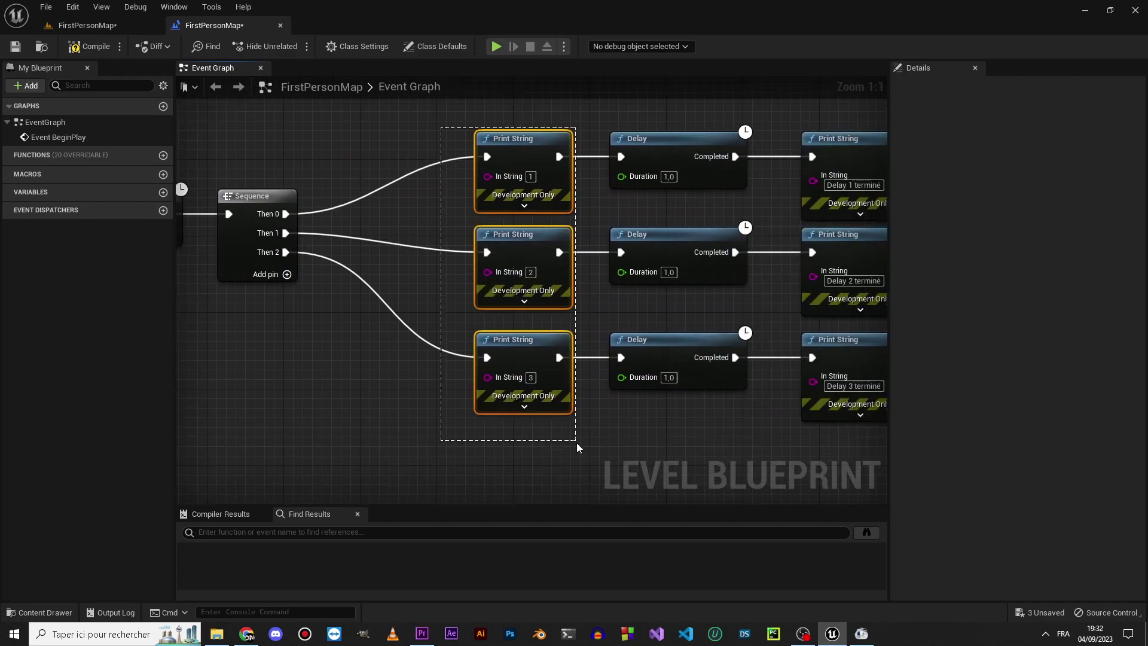
right_click_drag(470, 281, 286, 296)
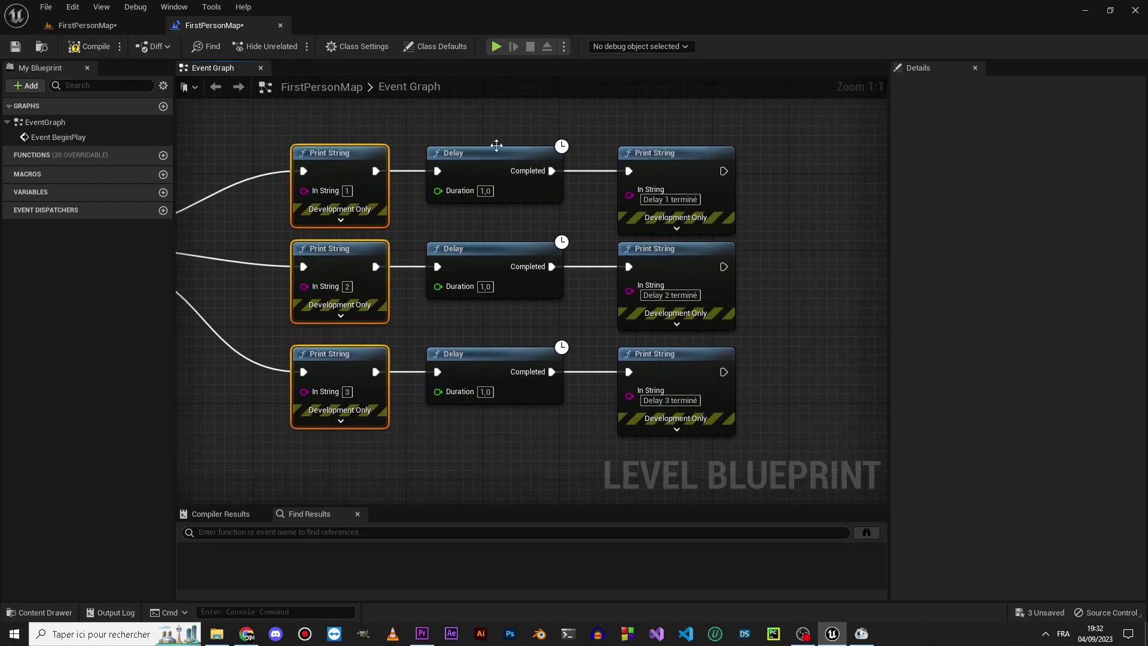
left_click_drag(482, 120, 518, 433)
left_click_drag(677, 112, 691, 427)
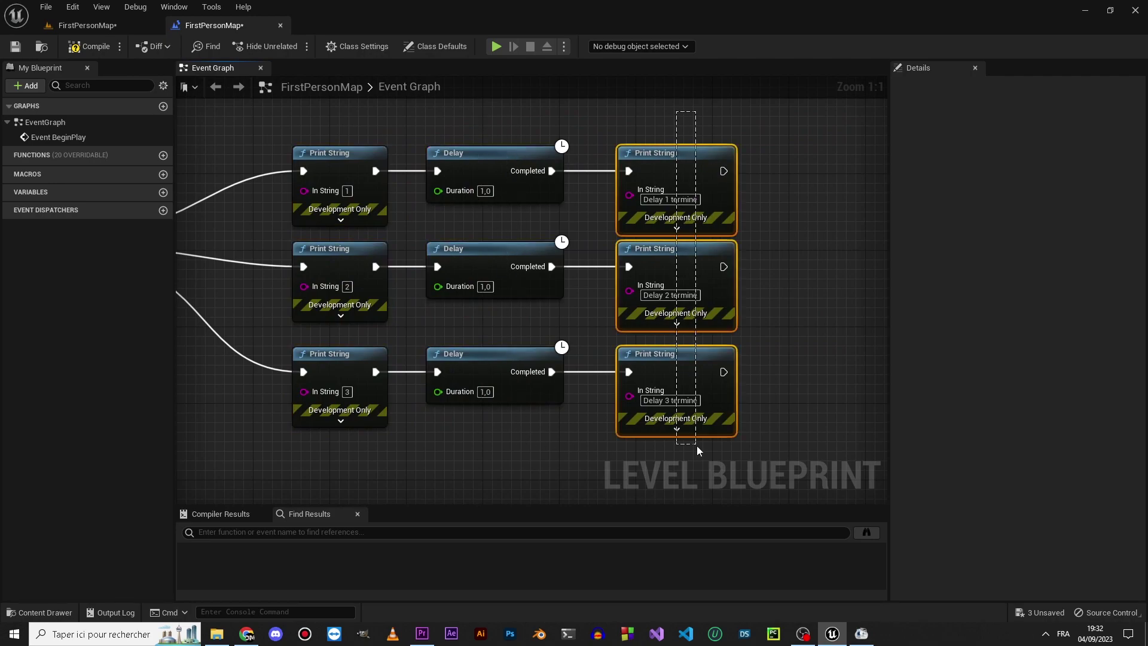
Play-test the level and check the console shows 1, 2, 3 then Delay 1–3 terminé.
left_click(496, 46)
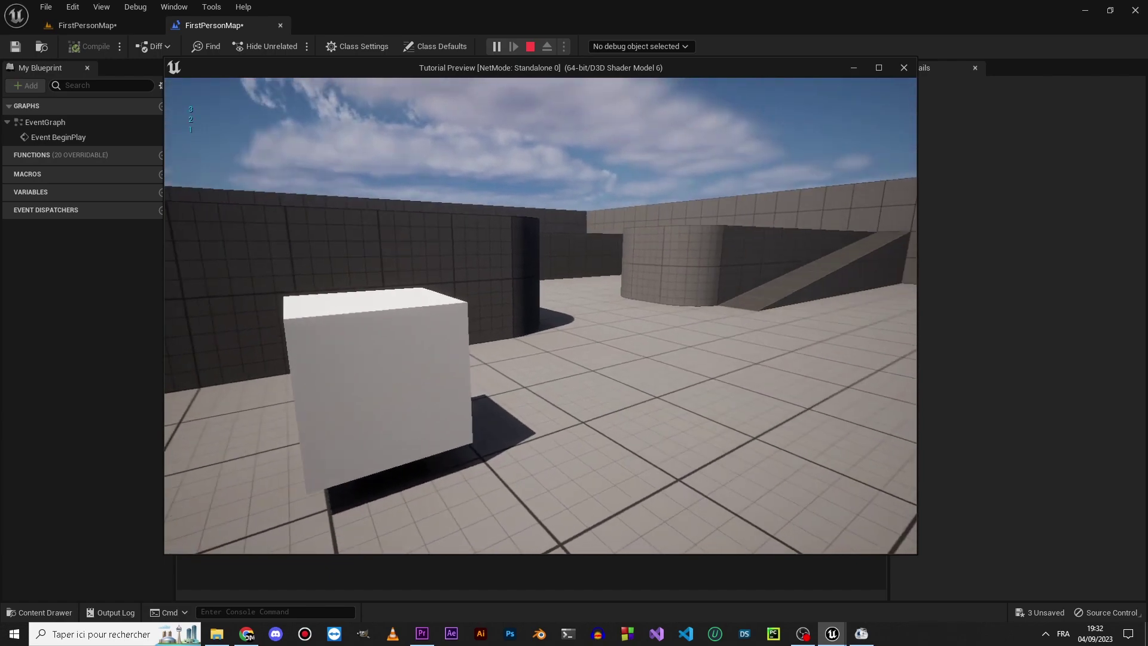
key("grave")
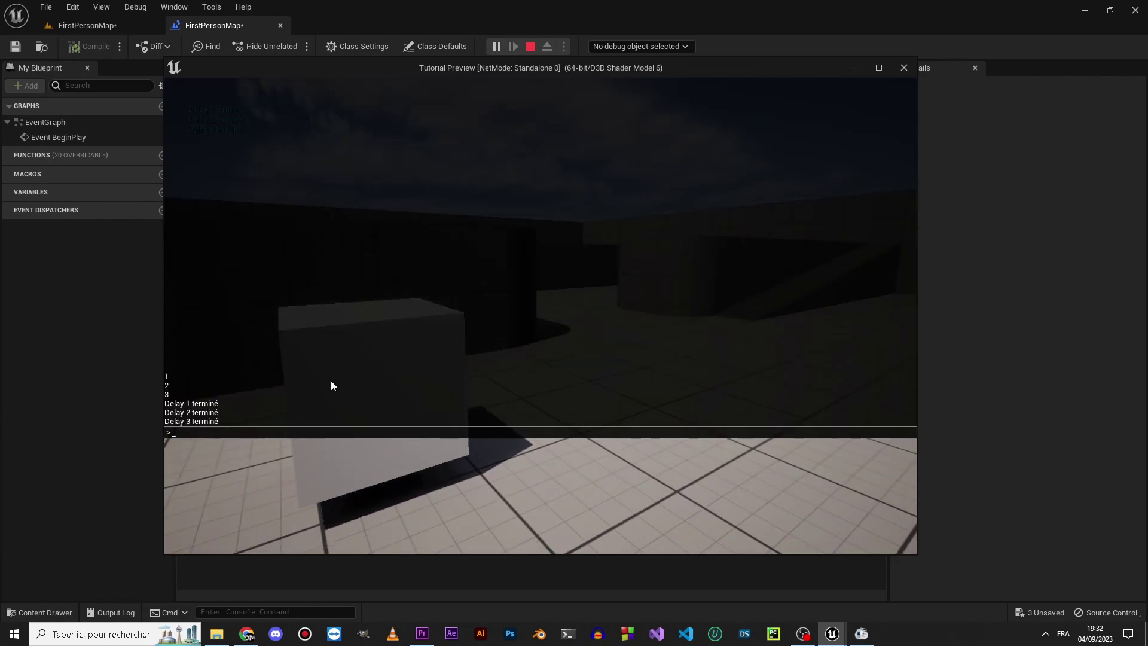
key("Escape")
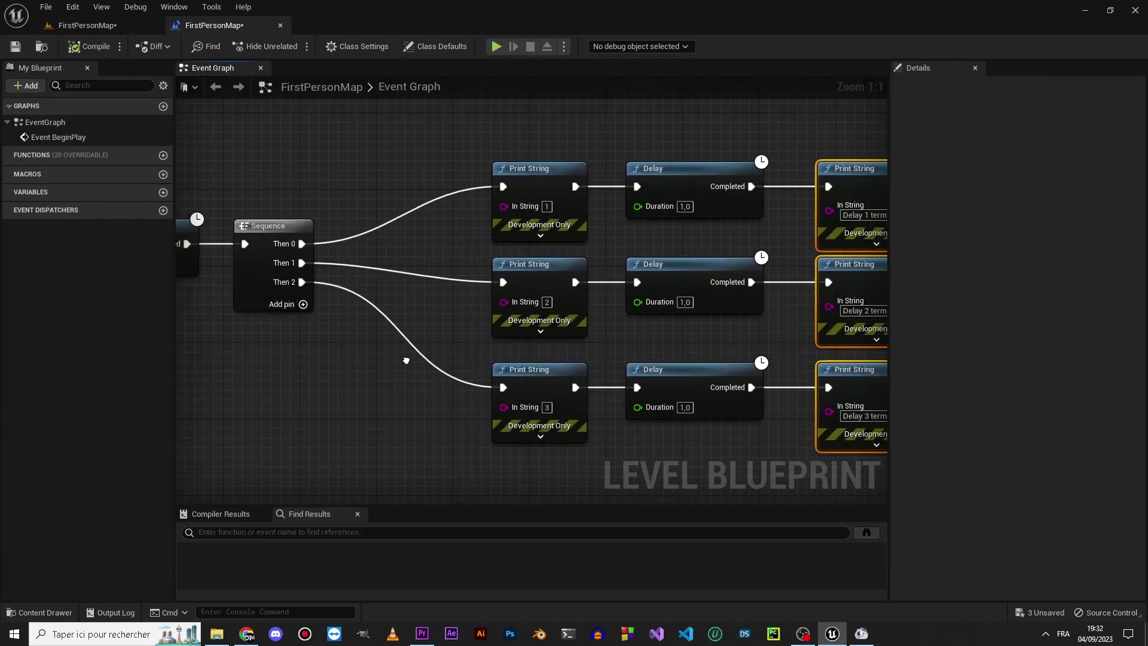
Frame Event BeginPlay and the Delay, then move Event BeginPlay far to the left.
scroll(472, 261, "up", 7)
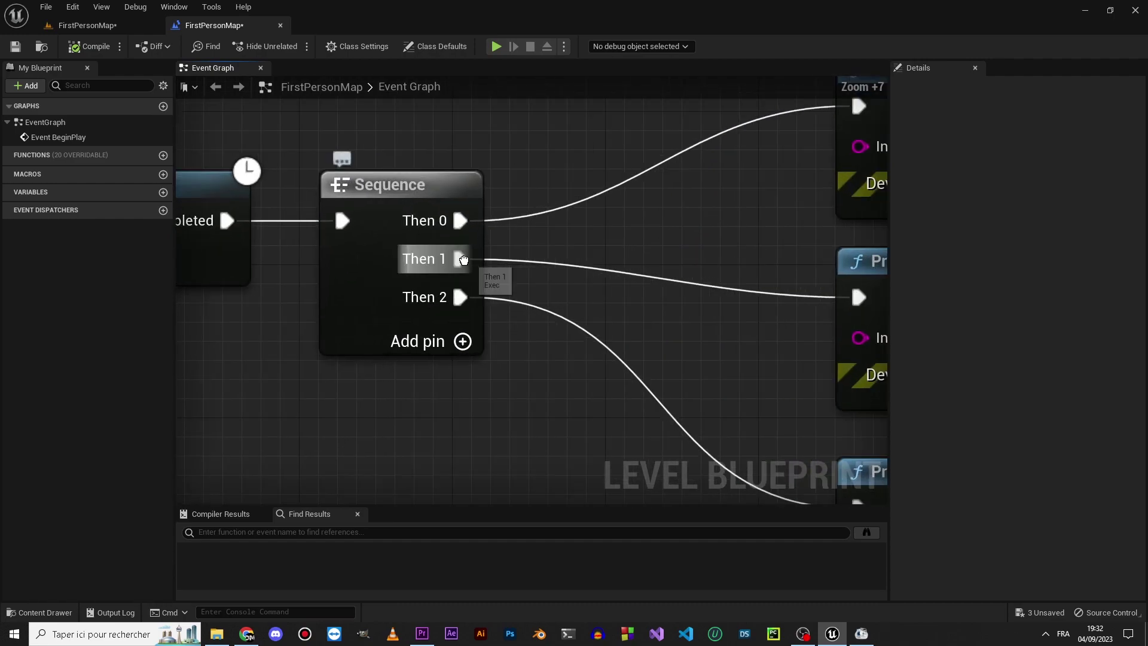
left_click_drag(301, 141, 502, 399)
left_click(502, 399)
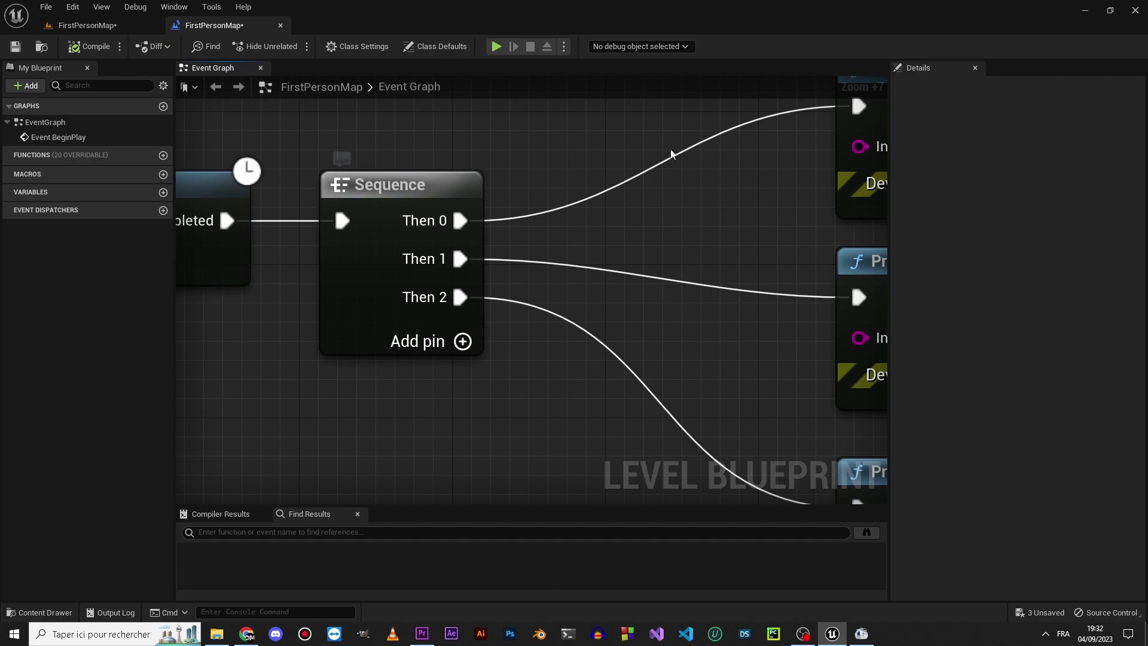
right_click_drag(571, 426, 796, 207)
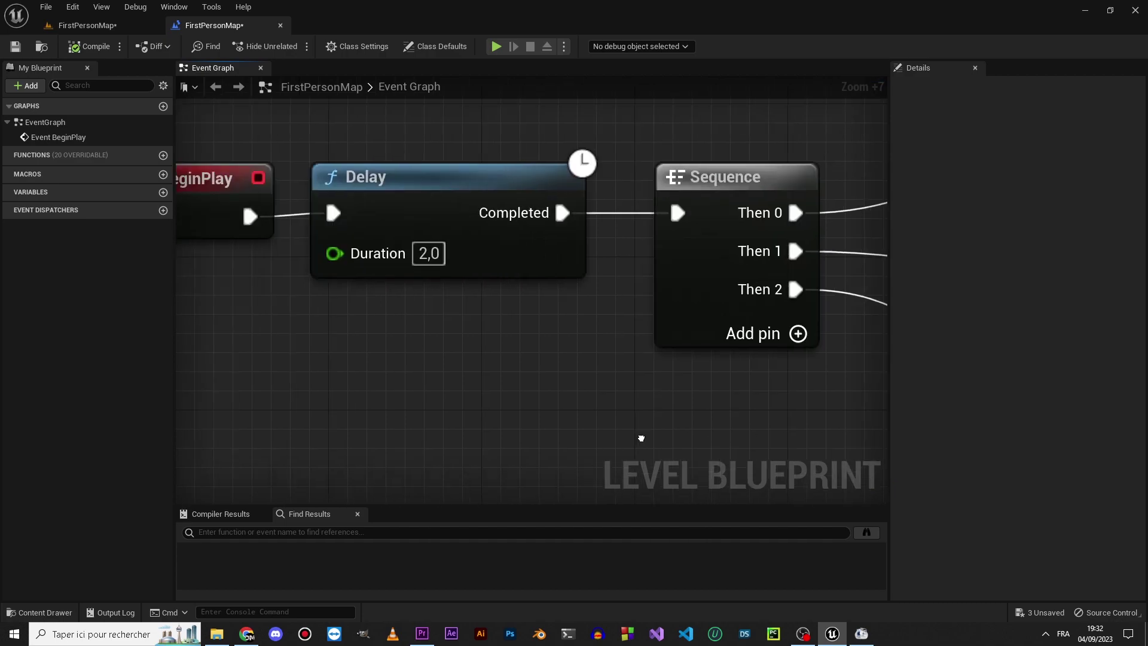
scroll(795, 221, "down", 1)
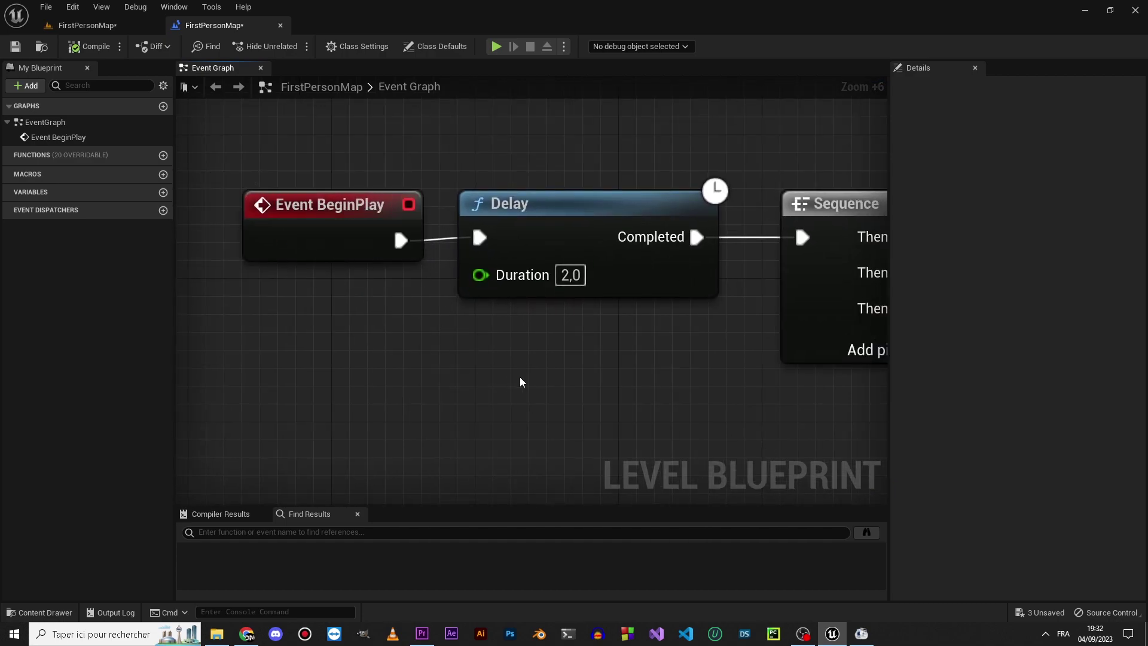
right_click_drag(535, 393, 666, 444)
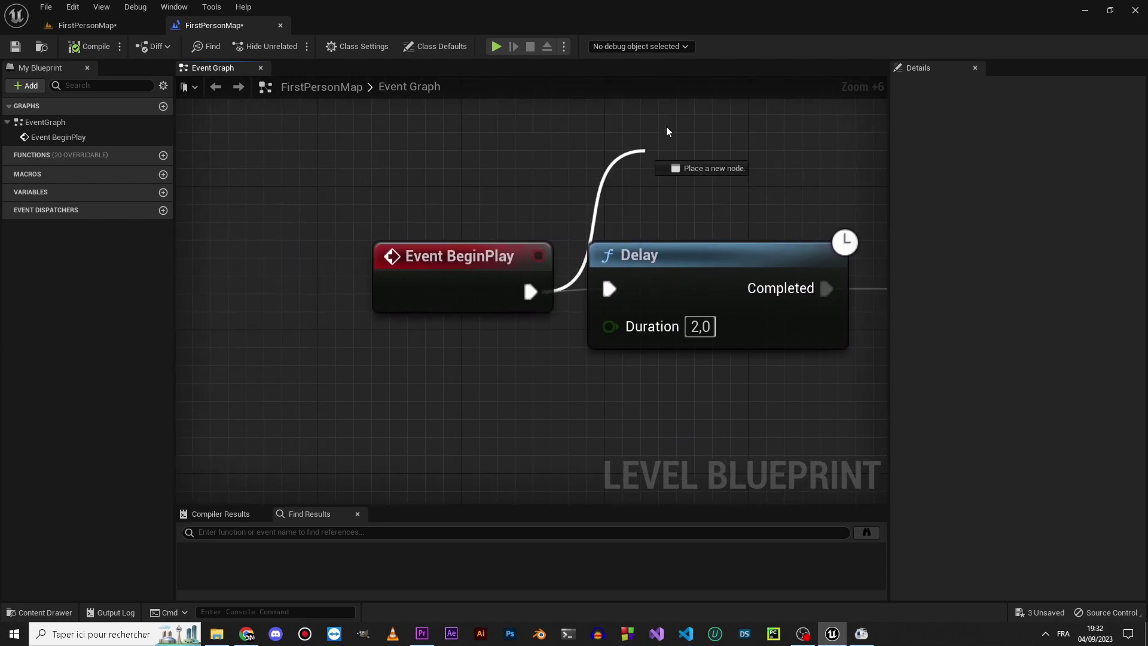
left_click_drag(530, 291, 691, 103)
left_click_drag(530, 291, 712, 448)
right_click_drag(429, 400, 514, 387)
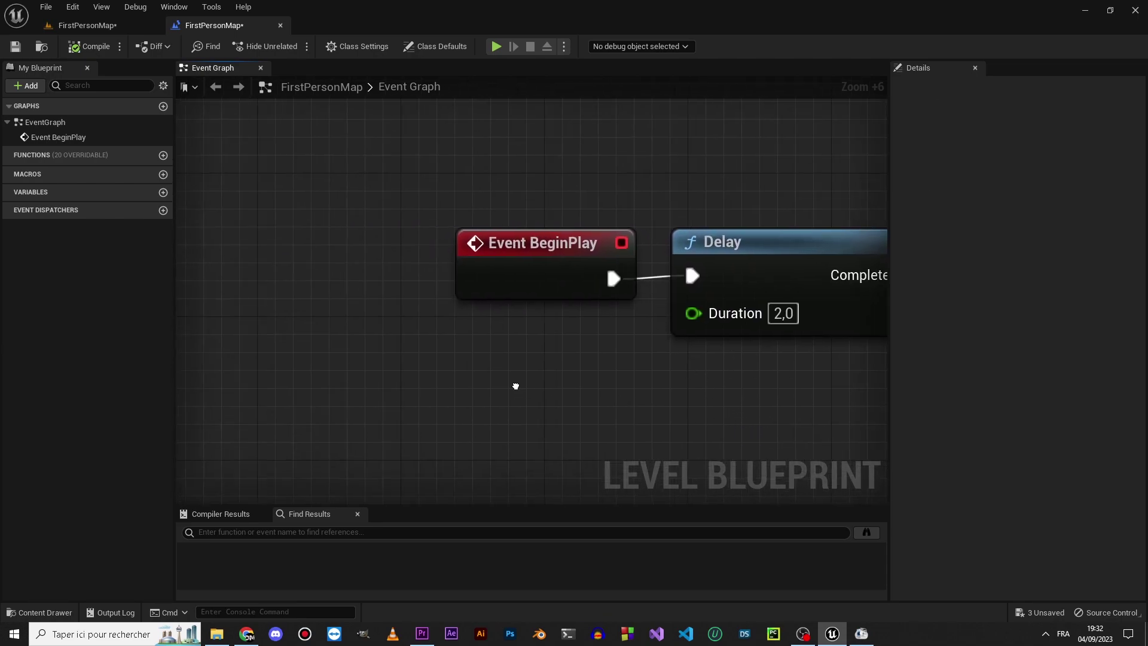
left_click_drag(515, 267, 173, 269)
left_click_drag(265, 278, 461, 203)
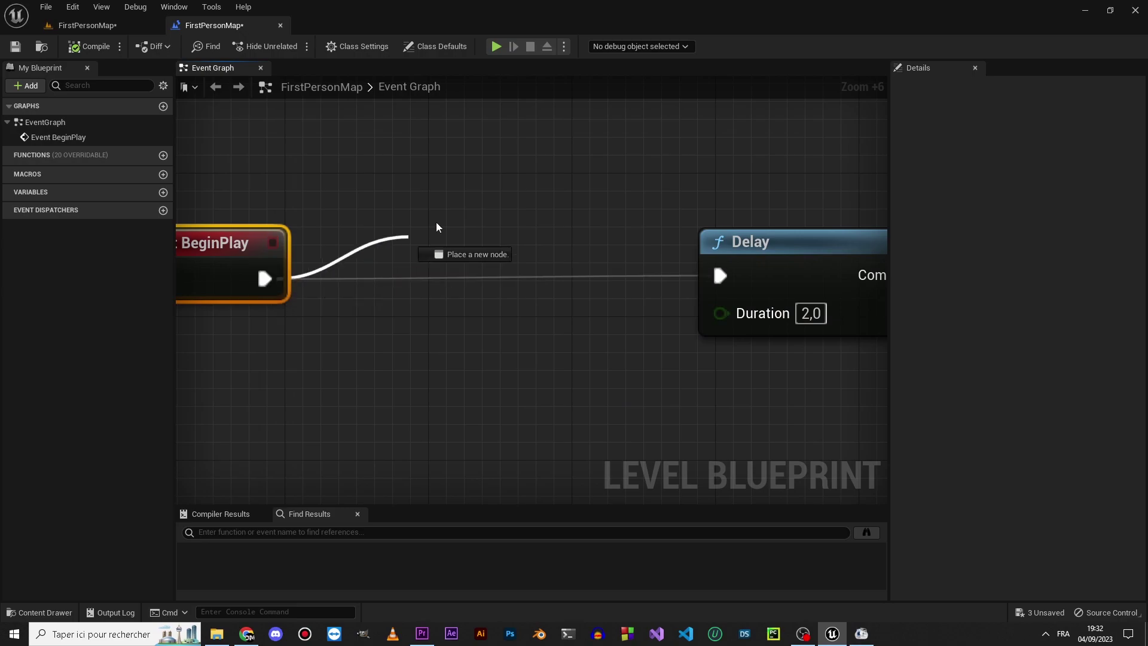
Duplicate the 2,0-second Delay above the original and wire Event BeginPlay to the copy.
left_click(407, 361)
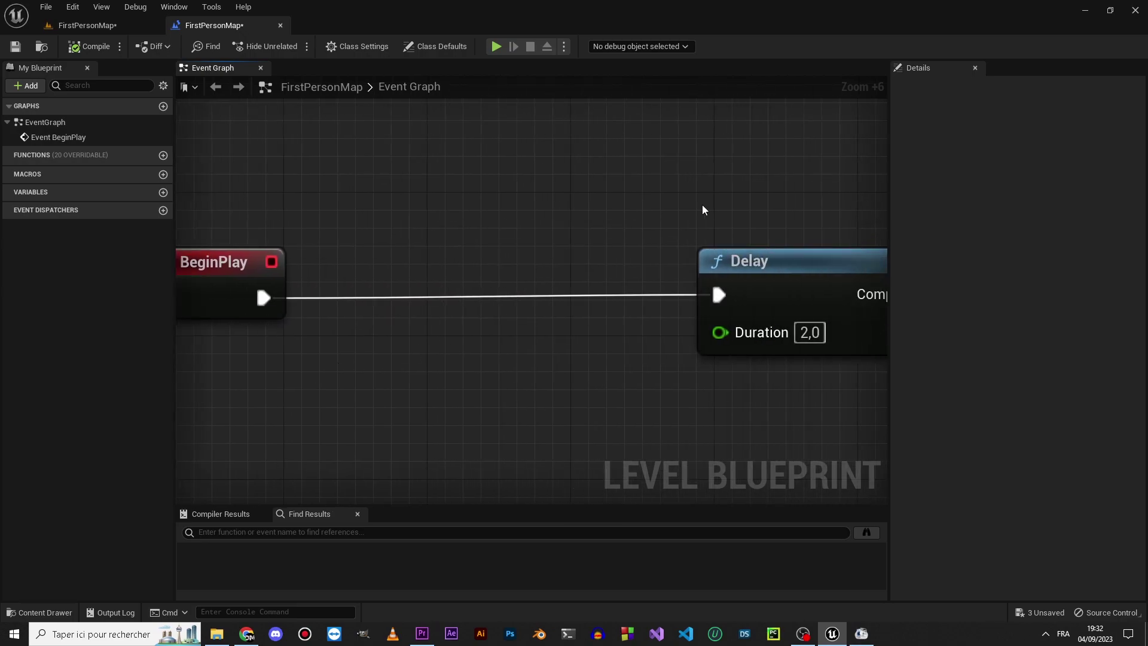
key("ctrl+d")
left_click_drag(737, 170, 264, 297)
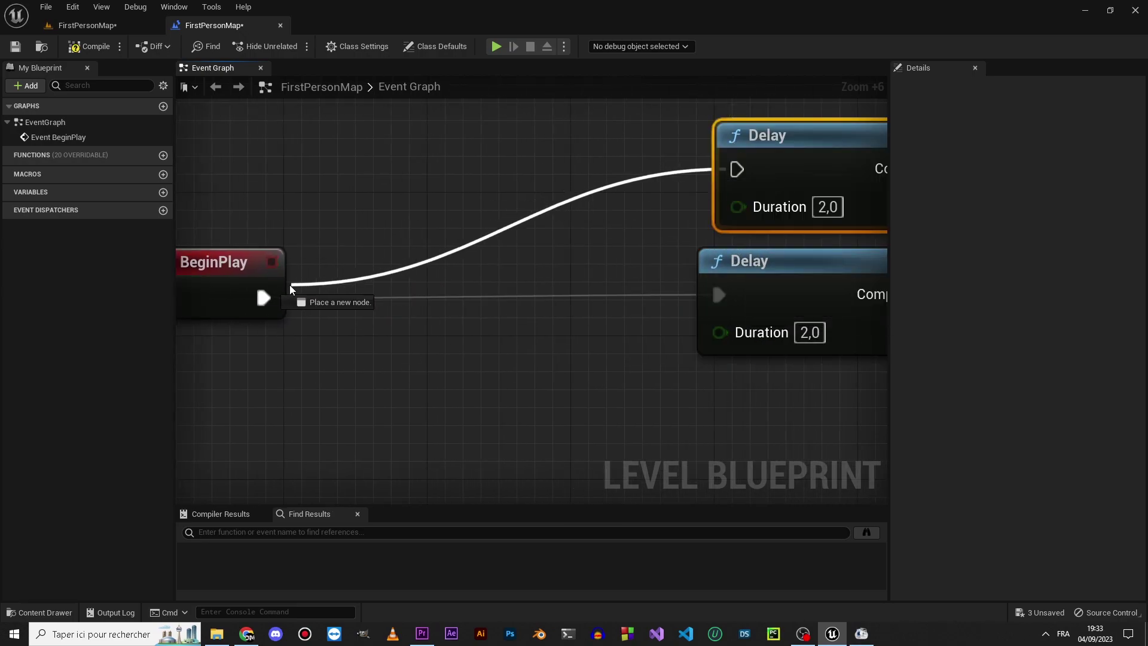
left_click_drag(713, 295, 718, 294)
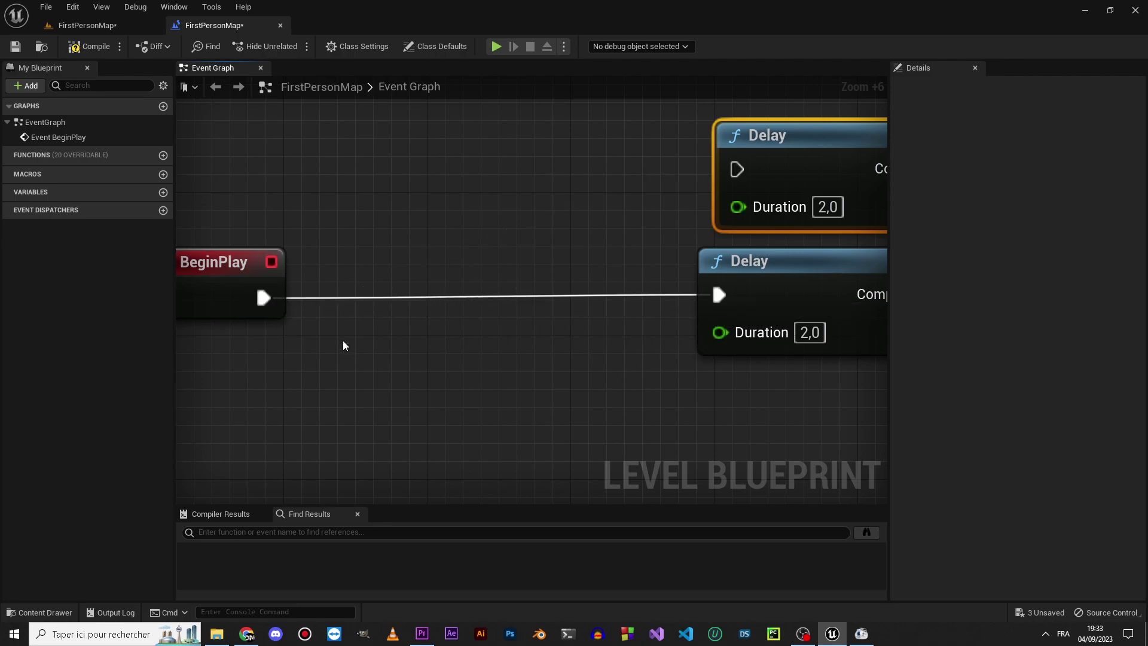
left_click_drag(263, 298, 737, 170)
right_click_drag(395, 316, 627, 310)
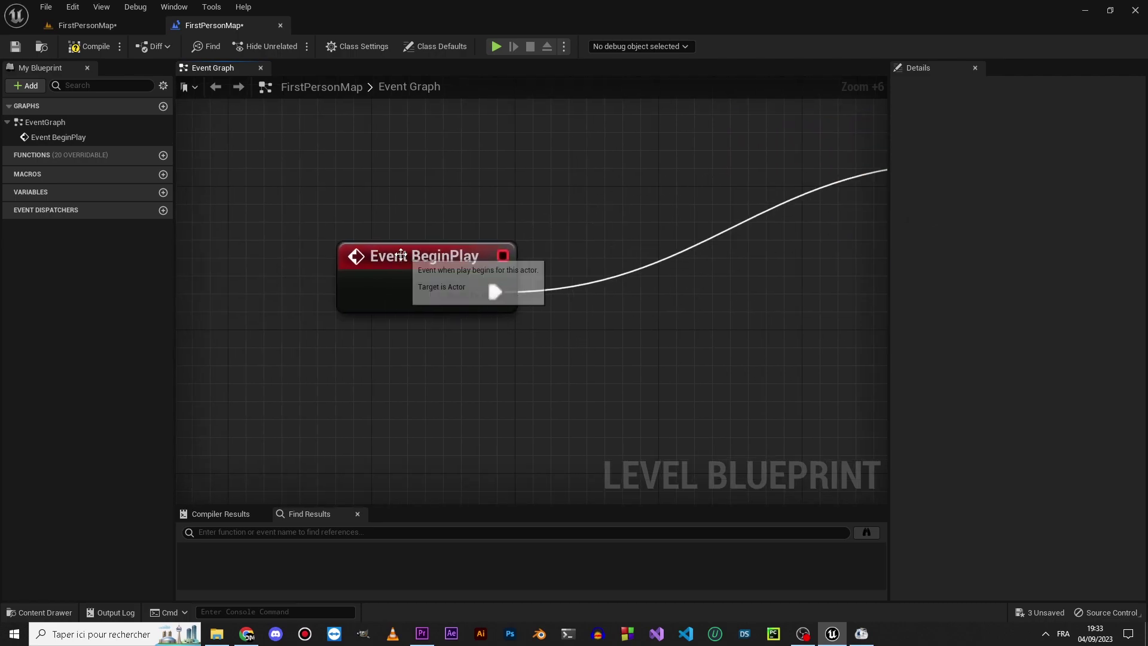
left_click(449, 287)
right_click_drag(444, 174, 417, 236)
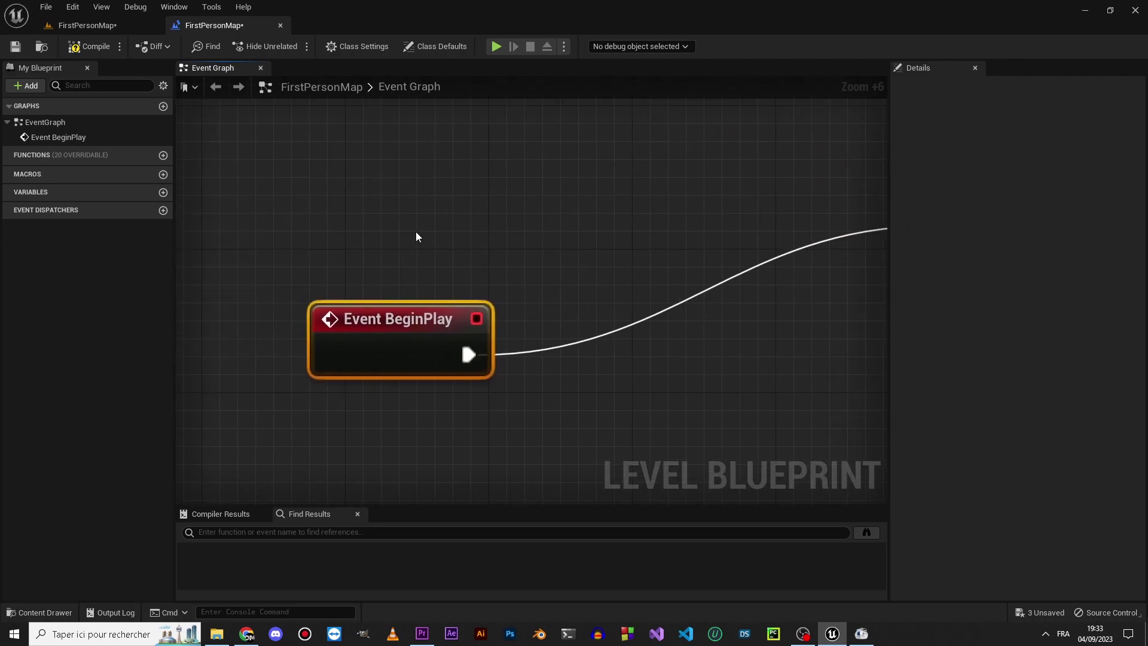
Locate Event BeginPlay through an 'ent be' search in the blueprint action list.
right_click(396, 207)
type("evnet")
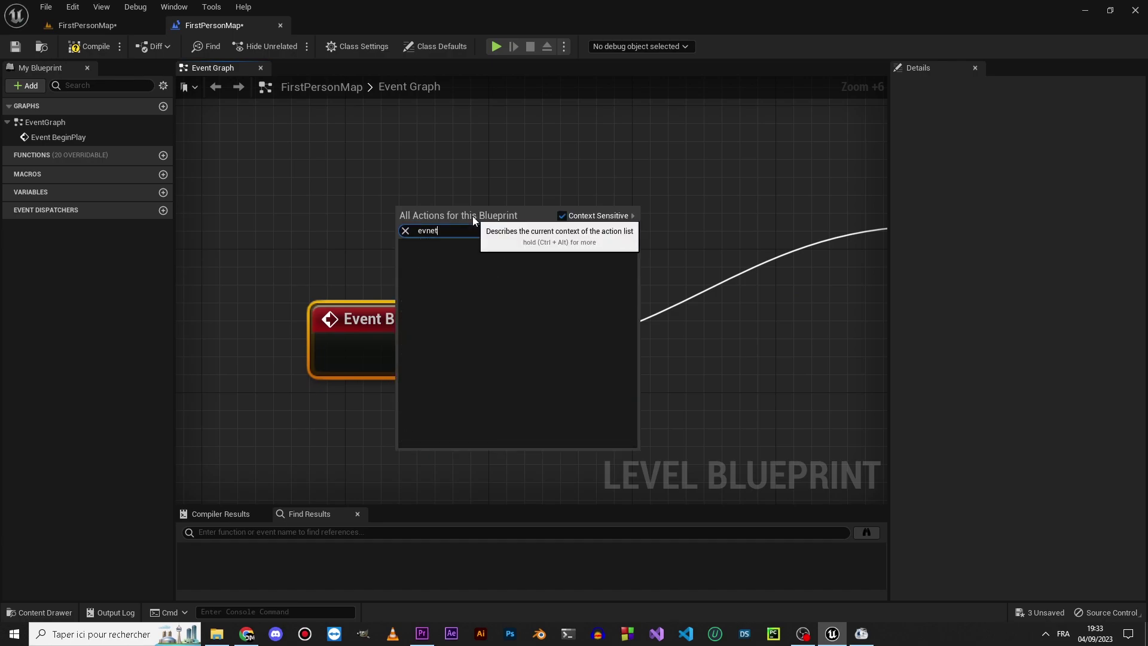
key("BackSpace")
key("BackSpace")
key("BackSpace")
type("ent begin")
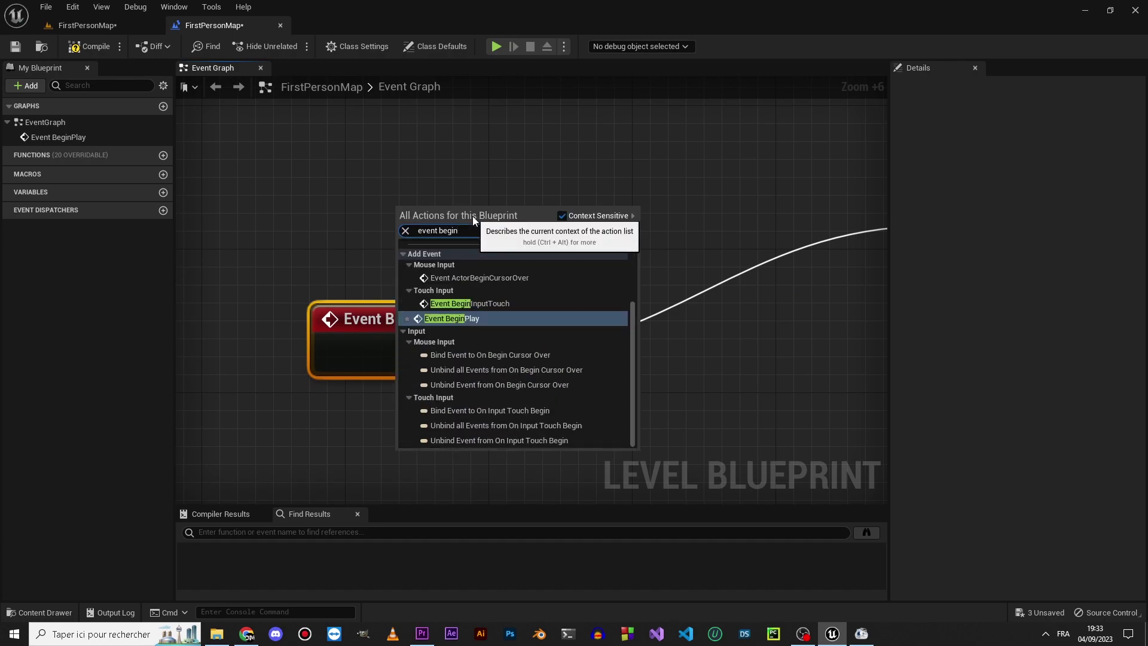
key("Return")
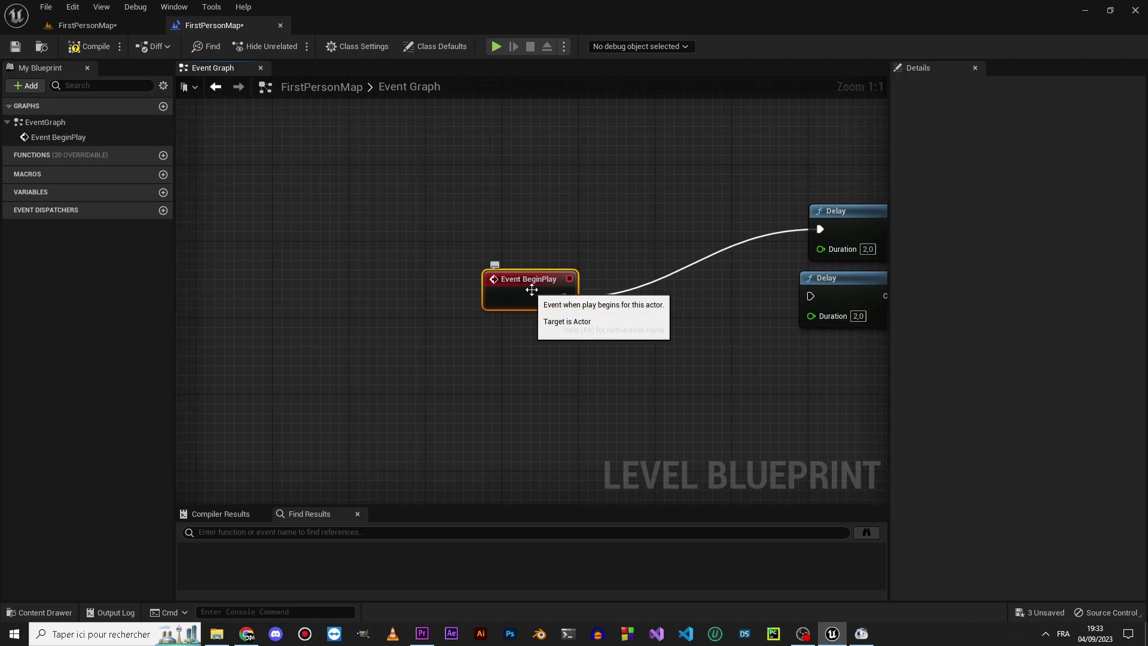
scroll(531, 290, "up", 7)
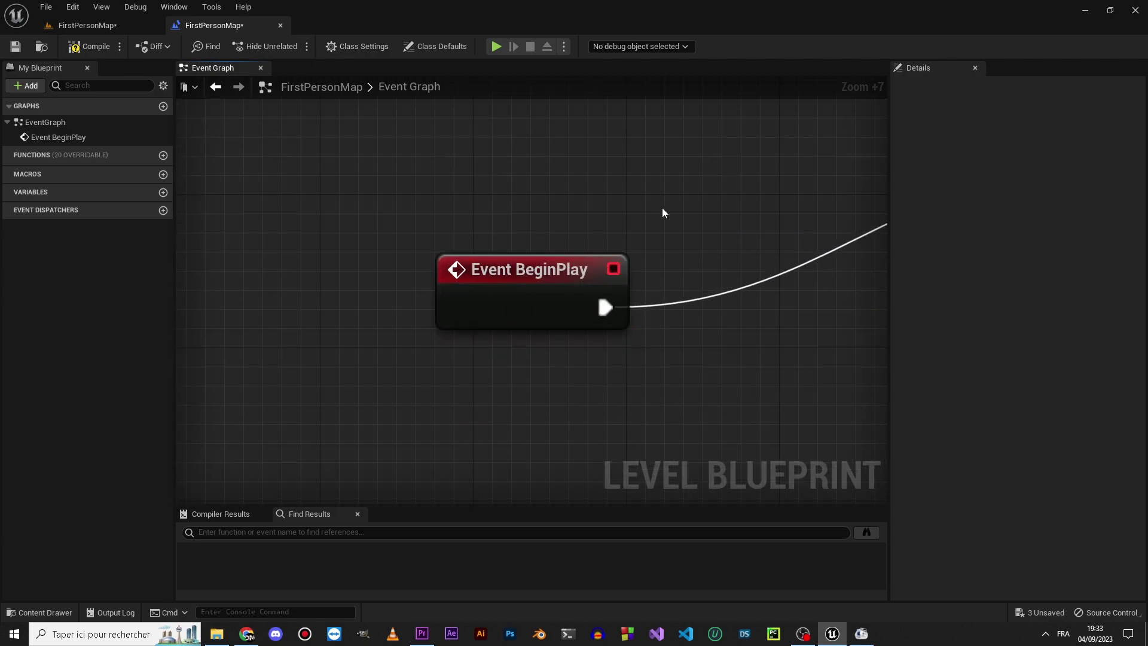
scroll(661, 212, "down", 6)
right_click_drag(728, 212, 318, 262)
left_click(192, 287)
right_click_drag(266, 330, 569, 314)
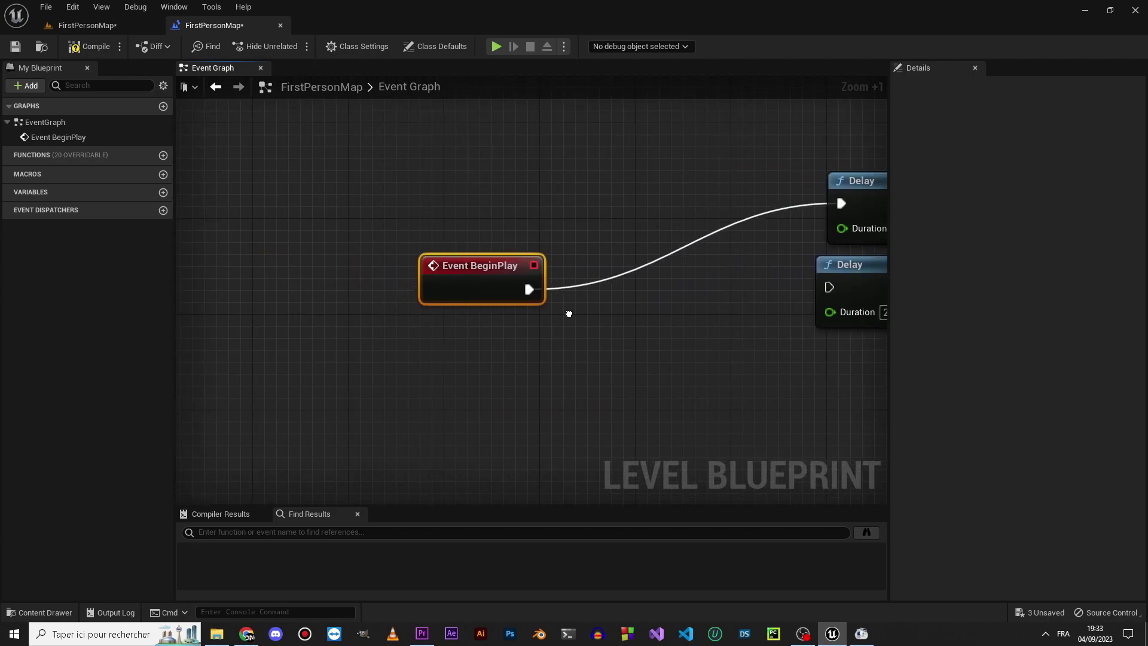
Reconnect Event BeginPlay's execution output to the lower Delay node.
scroll(529, 289, "up", 6)
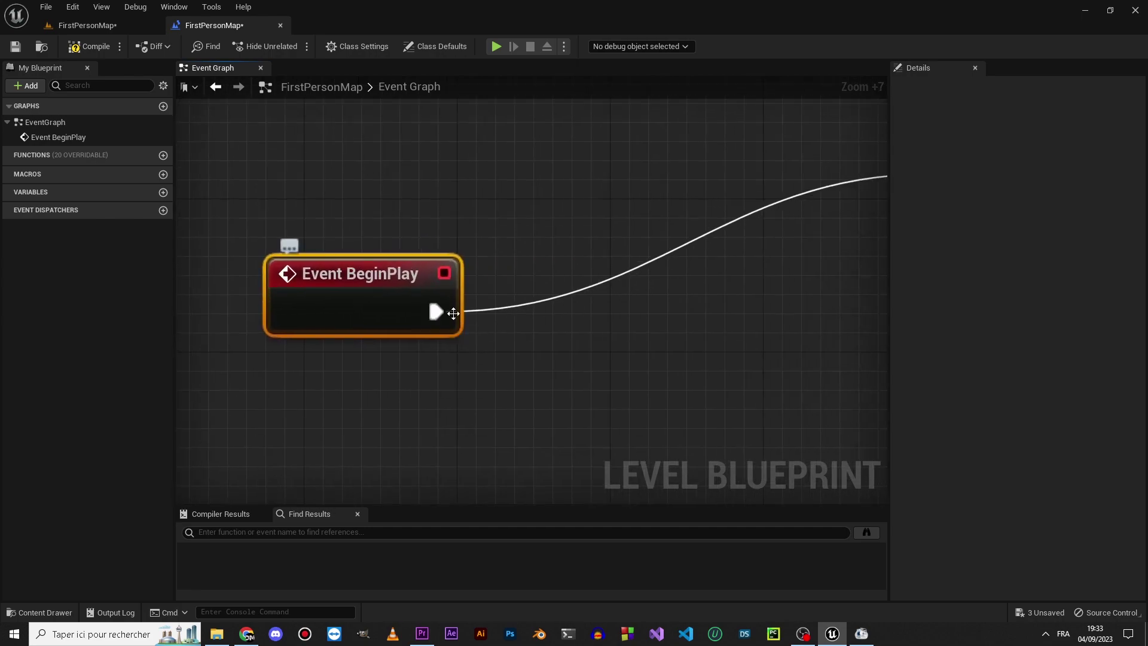
right_click_drag(453, 313, 399, 323)
right_click(326, 207)
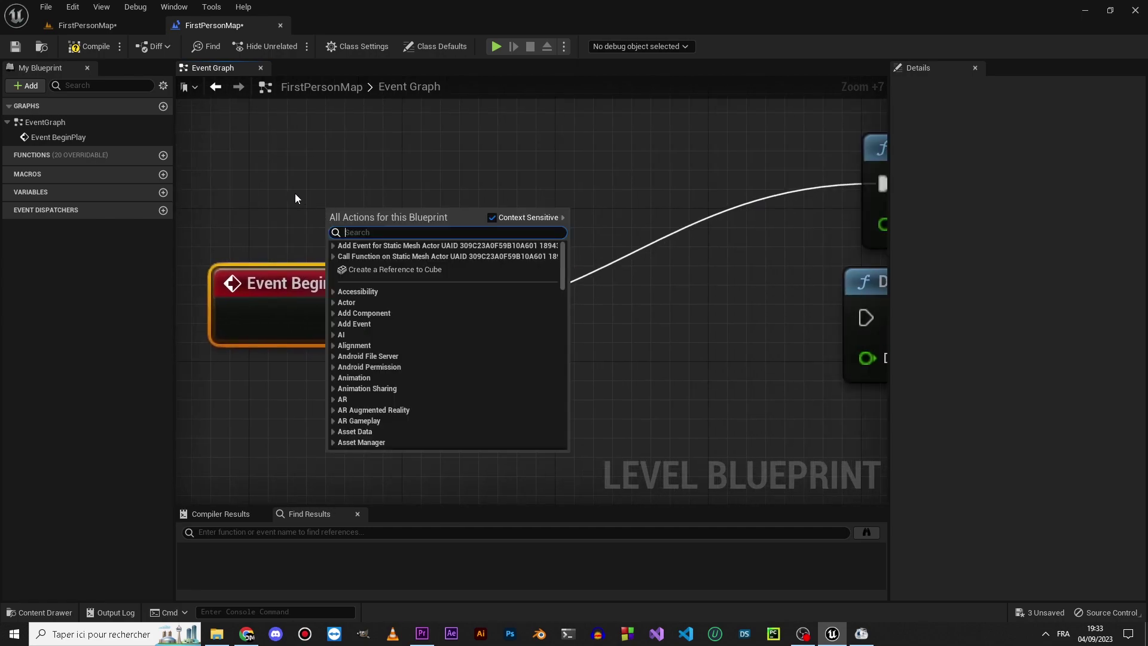
left_click(295, 198)
left_click_drag(383, 321, 581, 317)
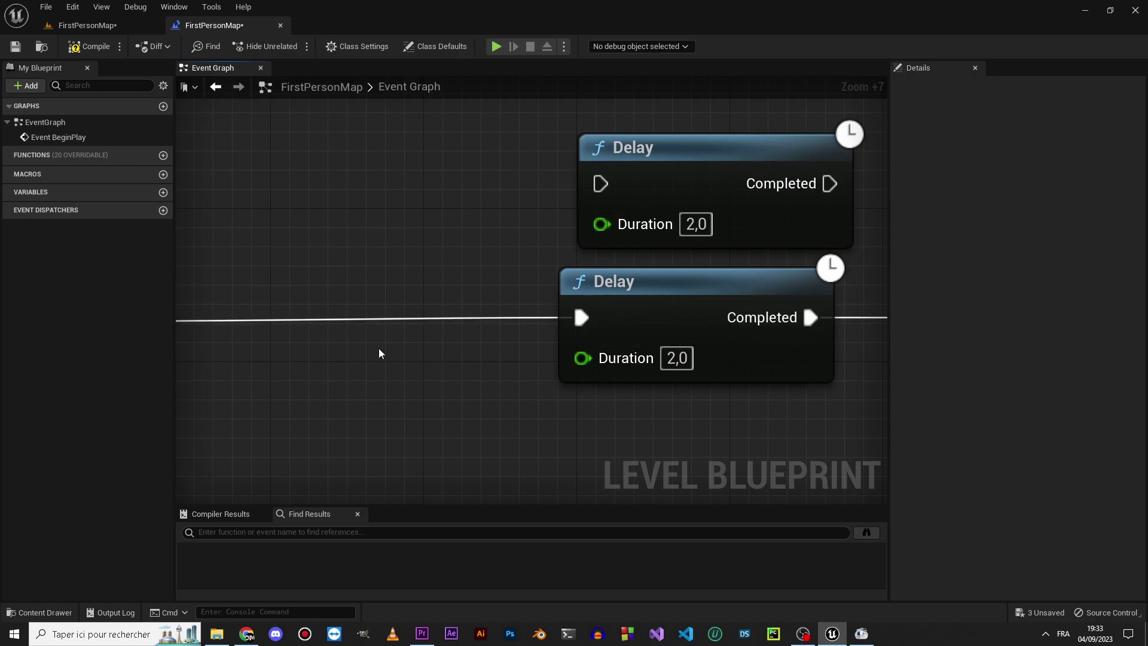
right_click_drag(379, 353, 536, 293)
Add a Sequence node after Event BeginPlay, driving the upper and lower Delays.
left_click_drag(505, 290, 626, 285)
type("sequen")
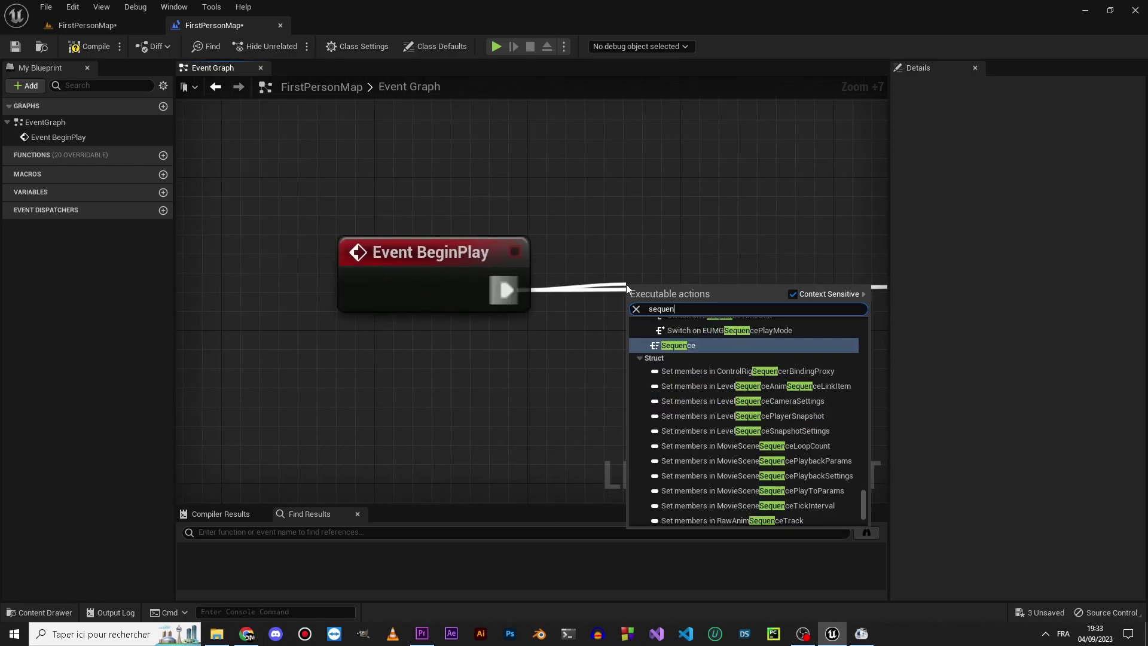
key("Return")
left_click_drag(487, 324, 733, 152)
mouse_move(487, 287)
left_mouse_down("ctrl")
mouse_move(487, 325)
mouse_move(732, 153)
left_mouse_up("ctrl")
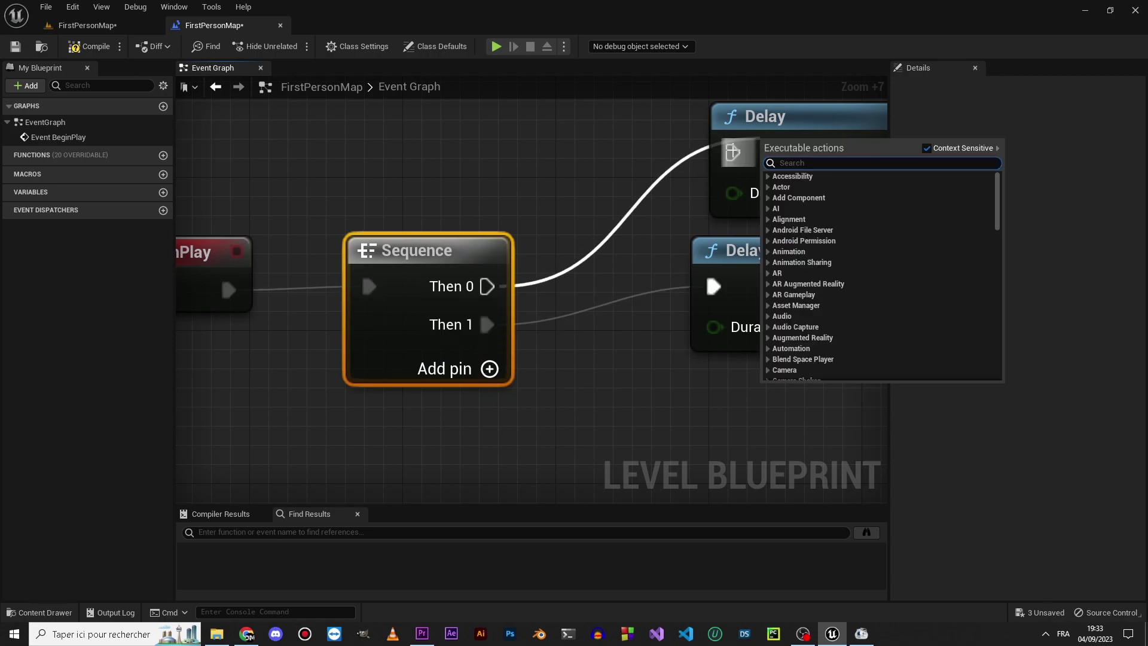
key("Escape")
scroll(497, 324, "down", 5)
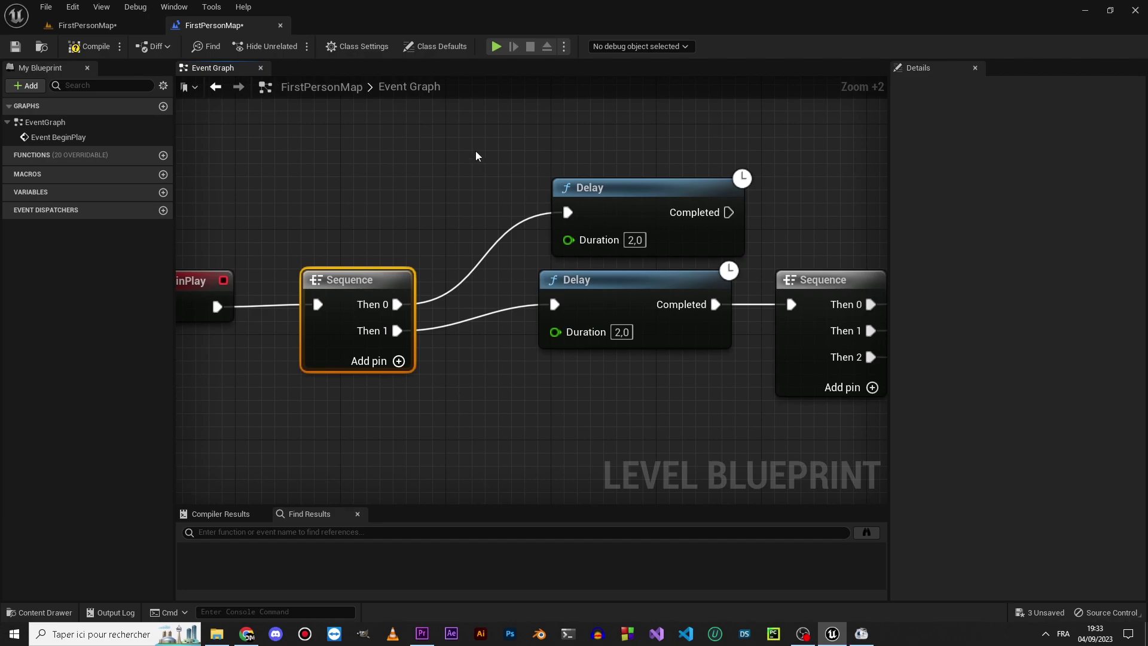
left_click_drag(477, 156, 655, 412)
left_click(593, 423)
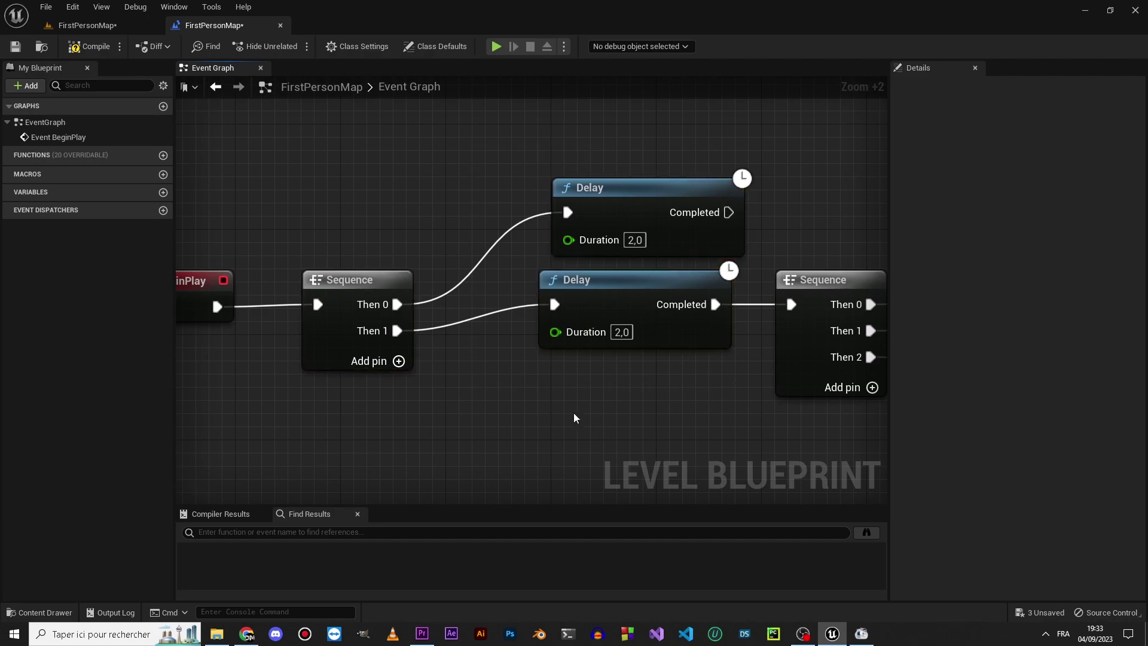
left_click_drag(181, 207, 372, 362)
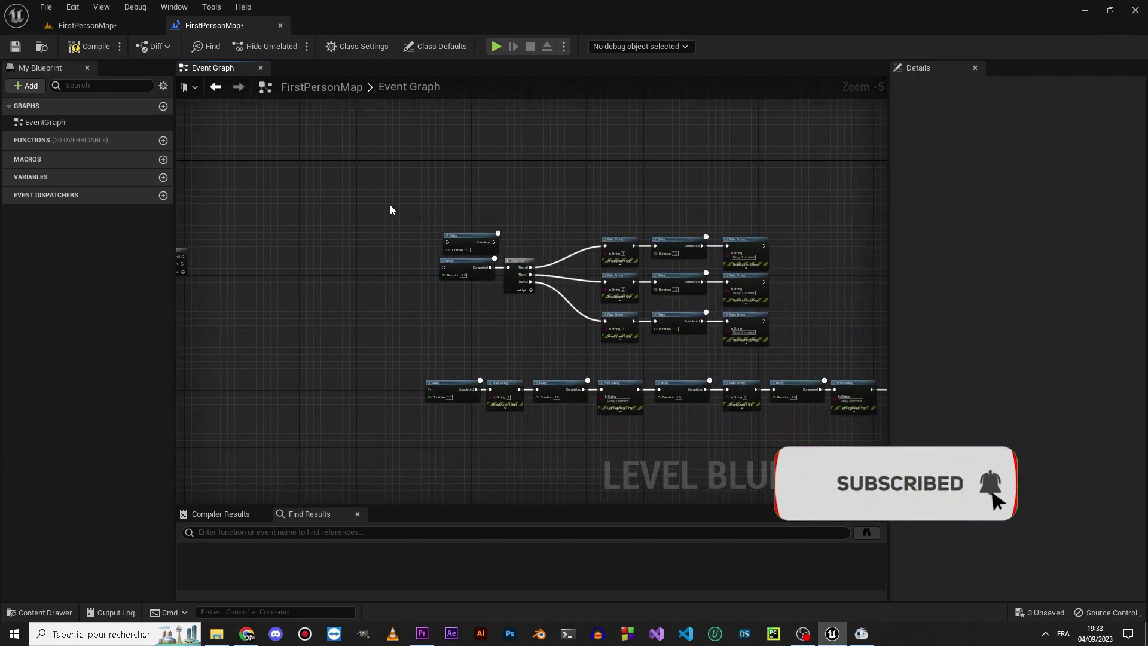
Zoom in on the Sequence node, leaving its execution input unconnected.
scroll(479, 275, "up", 5)
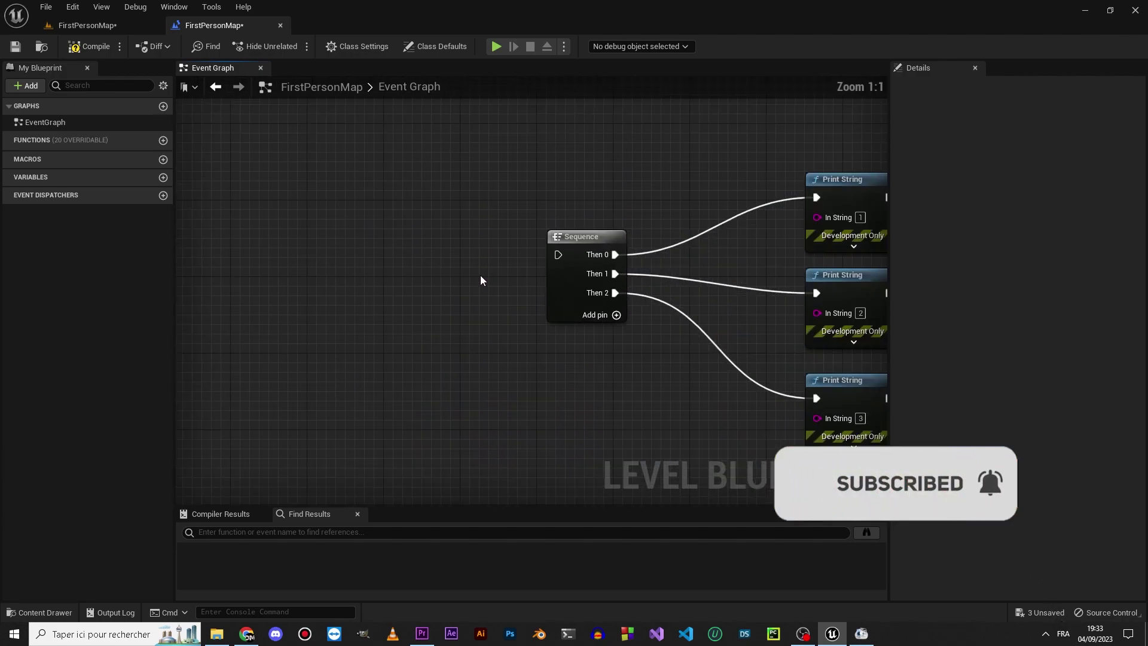
left_click_drag(558, 255, 483, 254)
left_click(392, 263)
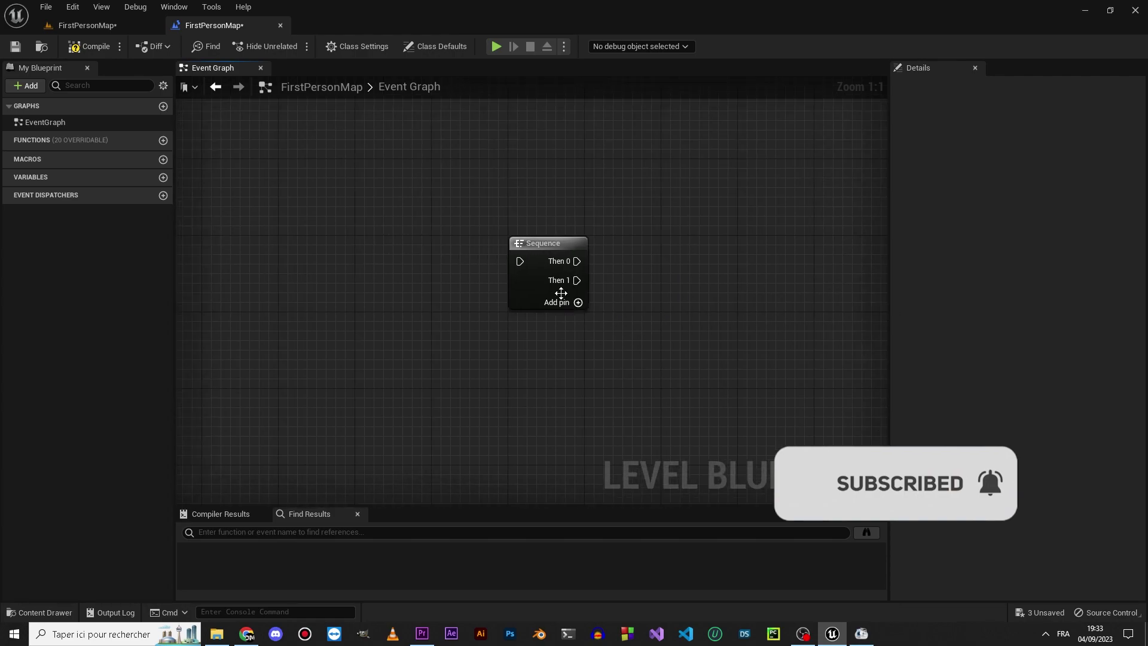
scroll(561, 286, "up", 7)
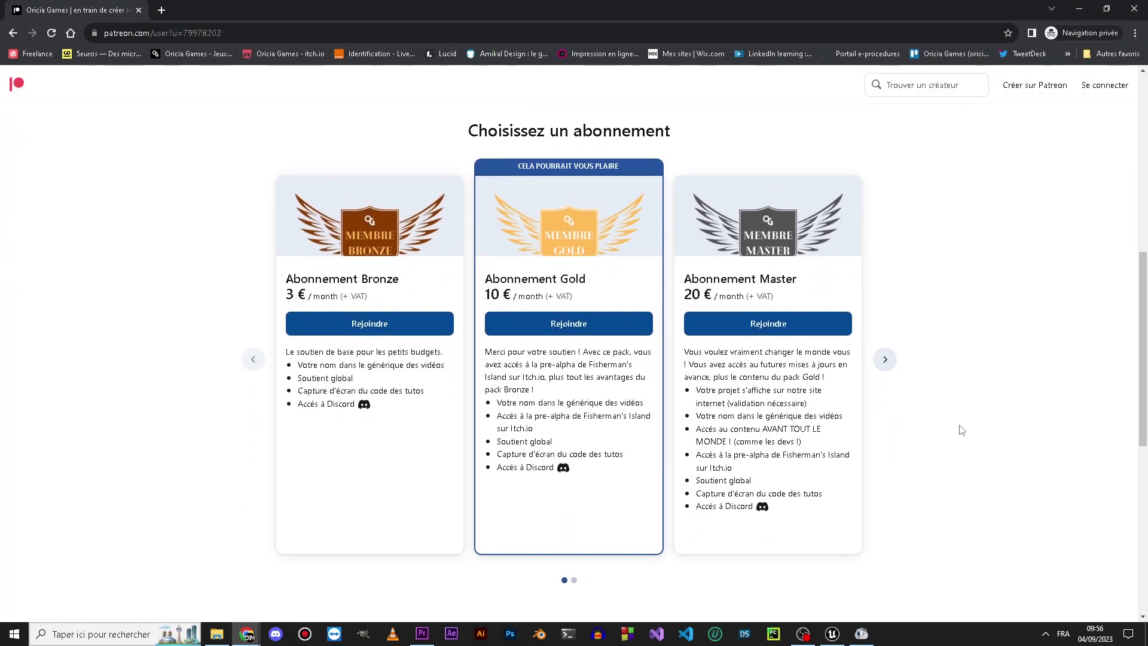
Advance the Patreon carousel to show the Gold, Master and VIP tiers.
left_click(884, 359)
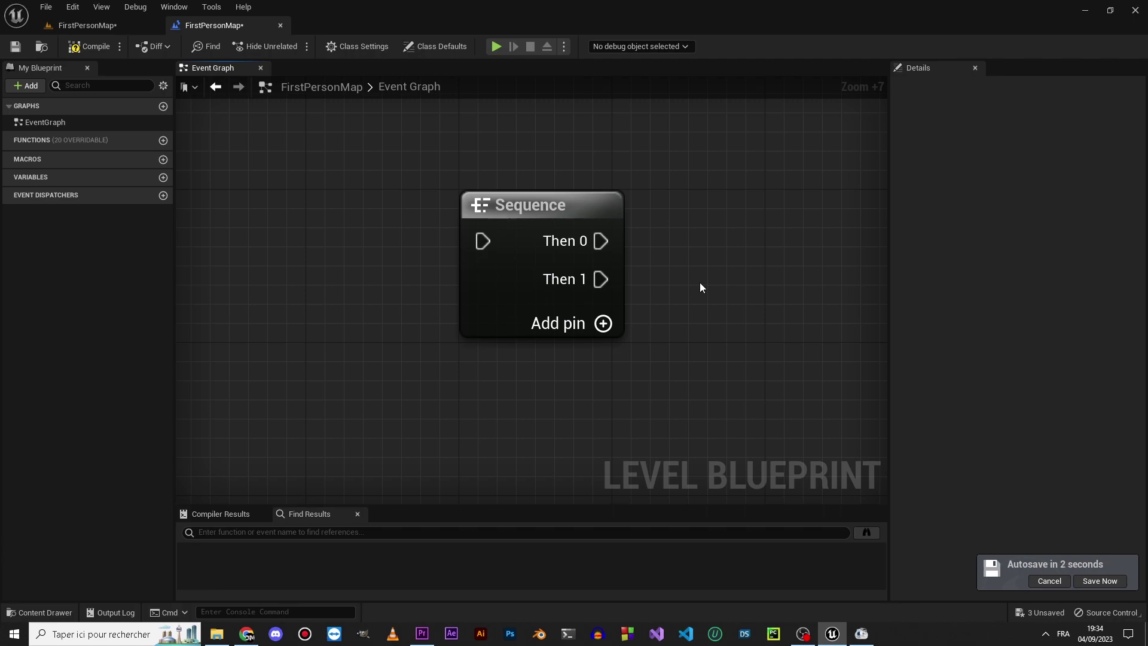
right_click(612, 328)
right_click_drag(805, 276, 715, 313)
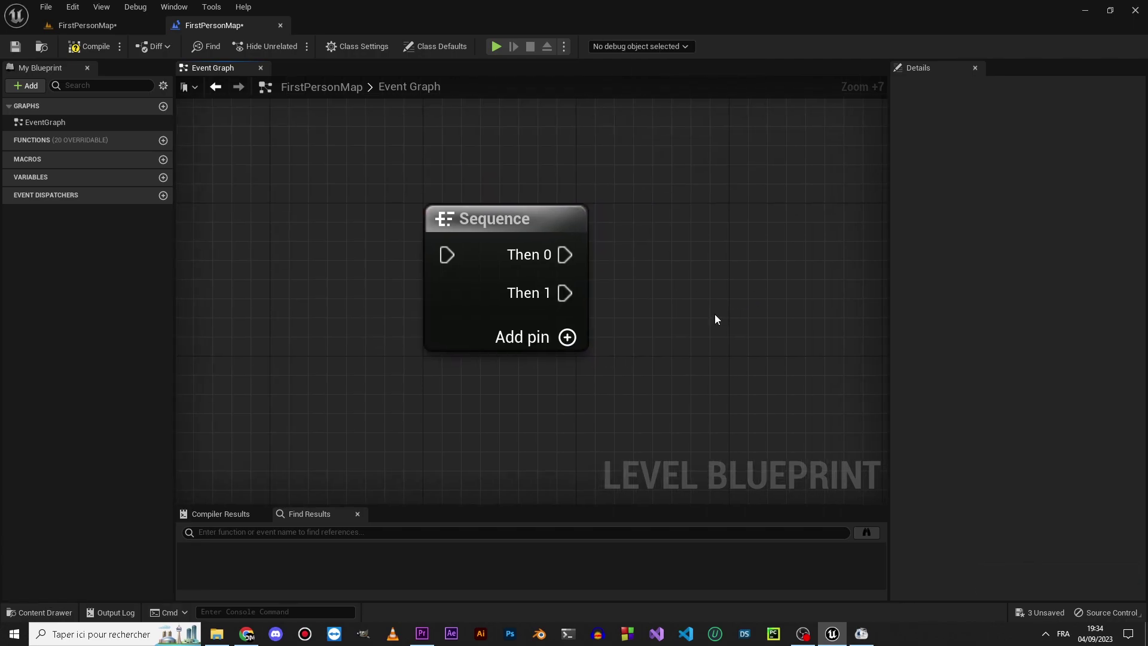